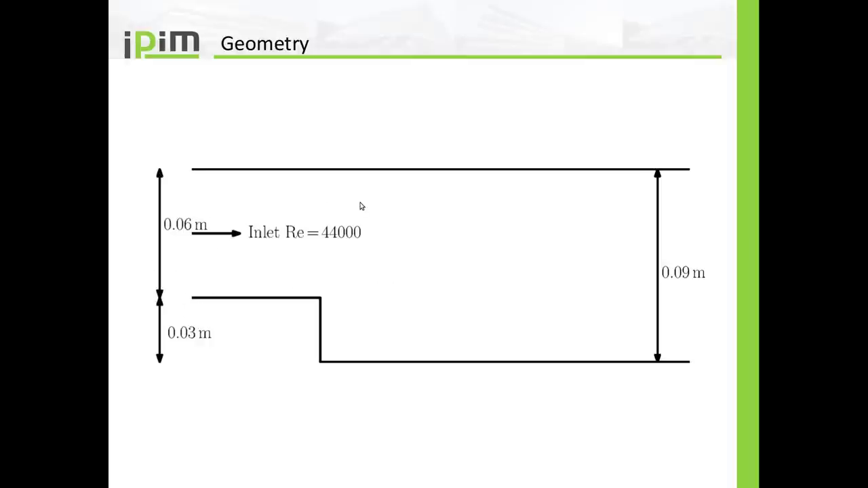
# Switch to the terminal and list the cases in the simpleFoam tutorials directory
pyautogui.hotkey('alt', 'Tab')
pyautogui.write('ls')
pyautogui.press('Return')
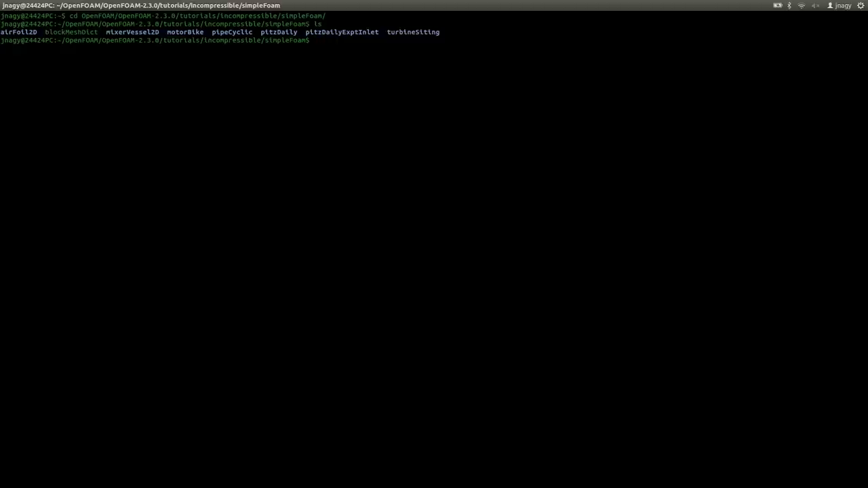
# Copy the pitzDaily case directory recursively to a new case named backwardFacingStep_baseCase
pyautogui.write('cp -r pit')
pyautogui.press('Tab')
pyautogui.write('backwardFacing')
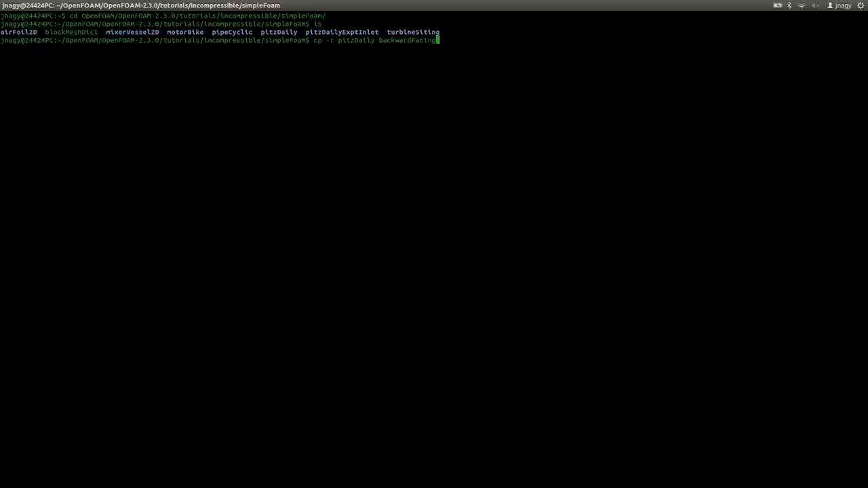
pyautogui.write('Step_baseCase')
pyautogui.press('Return')
# Enter the backwardFacingStep_baseCase directory and list its contents, including the files inside each subdirectory
pyautogui.write('cd b')
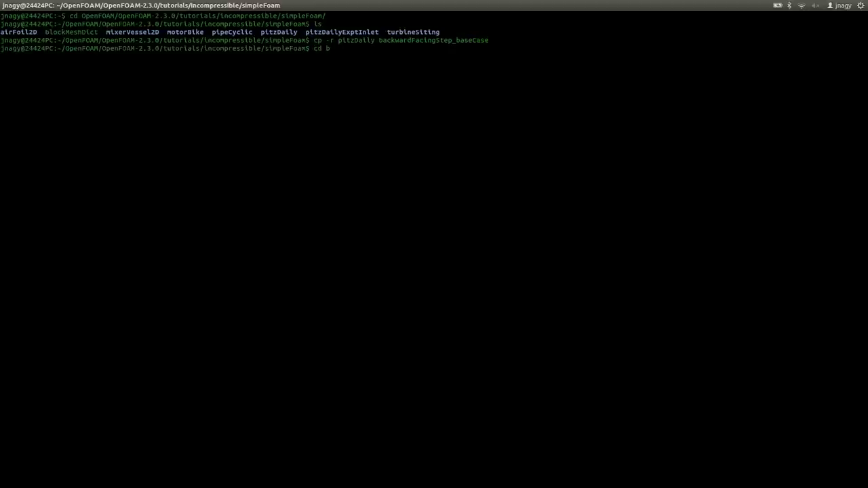
pyautogui.press('Tab')
pyautogui.press('Return')
pyautogui.write('ls')
pyautogui.press('Return')
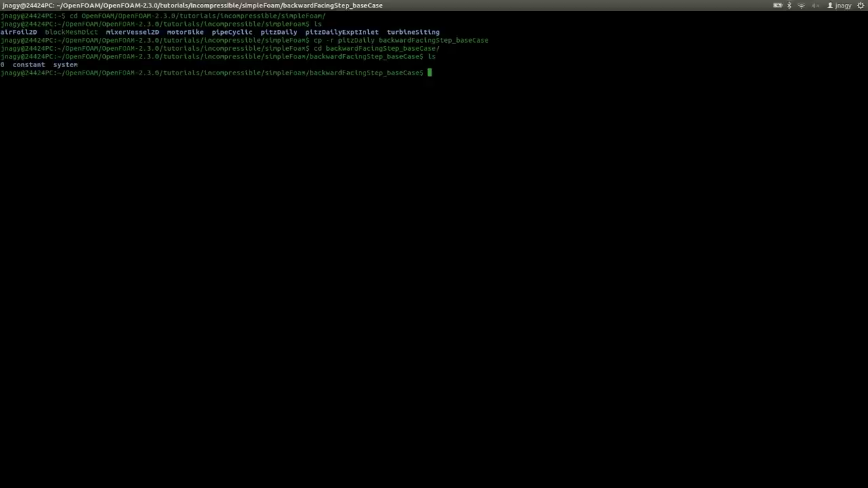
pyautogui.write('ls *')
pyautogui.press('Return')
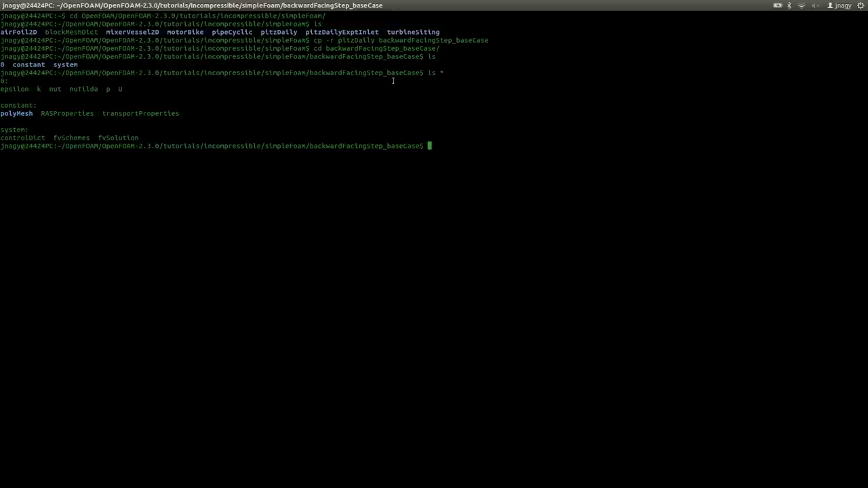
# Examine the listed field files in 0 and the polyMesh, RASProperties and transportProperties entries in constant
pyautogui.moveTo(106, 89); pyautogui.dragTo(122, 89)
pyautogui.moveTo(100, 89); pyautogui.dragTo(9, 90)
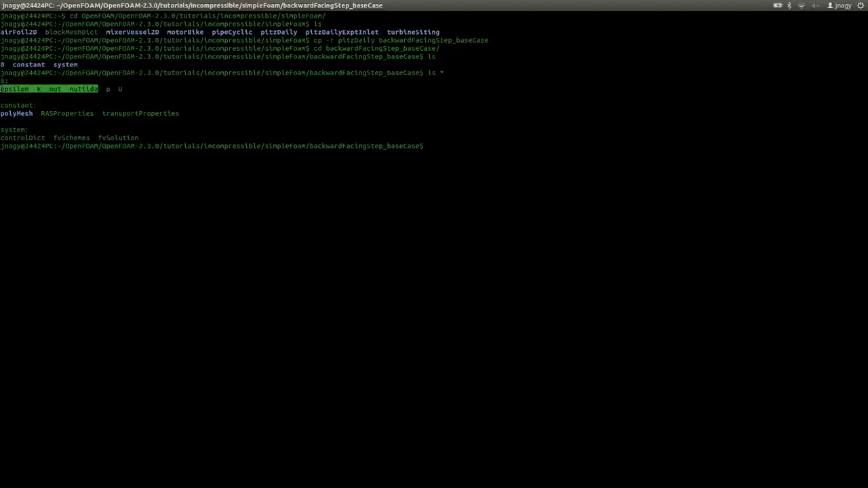
pyautogui.doubleClick(73, 89)
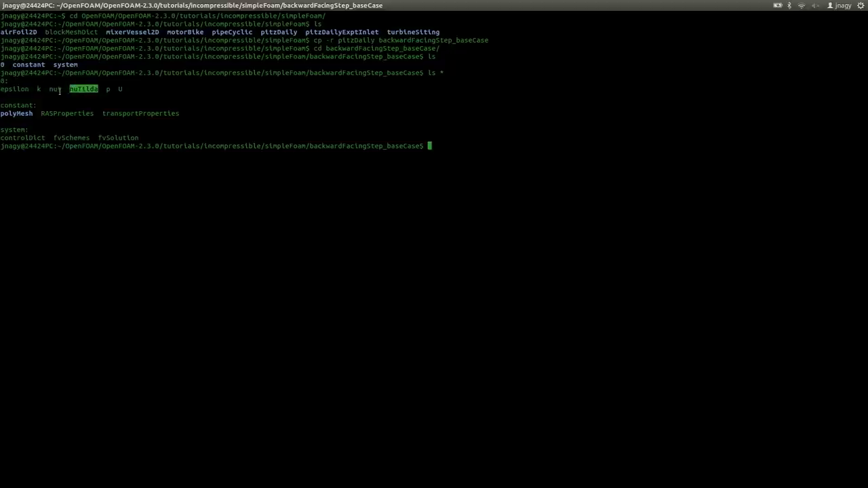
pyautogui.moveTo(61, 89); pyautogui.dragTo(1, 88)
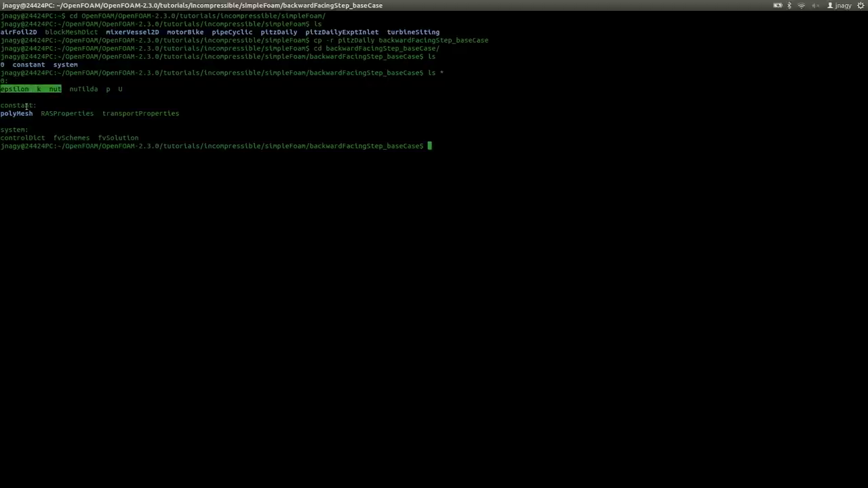
pyautogui.doubleClick(18, 113)
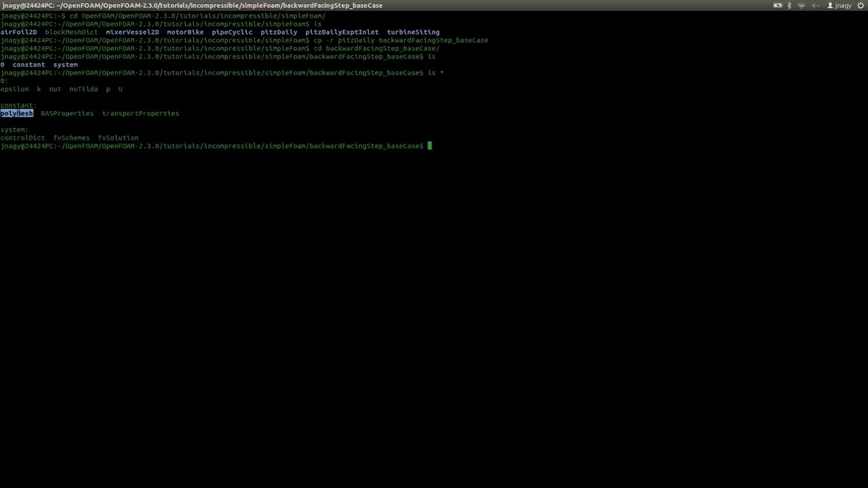
pyautogui.doubleClick(62, 113)
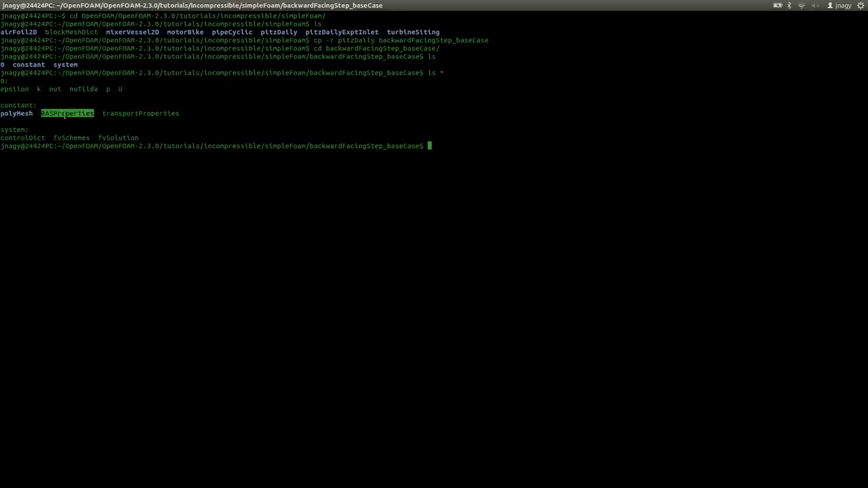
pyautogui.doubleClick(155, 113)
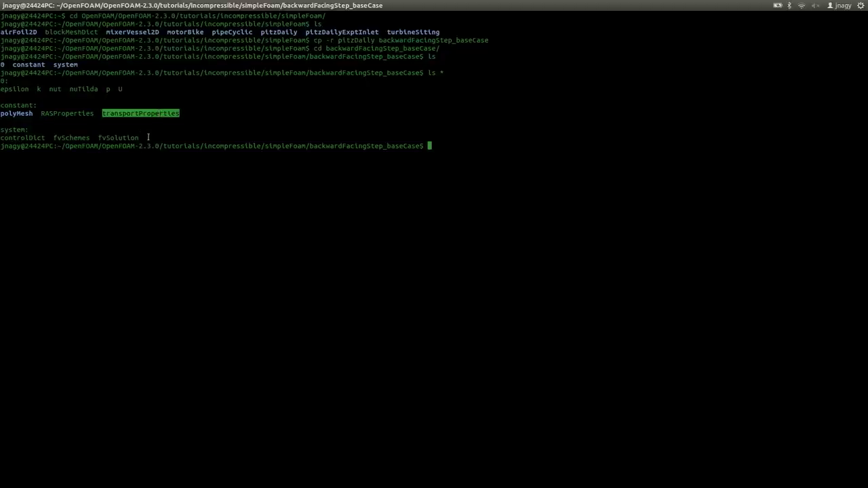
# Go back up to the simpleFoam directory and list its contents
pyautogui.write('cd ..')
pyautogui.press('Return')
pyautogui.write('ls')
pyautogui.press('Return')
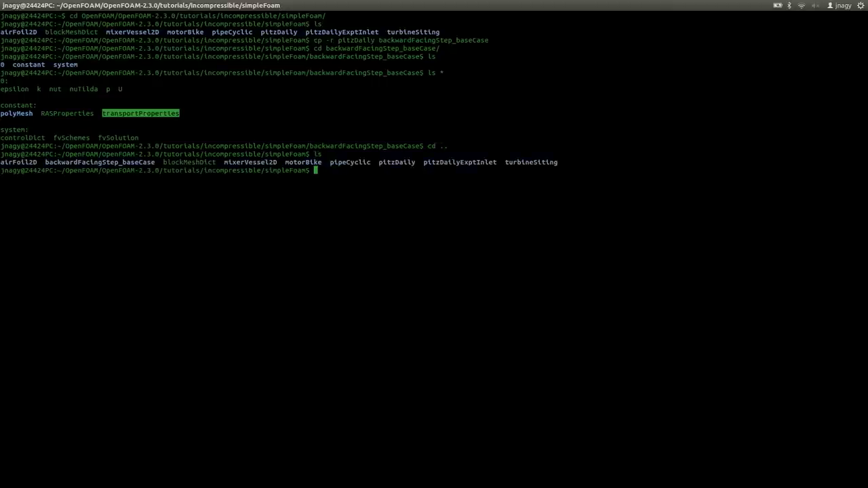
# Copy blockMeshDict over the new case's mesh dictionary at backwardFacingStep_baseCase/constant/polyMesh/blockMeshDict
pyautogui.doubleClick(189, 163)
pyautogui.write('cp bl')
pyautogui.press('Tab')
pyautogui.write('ba')
pyautogui.press('Tab')
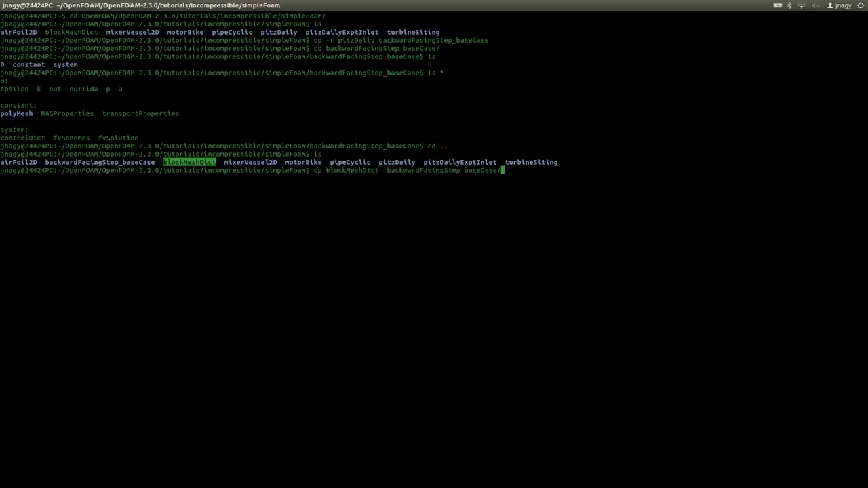
pyautogui.write('co')
pyautogui.press('Tab')
pyautogui.write('p')
pyautogui.press('Tab')
pyautogui.write('bl')
pyautogui.press('Tab')
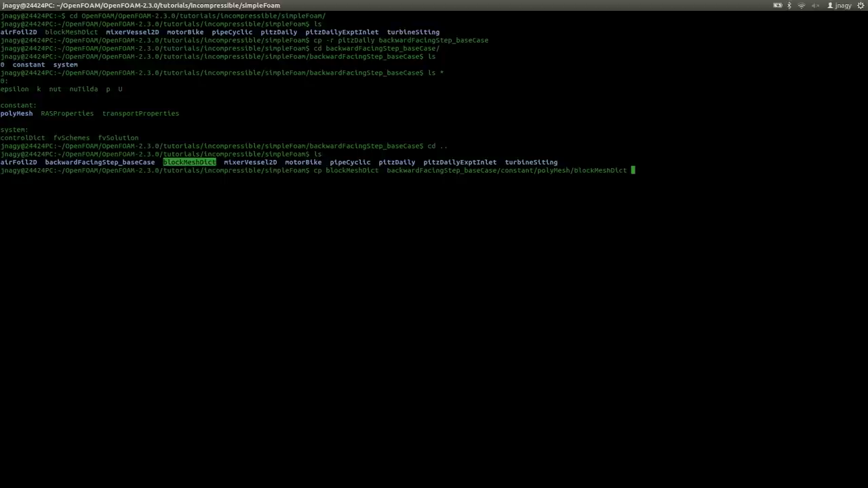
pyautogui.press('Return')
# Change to backwardFacingStep_baseCase/constant/polyMesh and open blockMeshDict in nano
pyautogui.write('cd ba')
pyautogui.press('Tab')
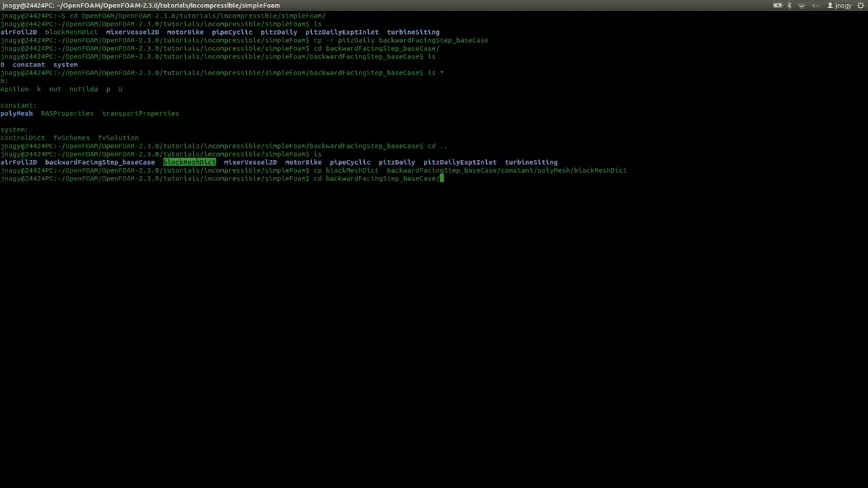
pyautogui.write('c')
pyautogui.press('Tab')
pyautogui.write('p')
pyautogui.press('Tab')
pyautogui.press('Return')
pyautogui.write('nano b')
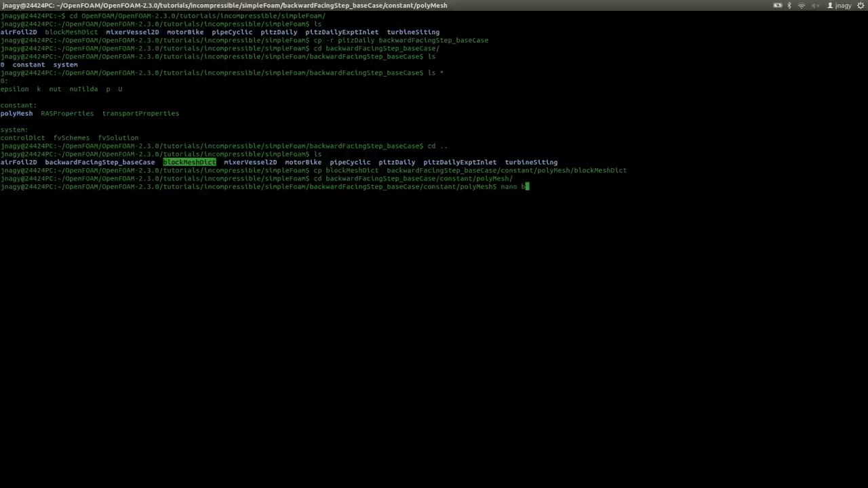
pyautogui.press('Tab')
pyautogui.press('Return')
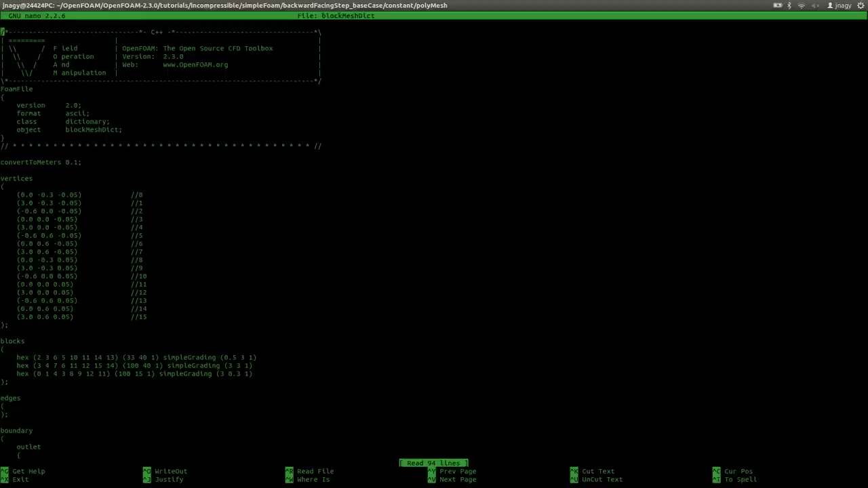
# Examine the convertToMeters setting, vertices and hex blocks in blockMeshDict, comparing them with the geometry slide
pyautogui.doubleClick(41, 161)
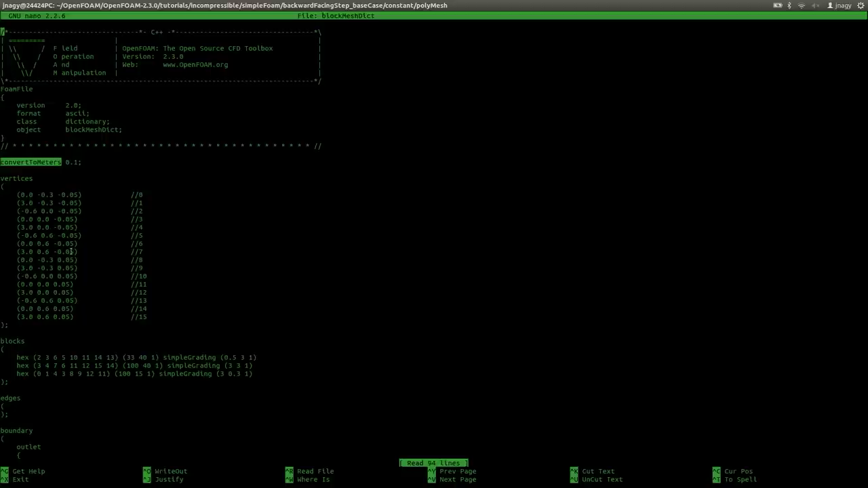
pyautogui.moveTo(258, 374); pyautogui.dragTo(1, 358)
pyautogui.hotkey('ctrl', 'alt', 'Right')
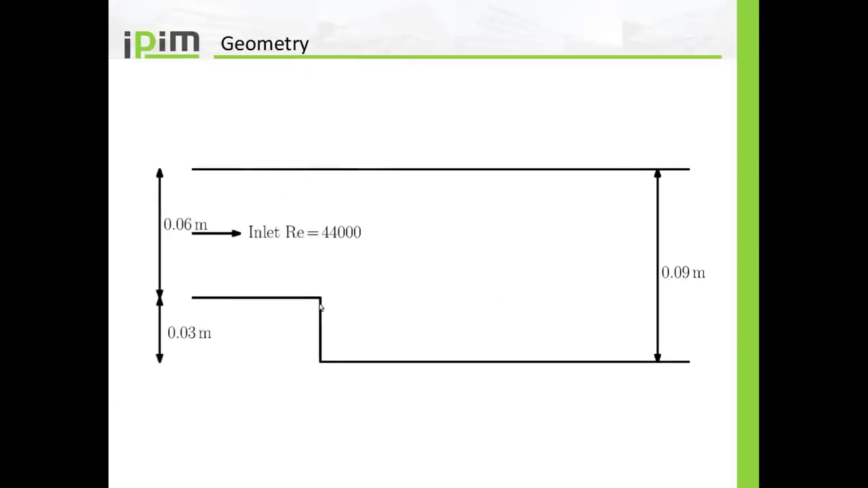
pyautogui.hotkey('ctrl', 'alt', 'Left')
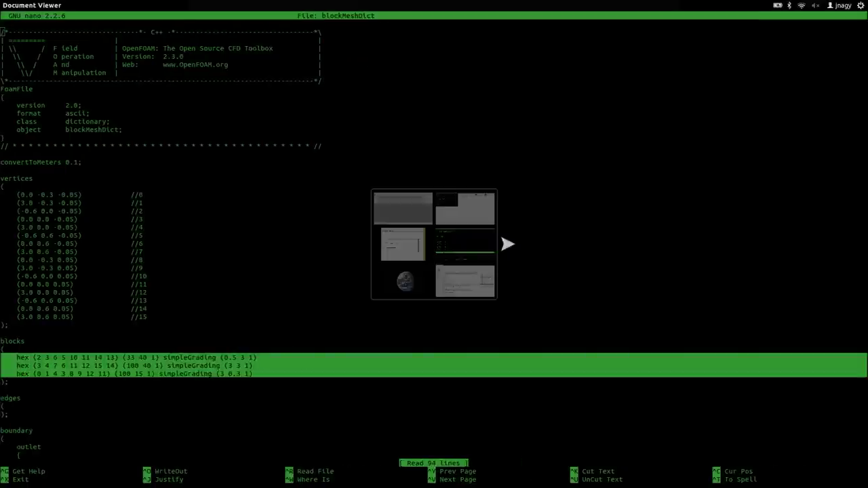
# Review the outlet, inlet, lowerWall and upperWall boundary definitions in blockMeshDict against the geometry slide
pyautogui.click(147, 315)
pyautogui.press('Down')
pyautogui.press('Down')
pyautogui.press('Down')
pyautogui.press('Down')
pyautogui.press('Down')
pyautogui.press('Down')
pyautogui.press('Down')
pyautogui.press('Down')
pyautogui.press('Down')
pyautogui.press('Down')
pyautogui.press('Down')
pyautogui.press('Down')
pyautogui.press('Down')
pyautogui.press('Down')
pyautogui.press('Down')
pyautogui.press('Down')
pyautogui.press('Down')
pyautogui.press('Down')
pyautogui.press('Down')
pyautogui.press('Down')
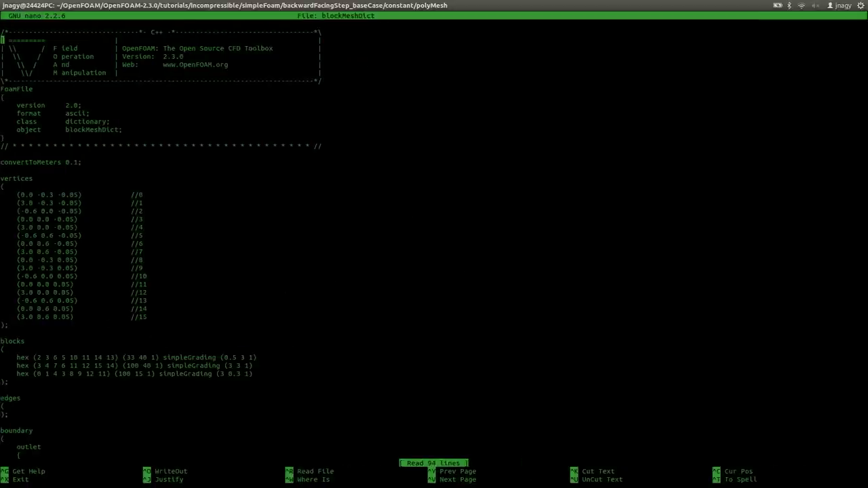
pyautogui.press('Down')
pyautogui.press('Down')
pyautogui.press('Down')
pyautogui.press('Down')
pyautogui.press('Down')
pyautogui.press('Down')
pyautogui.press('Down')
pyautogui.press('Down')
pyautogui.press('Down')
pyautogui.press('Down')
pyautogui.press('Down')
pyautogui.press('Down')
pyautogui.press('Down')
pyautogui.press('Down')
pyautogui.press('Down')
pyautogui.press('Down')
pyautogui.press('Down')
pyautogui.press('Down')
pyautogui.press('Down')
pyautogui.press('Down')
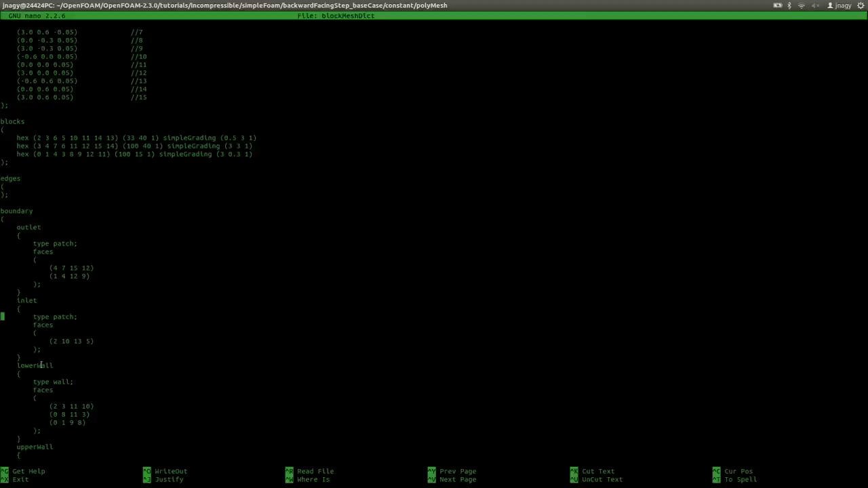
pyautogui.press('Down')
pyautogui.press('Down')
pyautogui.press('Down')
pyautogui.press('Down')
pyautogui.press('Down')
pyautogui.press('Down')
pyautogui.press('Down')
pyautogui.press('Down')
pyautogui.press('Down')
pyautogui.press('Down')
pyautogui.press('Down')
pyautogui.press('Down')
pyautogui.press('Down')
pyautogui.press('Down')
pyautogui.press('Down')
pyautogui.press('Down')
pyautogui.press('Down')
pyautogui.press('Down')
pyautogui.press('Down')
pyautogui.press('Down')
pyautogui.hotkey('ctrl', 'alt', 'Right')
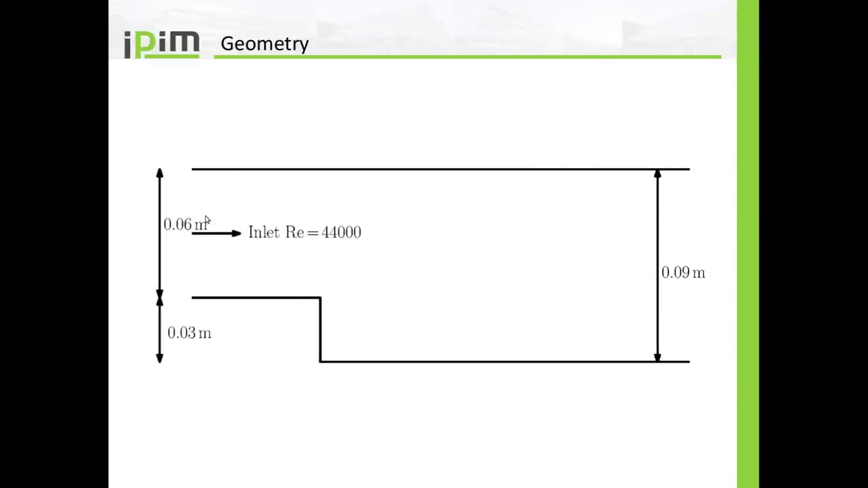
pyautogui.hotkey('ctrl', 'alt', 'Left')
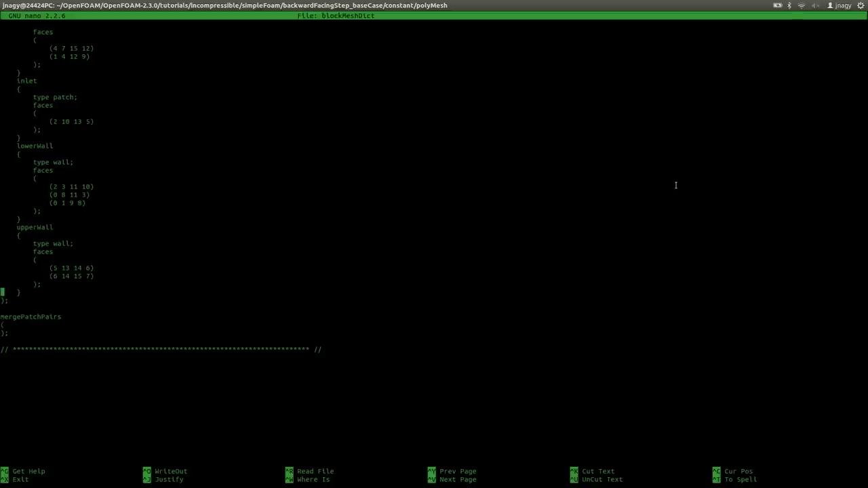
# Exit blockMeshDict, return to the backwardFacingStep_baseCase directory and generate the mesh with blockMesh
pyautogui.hotkey('ctrl', 'x')
pyautogui.write('cd ..')
pyautogui.press('Return')
pyautogui.write('cd ..')
pyautogui.press('Return')
pyautogui.write('blockMesh')
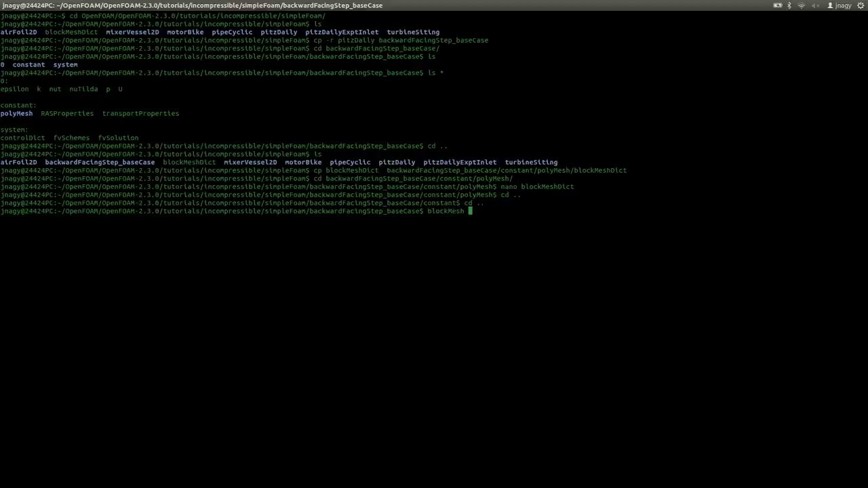
pyautogui.press('Return')
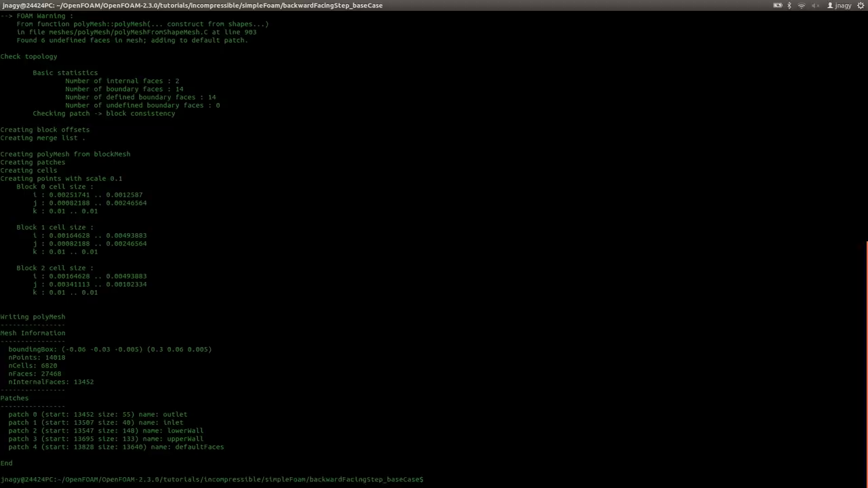
# Open constant/polyMesh/boundary in nano and check its patch entries, from outlet to defaultFaces
pyautogui.write('nano constant/polyMesh/')
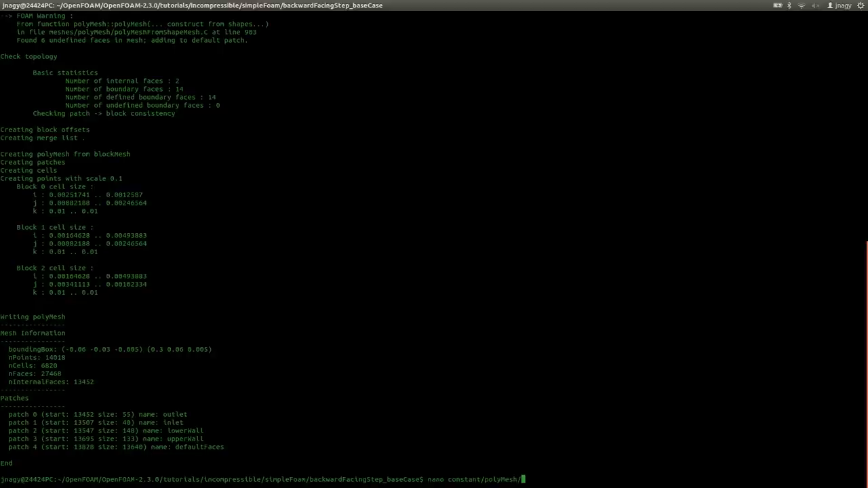
pyautogui.write('boundary')
pyautogui.press('Return')
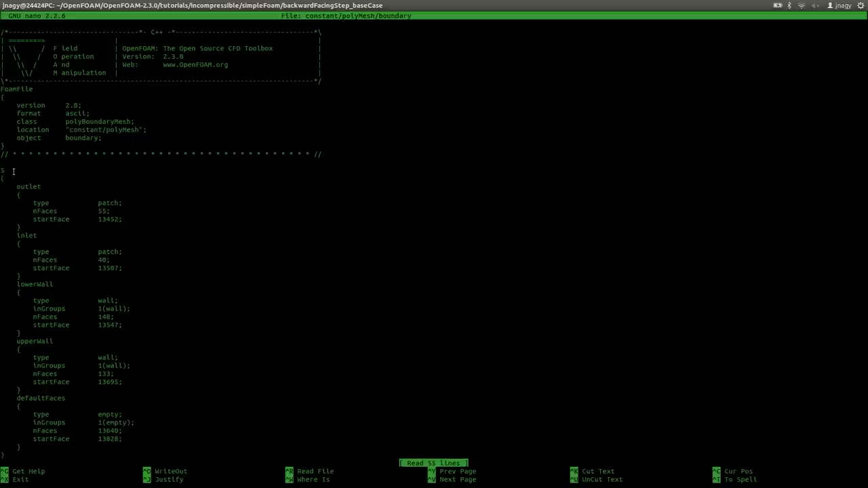
pyautogui.doubleClick(32, 186)
pyautogui.click(42, 285)
pyautogui.doubleClick(34, 342)
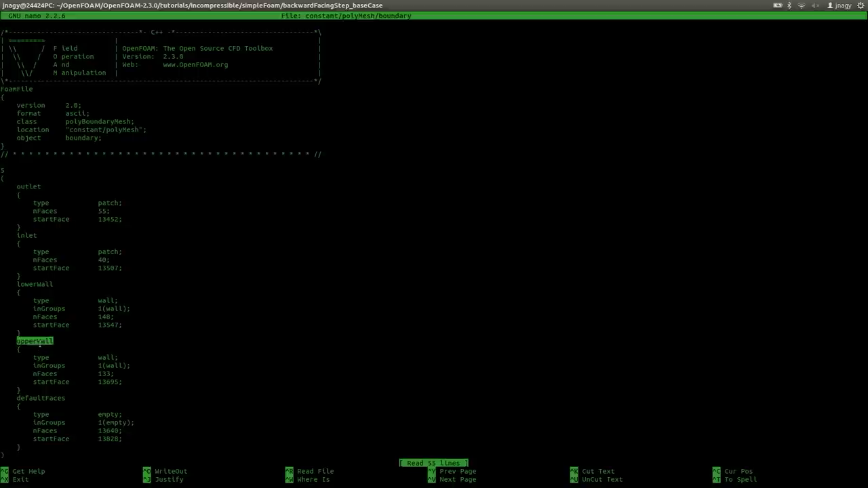
pyautogui.tripleClick(63, 398)
pyautogui.click(109, 412)
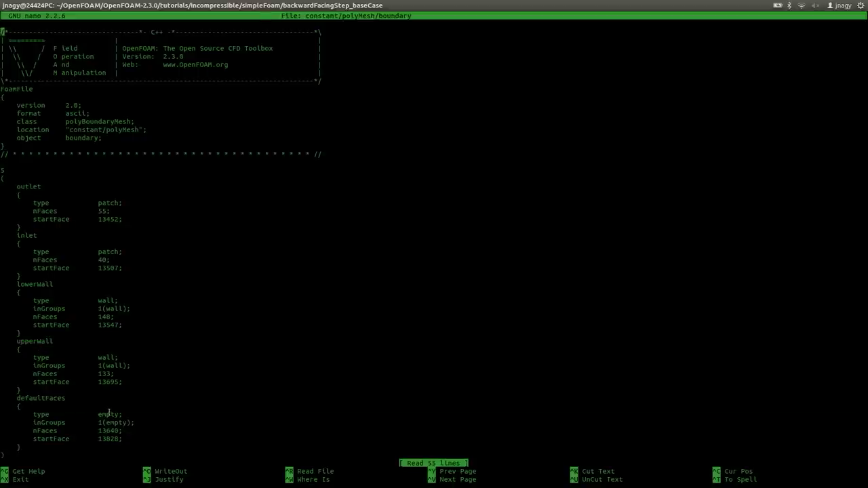
# Rename the defaultFaces patch to frontAndBack in constant/polyMesh/boundary, save the file and exit nano
pyautogui.doubleClick(51, 398)
pyautogui.press('Down')
pyautogui.press('Down')
pyautogui.press('Down')
pyautogui.press('Down')
pyautogui.press('Down')
pyautogui.press('Down')
pyautogui.press('Down')
pyautogui.press('Down')
pyautogui.press('Down')
pyautogui.press('Down')
pyautogui.press('Down')
pyautogui.press('Down')
pyautogui.press('Down')
pyautogui.press('Down')
pyautogui.press('Down')
pyautogui.press('Down')
pyautogui.press('Down')
pyautogui.press('Down')
pyautogui.press('Down')
pyautogui.press('Down')
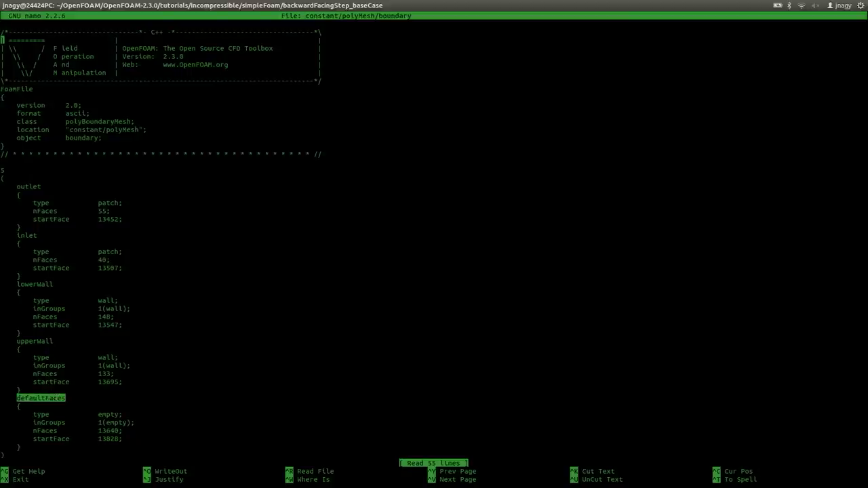
pyautogui.press('Down')
pyautogui.press('Down')
pyautogui.press('Down')
pyautogui.press('Down')
pyautogui.press('Down')
pyautogui.press('Down')
pyautogui.press('Down')
pyautogui.press('Down')
pyautogui.press('Up')
pyautogui.press('End')
pyautogui.press('BackSpace')
pyautogui.press('BackSpace')
pyautogui.press('BackSpace')
pyautogui.press('BackSpace')
pyautogui.press('BackSpace')
pyautogui.press('BackSpace')
pyautogui.press('BackSpace')
pyautogui.press('BackSpace')
pyautogui.press('BackSpace')
pyautogui.press('BackSpace')
pyautogui.press('BackSpace')
pyautogui.press('BackSpace')
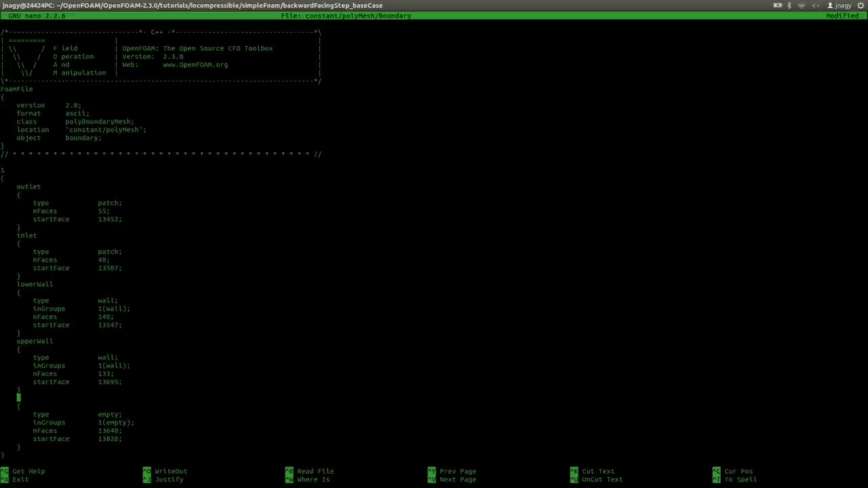
pyautogui.write('frontAndBack')
pyautogui.hotkey('ctrl', 'o')
pyautogui.press('Return')
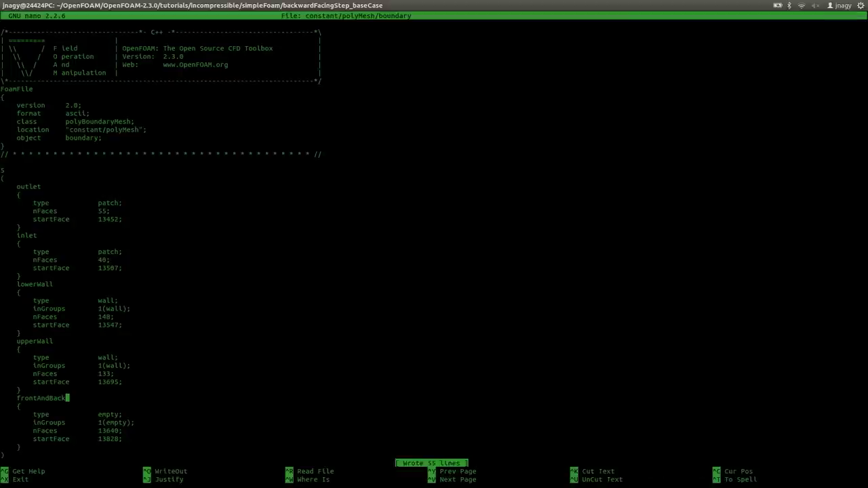
pyautogui.hotkey('ctrl', 'x')
# Go to the case's 0 directory, list its files and open the pressure file p in nano
pyautogui.write('cd 0')
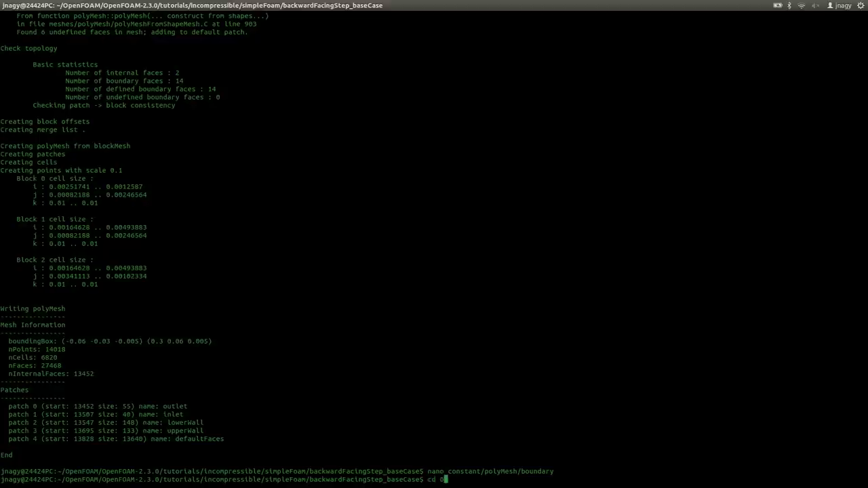
pyautogui.press('Return')
pyautogui.write('ls')
pyautogui.press('Return')
pyautogui.write('nano p')
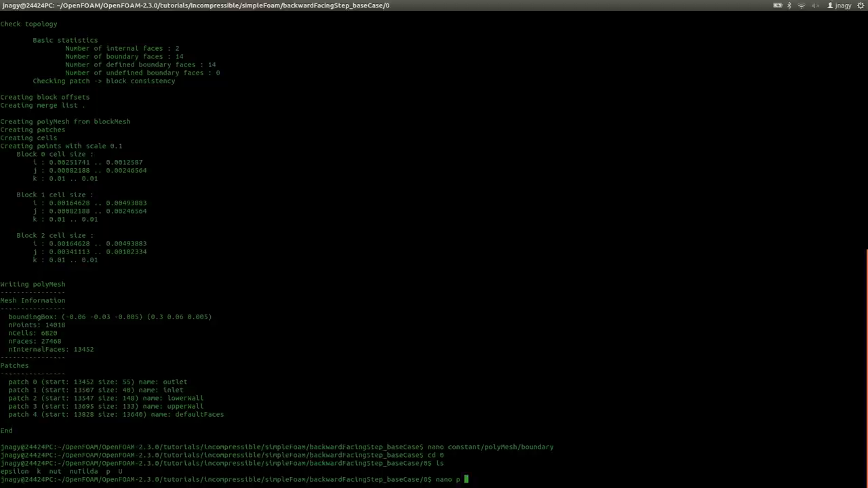
pyautogui.press('Return')
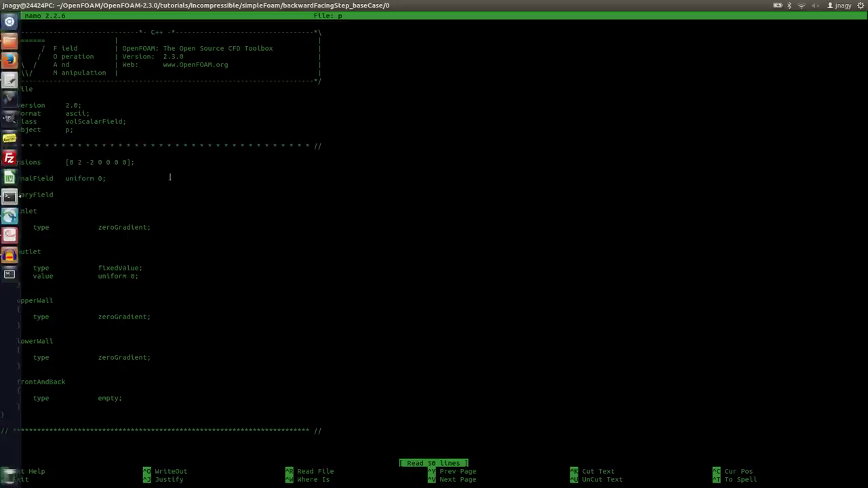
# Review the dimensions, internalField and each patch's boundary condition in the pressure file p, and exit it
pyautogui.tripleClick(107, 162)
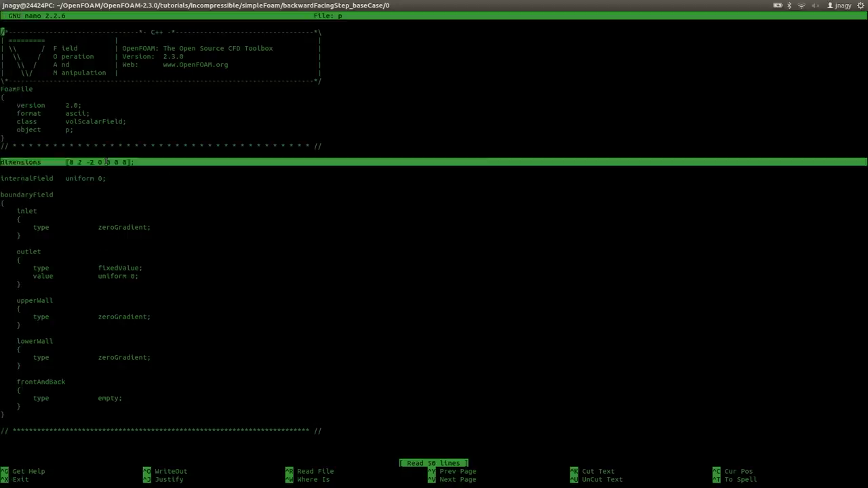
pyautogui.click(106, 162)
pyautogui.doubleClick(99, 178)
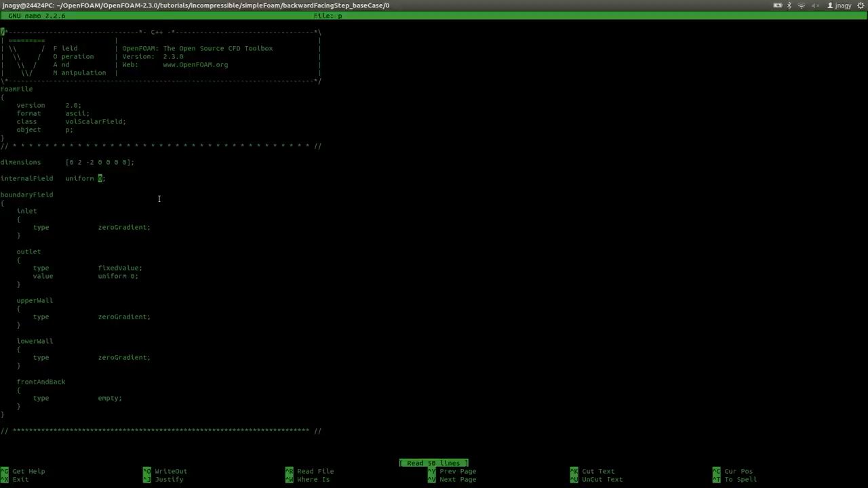
pyautogui.doubleClick(121, 229)
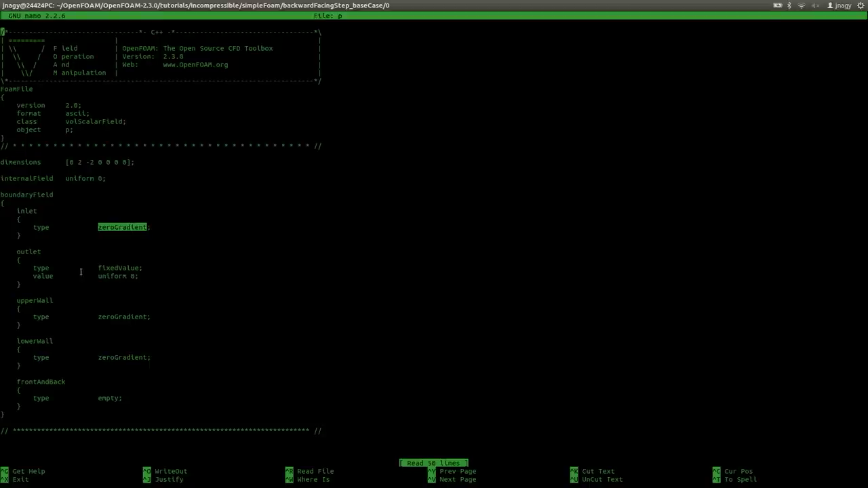
pyautogui.doubleClick(119, 269)
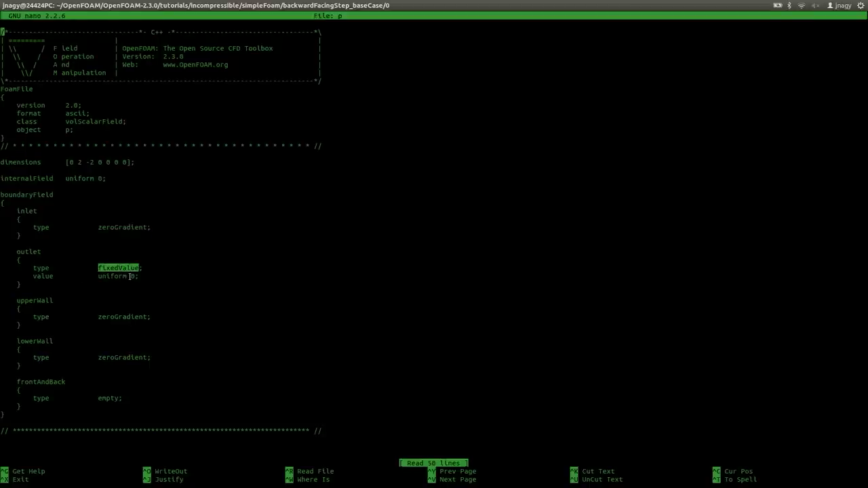
pyautogui.moveTo(131, 277); pyautogui.dragTo(136, 277)
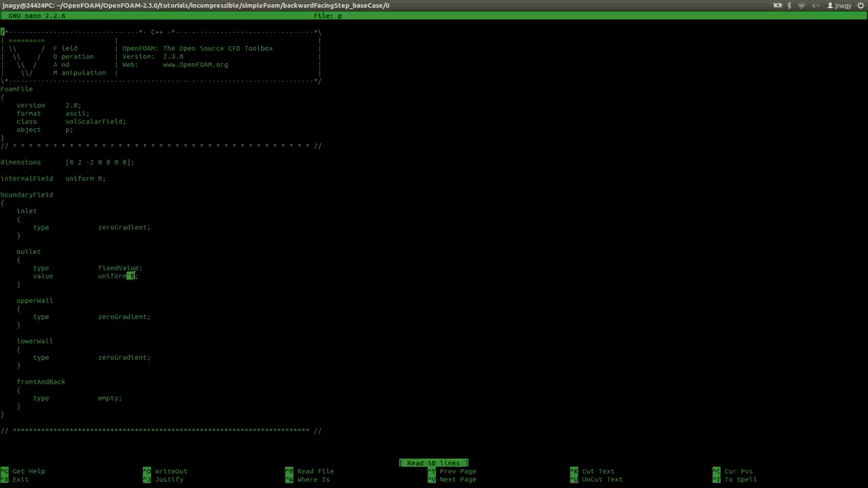
pyautogui.doubleClick(124, 316)
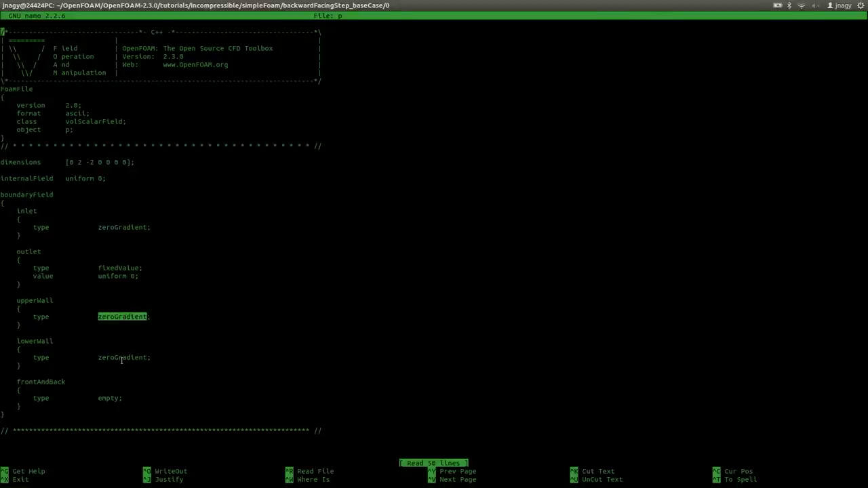
pyautogui.doubleClick(121, 358)
pyautogui.doubleClick(52, 382)
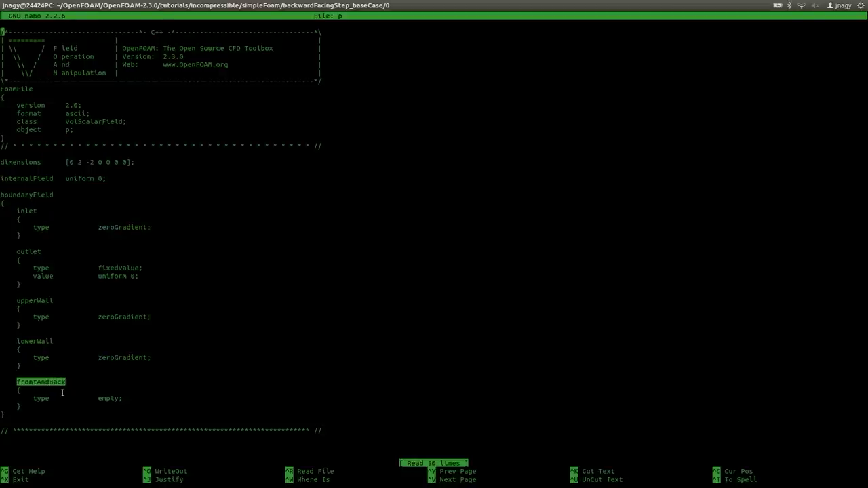
pyautogui.doubleClick(105, 398)
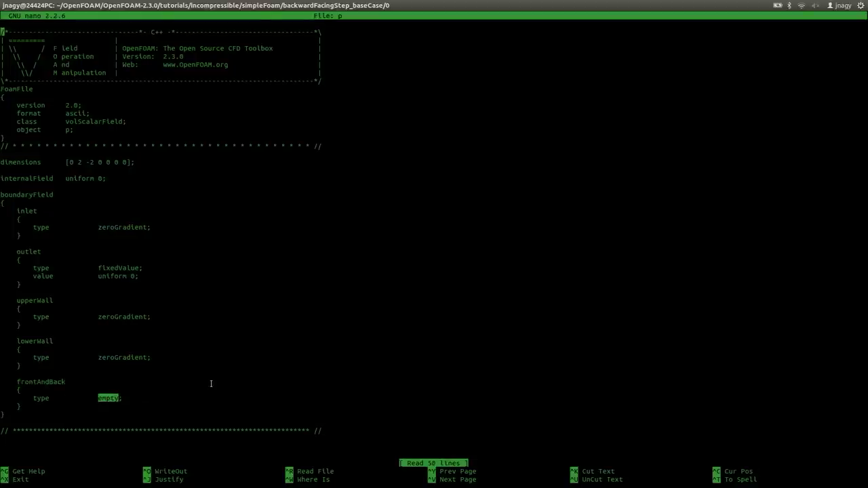
pyautogui.hotkey('ctrl', 'x')
# Open the velocity file U in nano and review its inlet, outlet and upperWall boundary conditions
pyautogui.write('nano U')
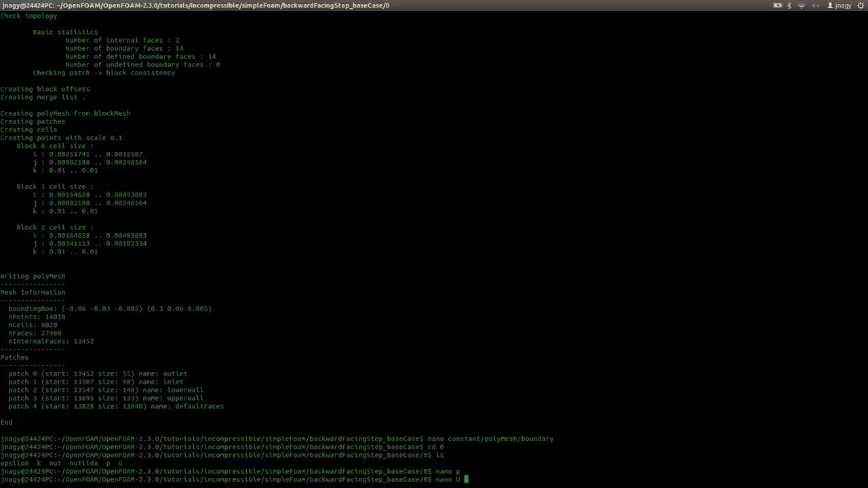
pyautogui.press('Return')
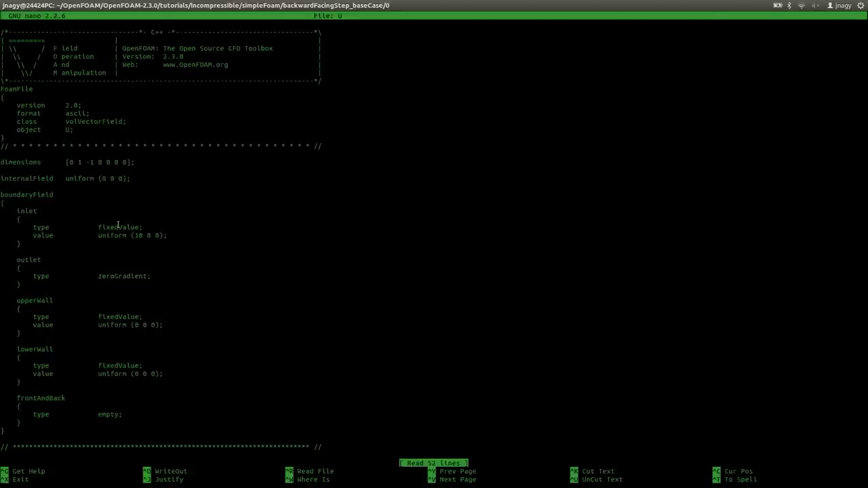
pyautogui.doubleClick(118, 227)
pyautogui.doubleClick(32, 211)
pyautogui.doubleClick(139, 235)
pyautogui.doubleClick(131, 276)
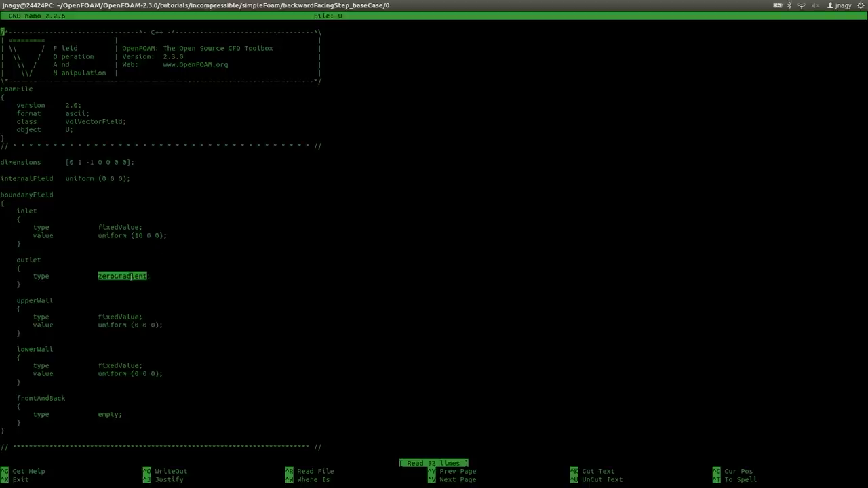
pyautogui.doubleClick(121, 317)
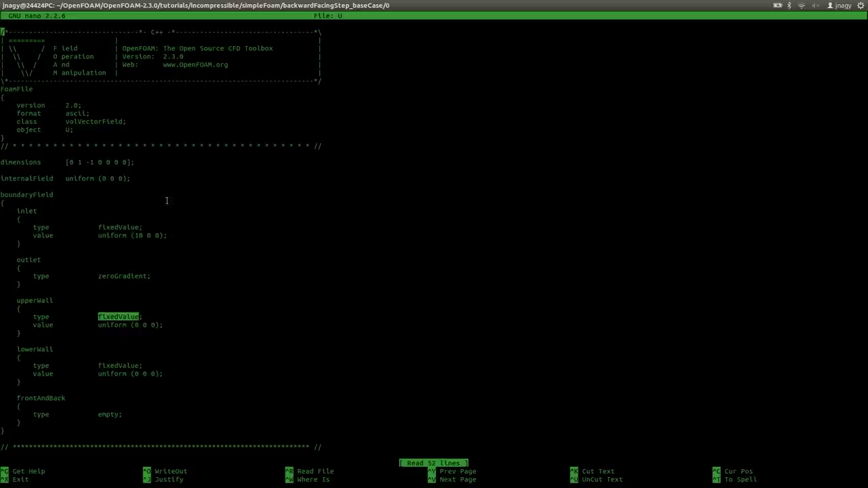
pyautogui.moveTo(132, 236); pyautogui.dragTo(140, 236)
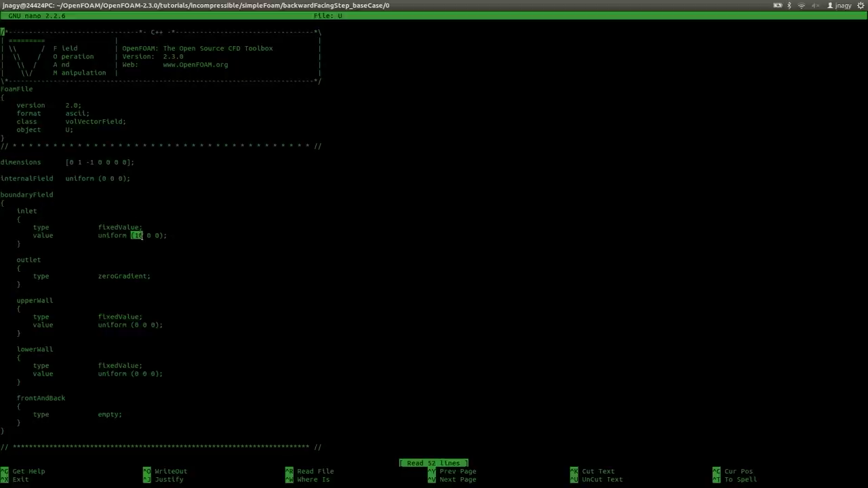
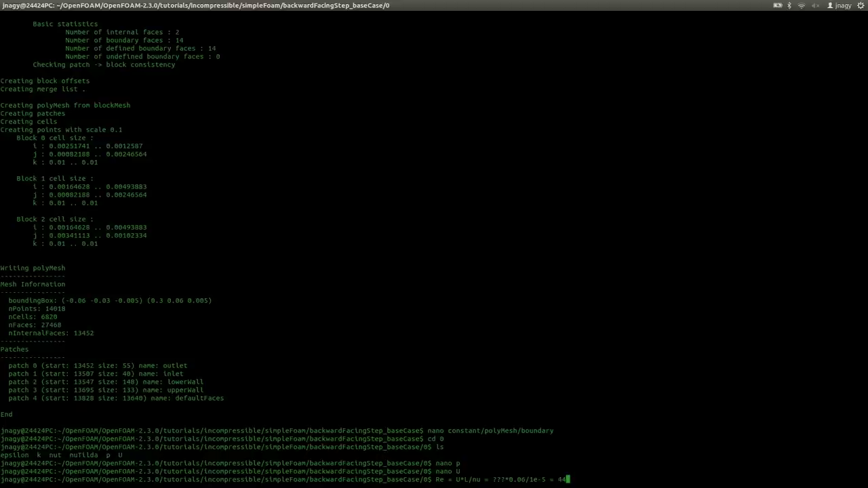
# Complete the Reynolds number note with 44000 and calculate the inlet velocity in LibreOffice Calc cell A5 as =44000*1e-5/0.06
pyautogui.write('000')
pyautogui.click(10, 177)
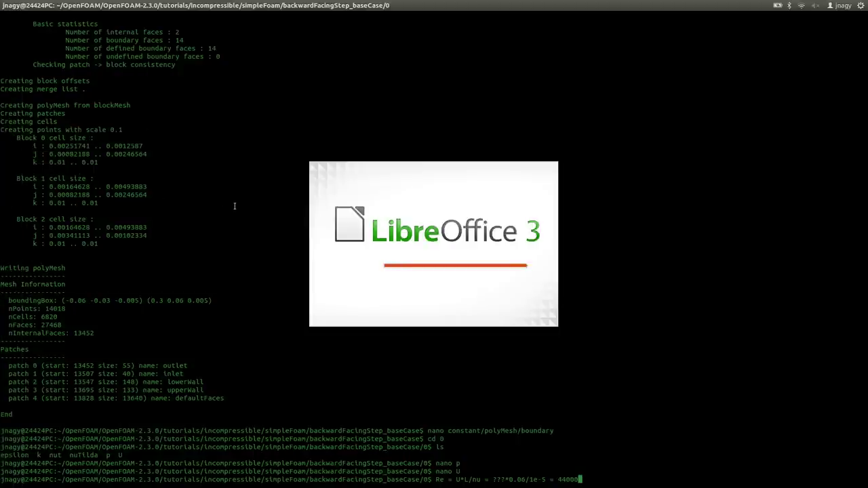
pyautogui.press('Down')
pyautogui.press('Down')
pyautogui.press('Down')
pyautogui.press('Down')
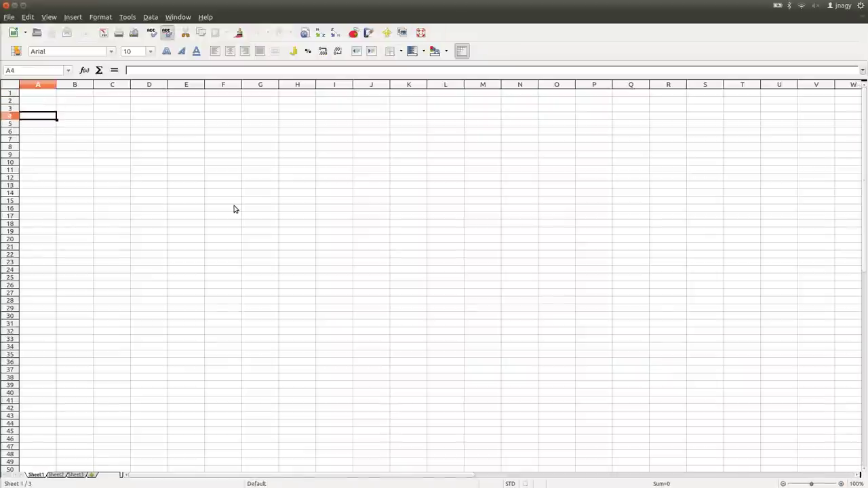
pyautogui.write('=')
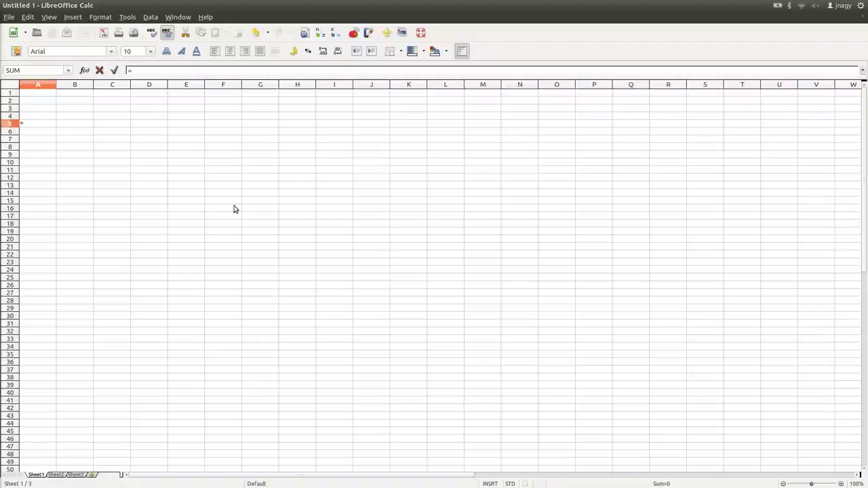
pyautogui.write('44000')
pyautogui.hotkey('alt', 'Tab')
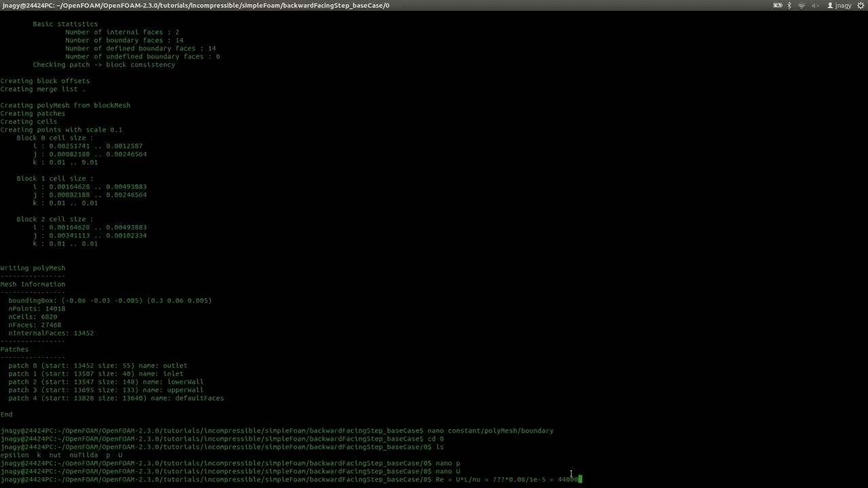
pyautogui.hotkey('alt', 'Tab')
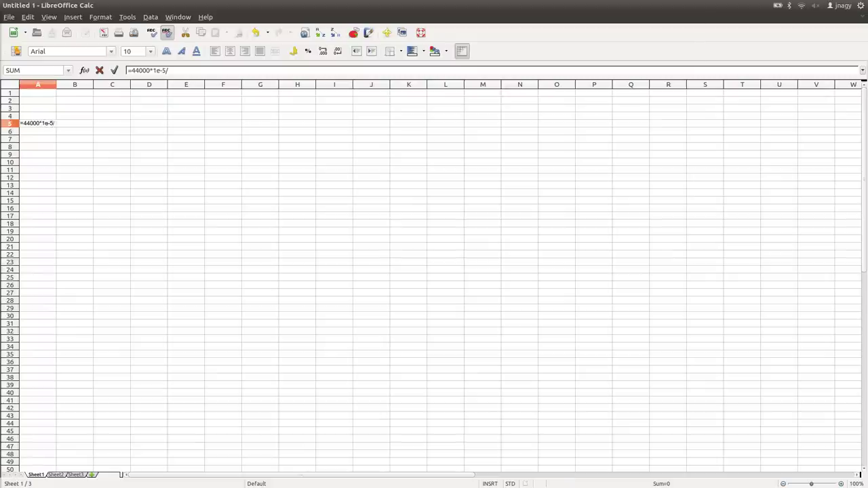
pyautogui.hotkey('alt', 'Tab')
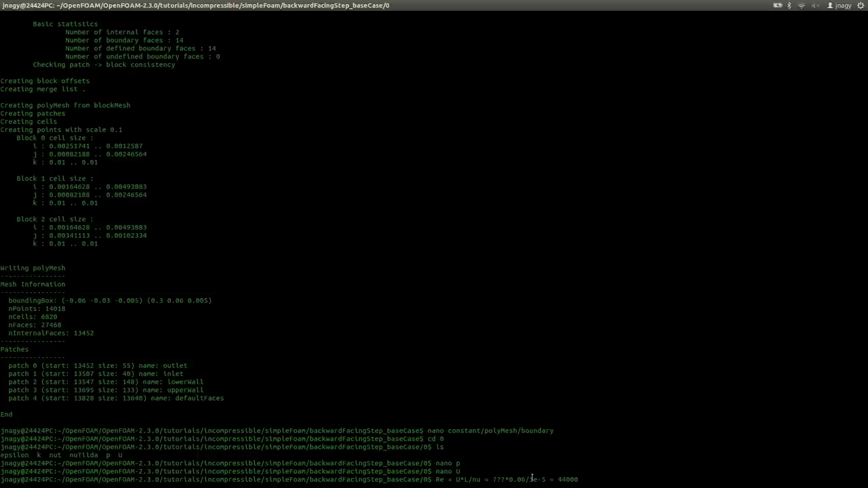
pyautogui.hotkey('alt', 'Tab')
pyautogui.write('0.06')
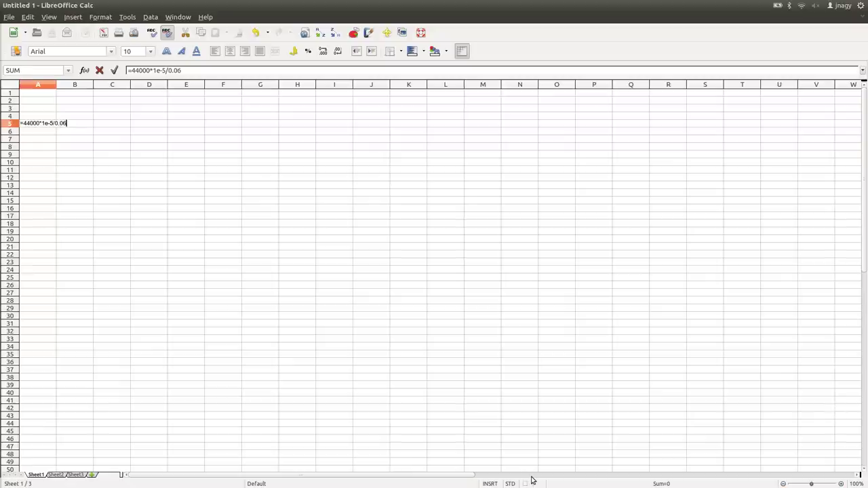
pyautogui.press('Return')
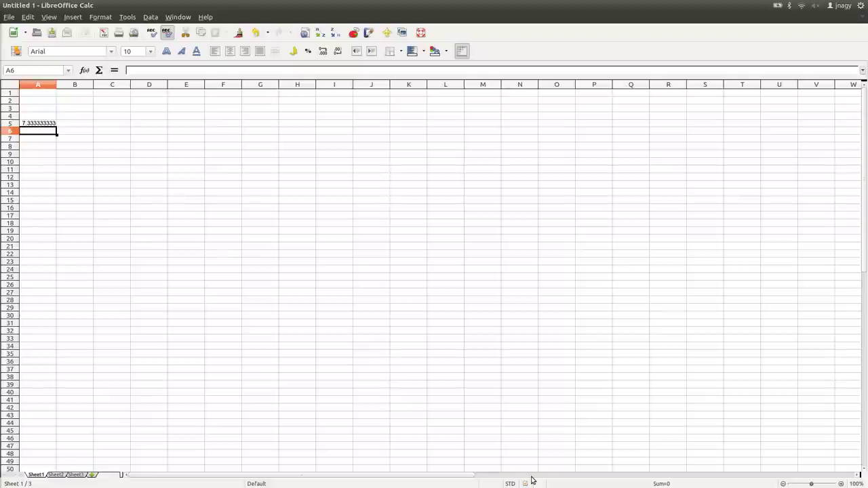
pyautogui.press('Up')
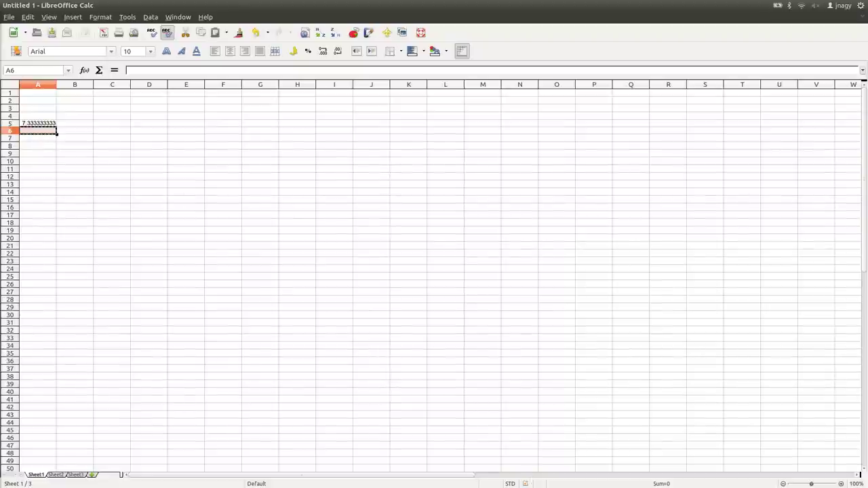
# Return to the terminal, discard the Reynolds number note, reopen U in nano and check the inlet data on the geometry slide
pyautogui.hotkey('alt', 'Tab')
pyautogui.hotkey('alt', 'Tab')
pyautogui.hotkey('alt', 'Tab')
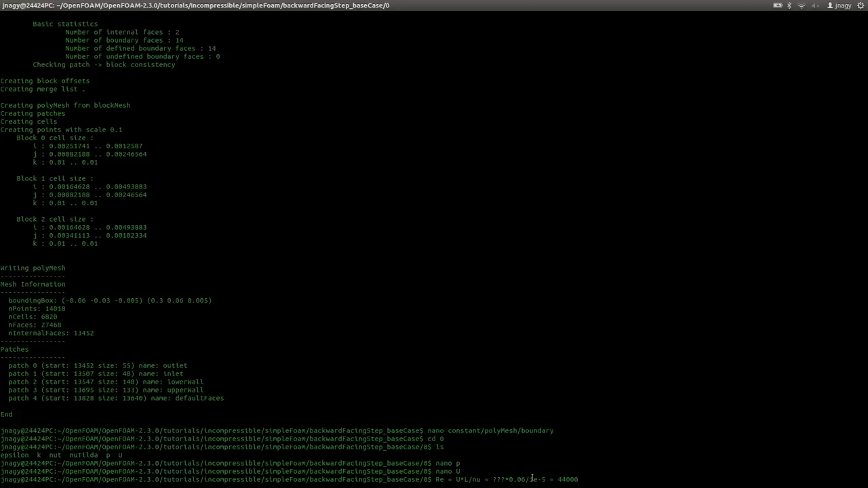
pyautogui.hotkey('ctrl', 'c')
pyautogui.write('nano U')
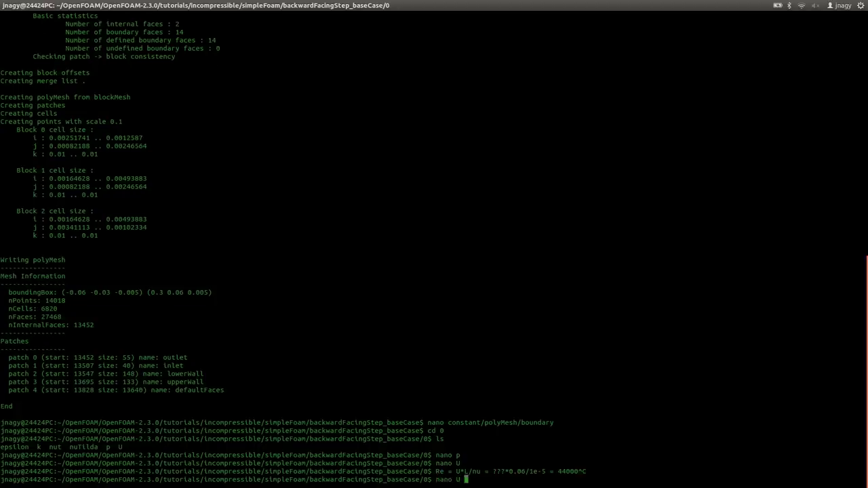
pyautogui.press('Return')
pyautogui.hotkey('alt', 'Tab')
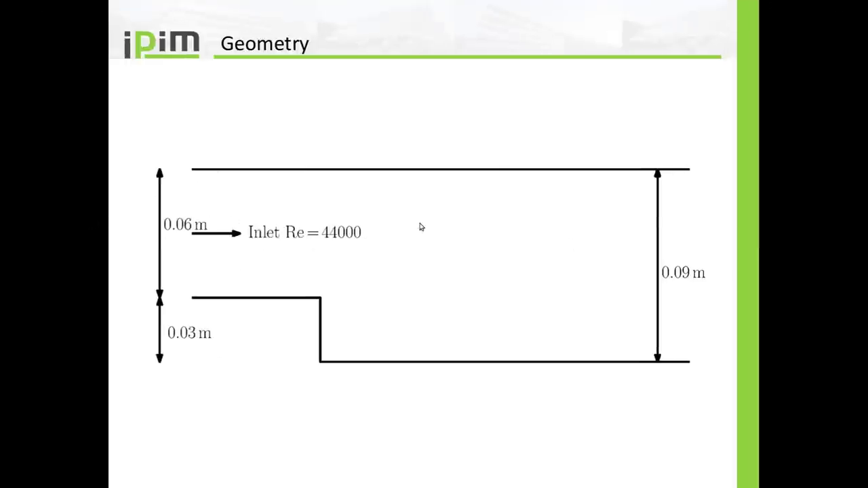
pyautogui.hotkey('alt', 'Tab')
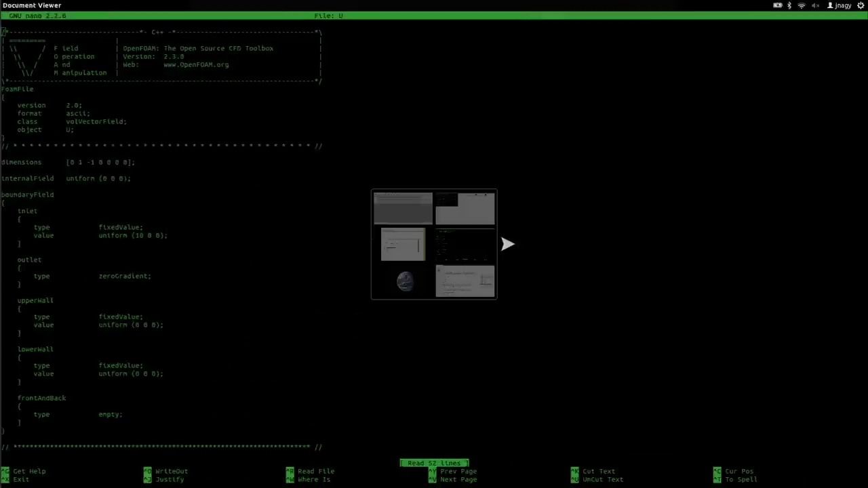
# Set the inlet velocity value in U to uniform (7.333 0 0)
pyautogui.press('Down')
pyautogui.press('Down')
pyautogui.press('Down')
pyautogui.press('Down')
pyautogui.press('Down')
pyautogui.press('Down')
pyautogui.press('Down')
pyautogui.press('Down')
pyautogui.press('Down')
pyautogui.press('Down')
pyautogui.press('Down')
pyautogui.press('Down')
pyautogui.press('Down')
pyautogui.press('Down')
pyautogui.press('Down')
pyautogui.press('Down')
pyautogui.press('Down')
pyautogui.press('Down')
pyautogui.press('Down')
pyautogui.press('Down')
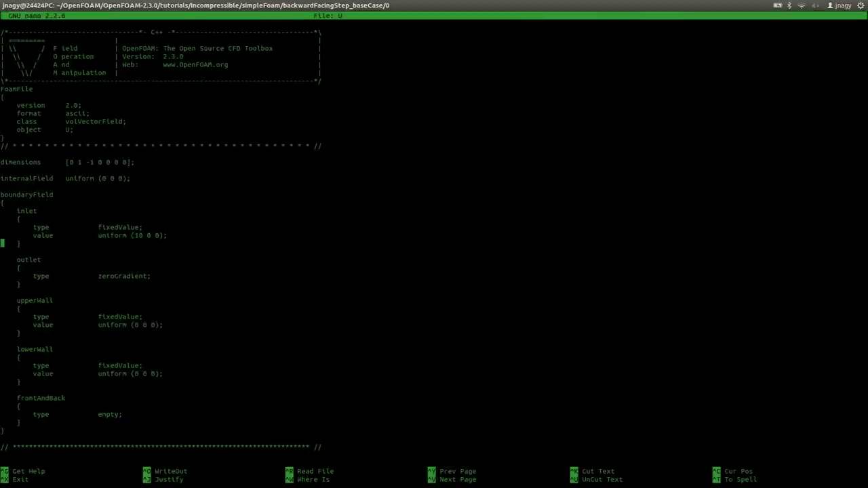
pyautogui.press('Left')
pyautogui.press('Left')
pyautogui.press('Left')
pyautogui.press('Left')
pyautogui.press('Left')
pyautogui.press('Left')
pyautogui.press('Left')
pyautogui.press('Left')
pyautogui.press('Left')
pyautogui.press('Left')
pyautogui.press('Left')
pyautogui.press('Right')
pyautogui.press('Right')
pyautogui.press('Delete')
pyautogui.press('Delete')
pyautogui.write('7.4')
pyautogui.press('BackSpace')
pyautogui.write('333')
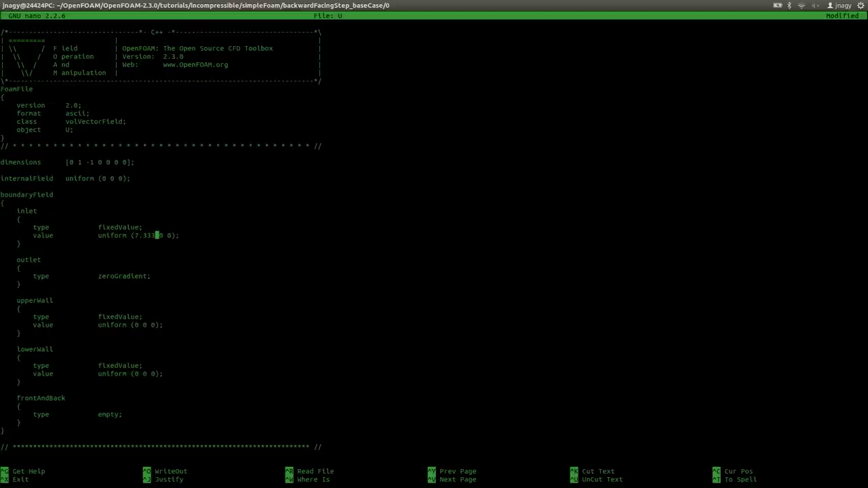
# Save the edited U file under its existing name and exit nano
pyautogui.hotkey('ctrl', 'o')
pyautogui.press('Return')
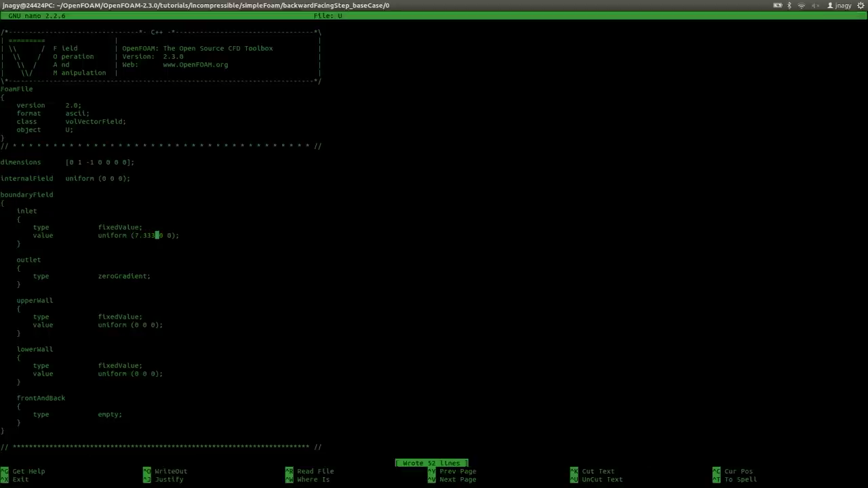
pyautogui.hotkey('ctrl', 'x')
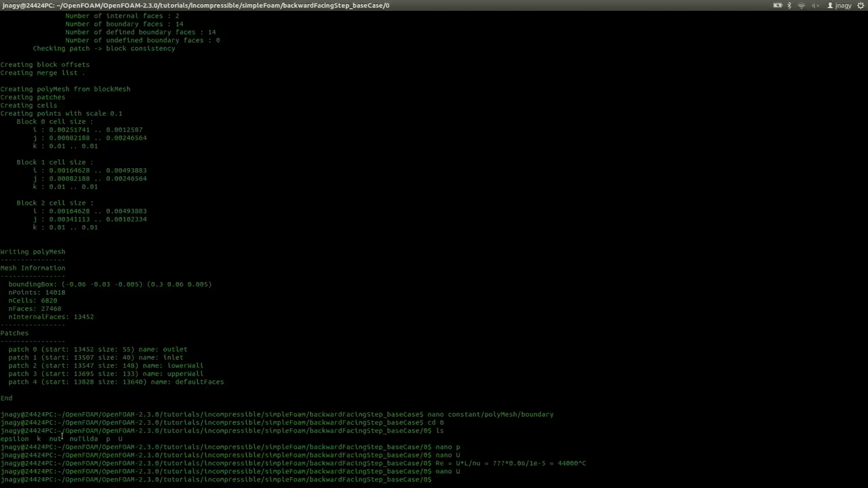
# Delete the nuTilda file from the 0 directory with rm
pyautogui.moveTo(61, 437); pyautogui.dragTo(2, 440)
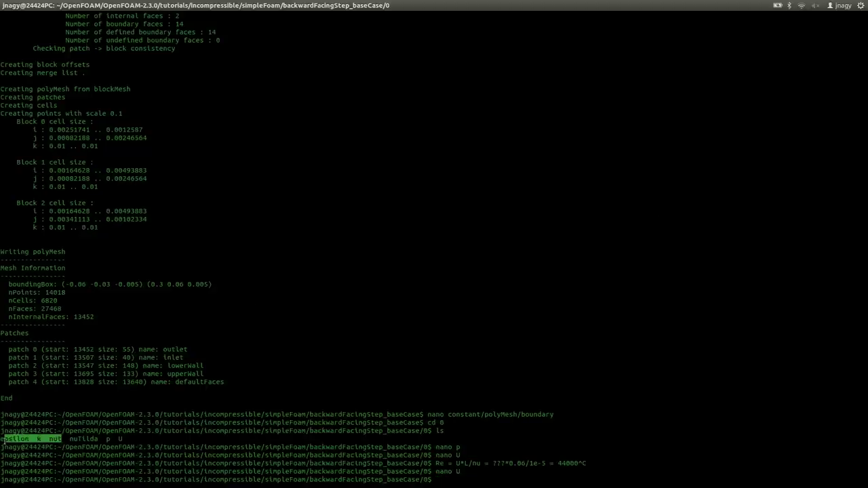
pyautogui.doubleClick(83, 439)
pyautogui.write('rm')
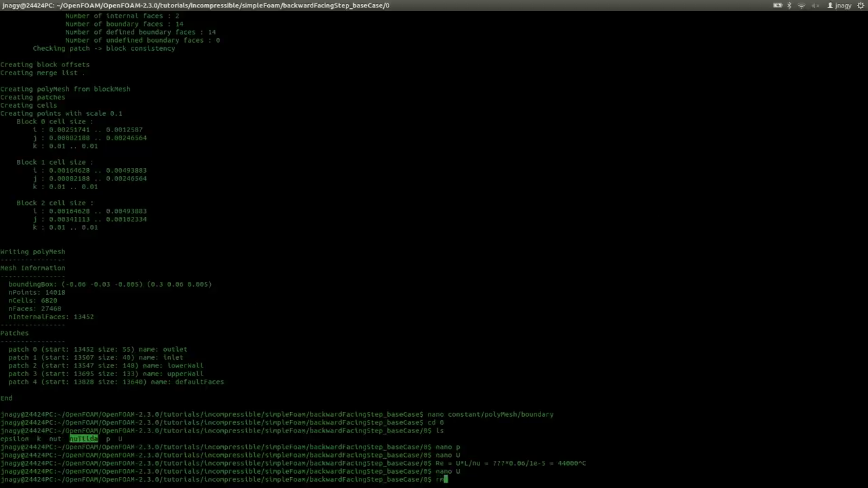
pyautogui.write(' nuTilda')
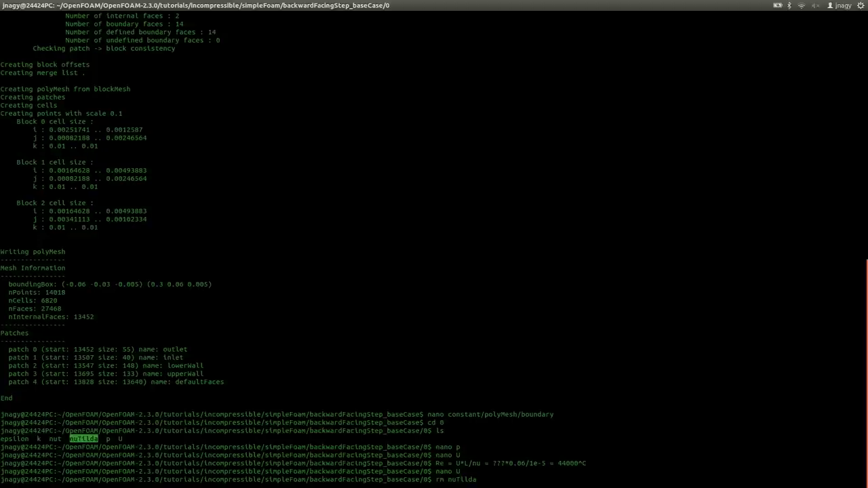
pyautogui.press('Return')
# Open the turbulent kinetic energy file k in nano and review its internal field, inlet, outlet, upperWall and lowerWall conditions
pyautogui.write('nano k')
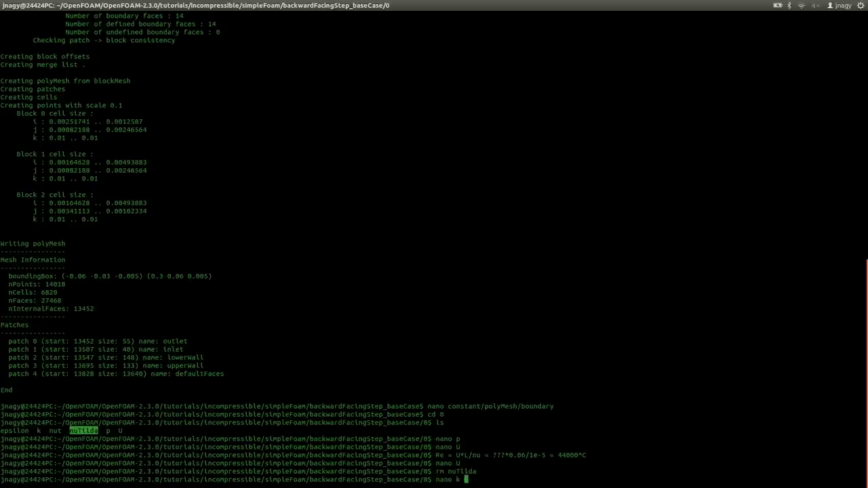
pyautogui.press('Return')
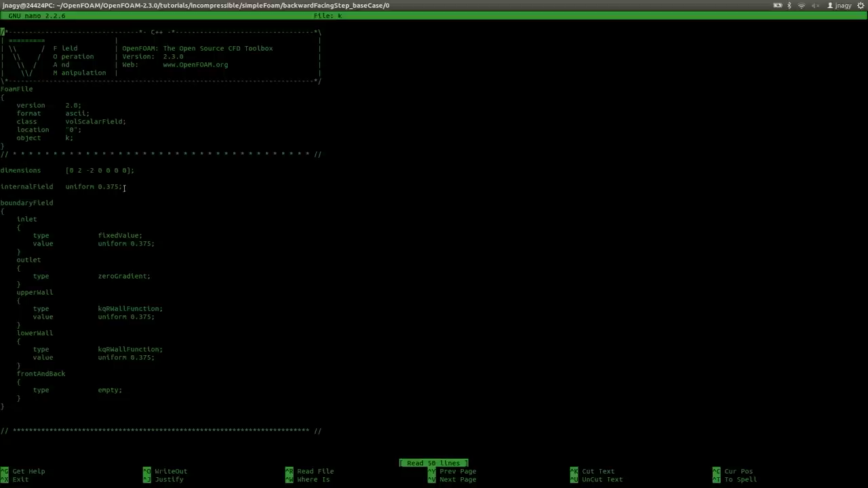
pyautogui.moveTo(124, 187); pyautogui.dragTo(82, 186)
pyautogui.doubleClick(119, 236)
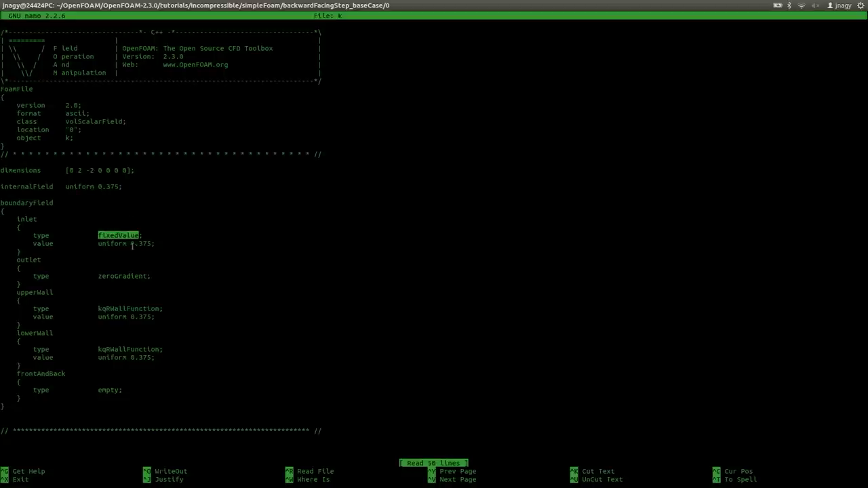
pyautogui.moveTo(131, 243); pyautogui.dragTo(153, 246)
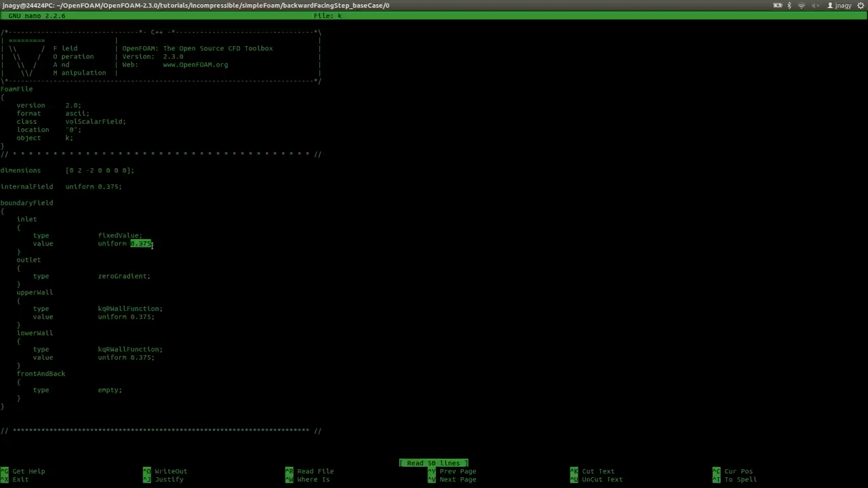
pyautogui.doubleClick(119, 276)
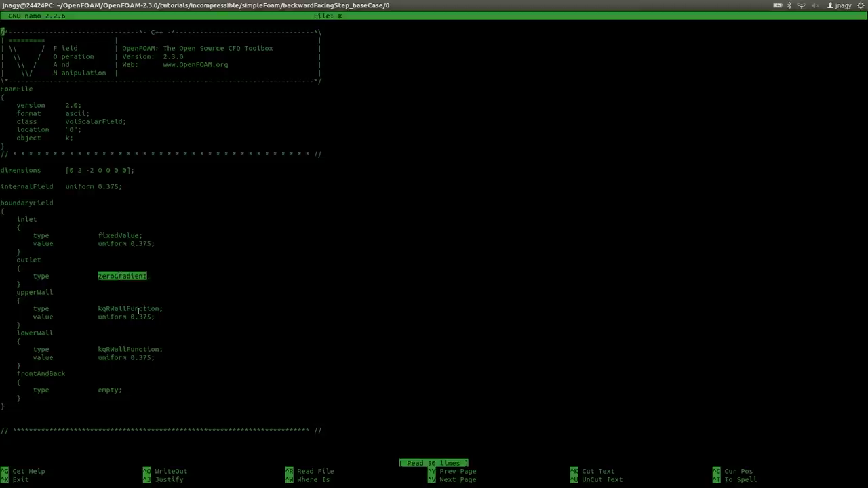
pyautogui.doubleClick(137, 308)
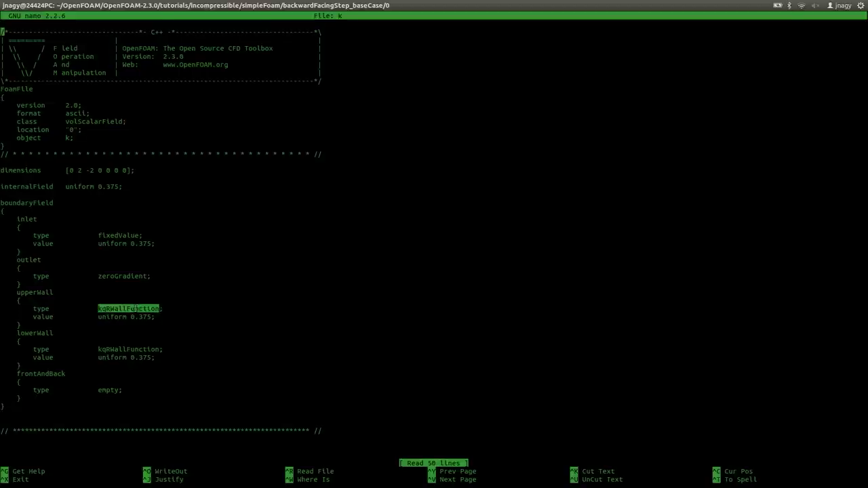
pyautogui.doubleClick(124, 348)
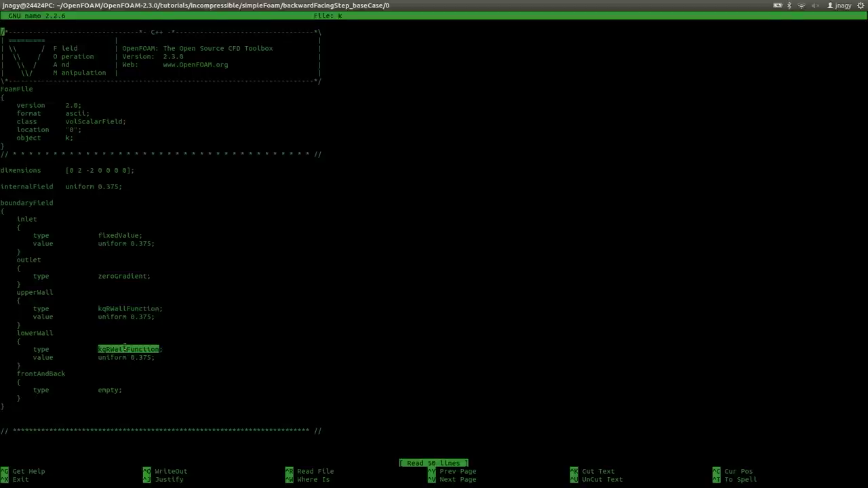
pyautogui.click(192, 340)
# Switch to the Law of the wall article in Firefox and examine the y+ definition and the near-wall velocity profile chart
pyautogui.hotkey('alt', 'Tab')
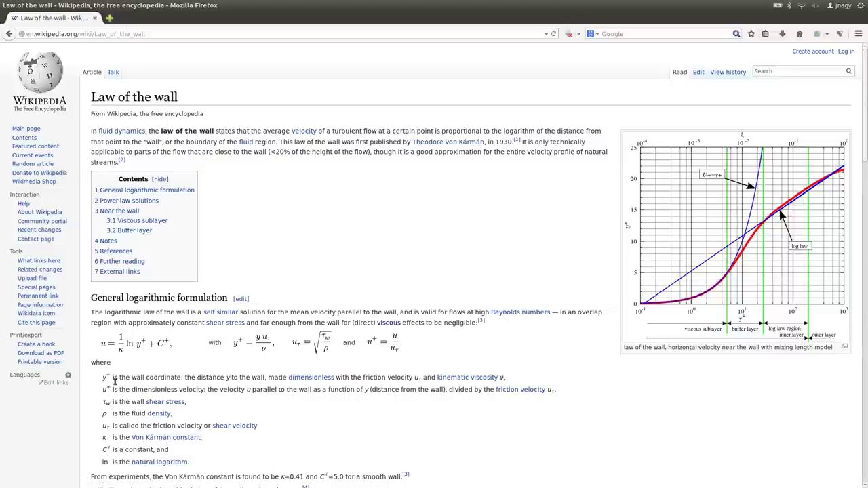
pyautogui.moveTo(133, 380); pyautogui.dragTo(181, 379)
pyautogui.click(256, 378)
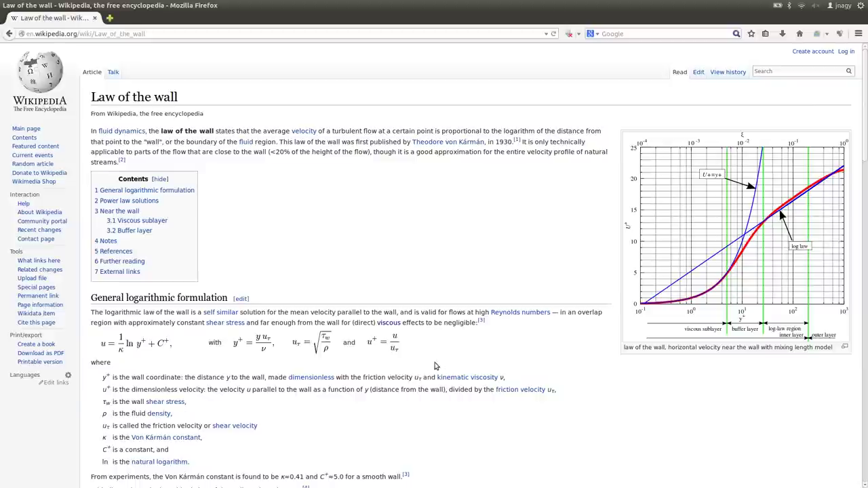
pyautogui.click(708, 178)
pyautogui.scroll(-10, 536, 278)
pyautogui.scroll(-8, 448, 305)
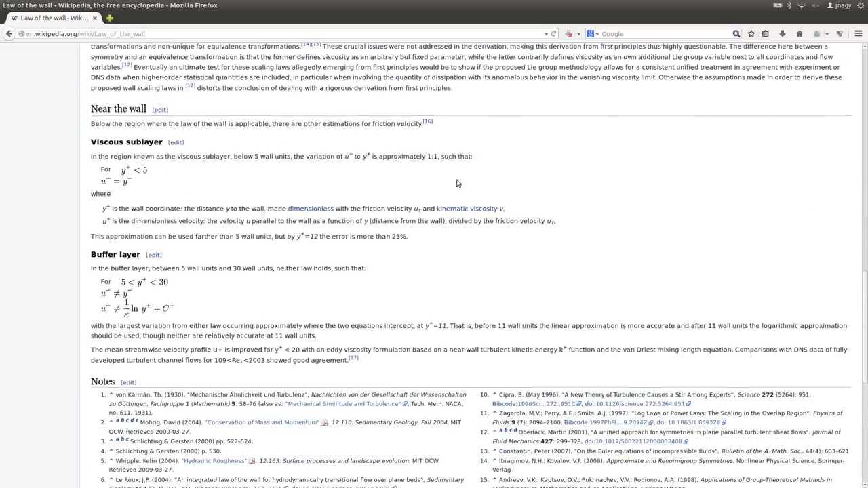
pyautogui.scroll(10, 606, 194)
pyautogui.scroll(5, 652, 194)
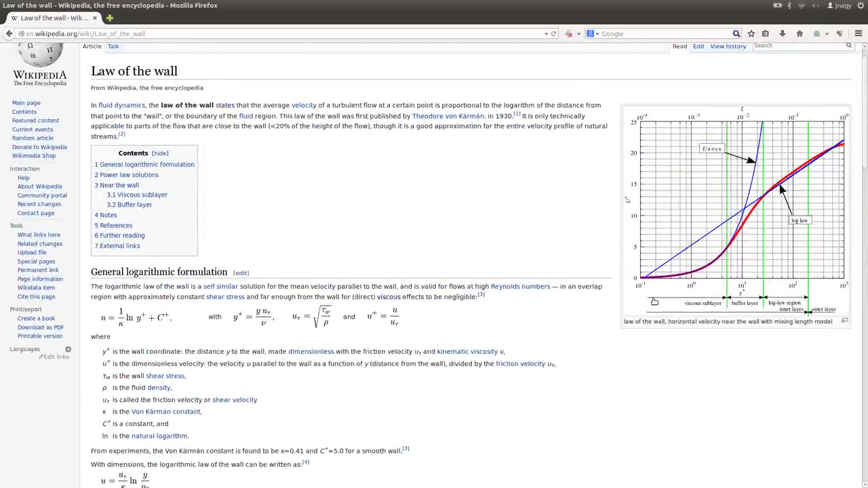
# Read the Viscous sublayer and Buffer layer sections and compare their y+ ranges with the velocity profile chart
pyautogui.scroll(-12, 396, 345)
pyautogui.scroll(-6, 333, 340)
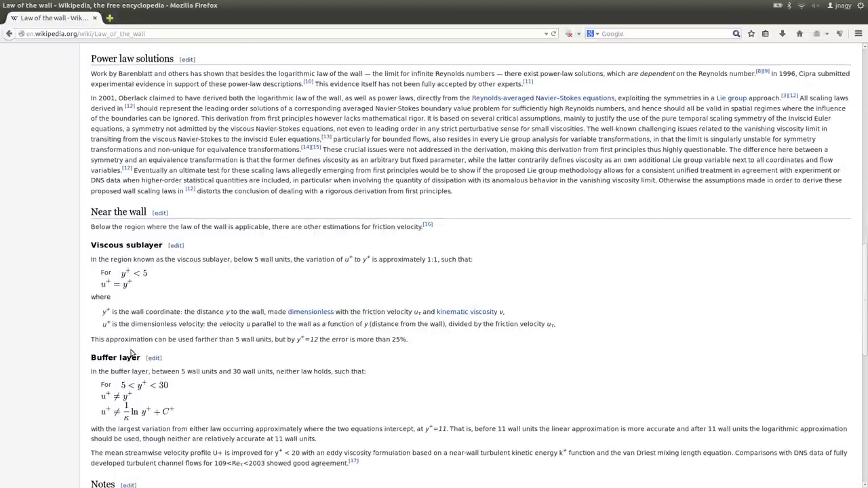
pyautogui.scroll(-2, 136, 353)
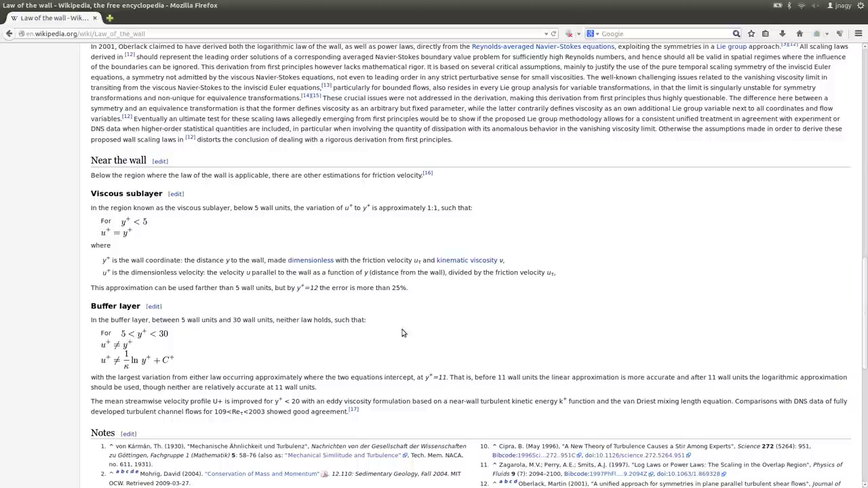
pyautogui.scroll(15, 414, 322)
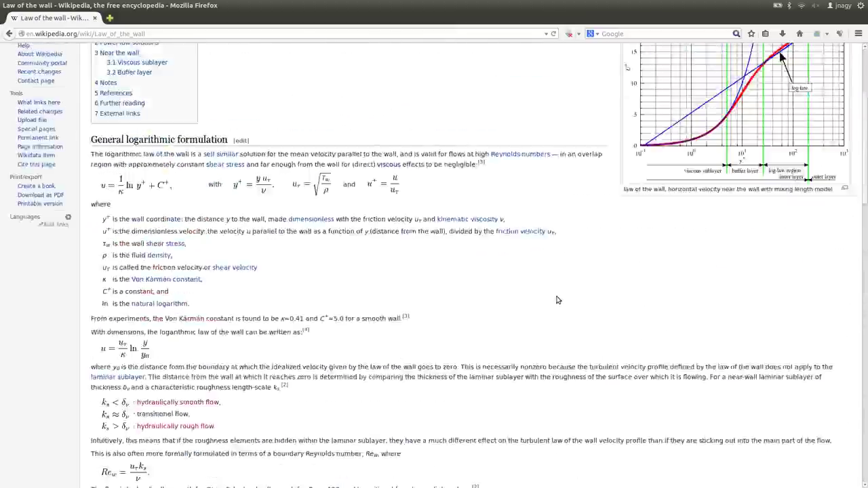
pyautogui.scroll(4, 556, 300)
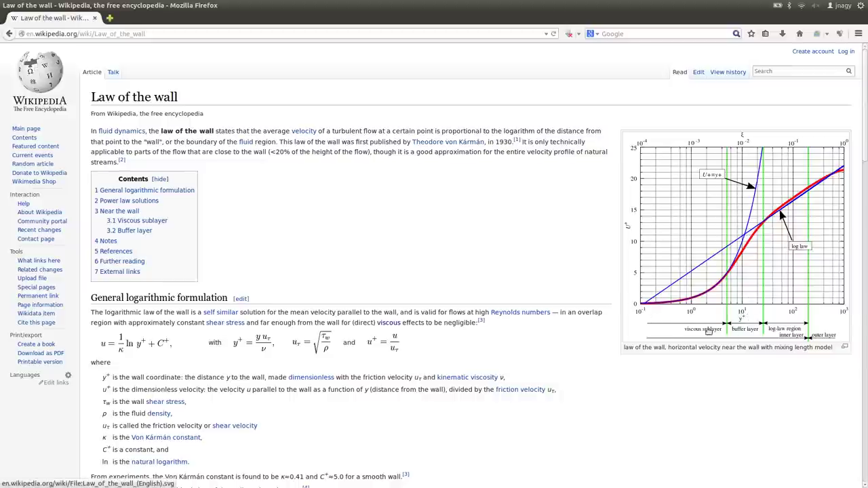
pyautogui.scroll(-5, 751, 306)
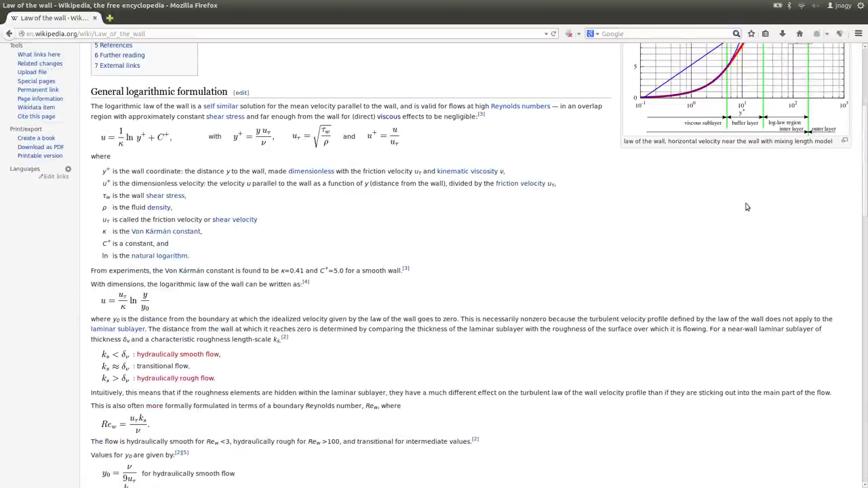
pyautogui.scroll(-20, 638, 250)
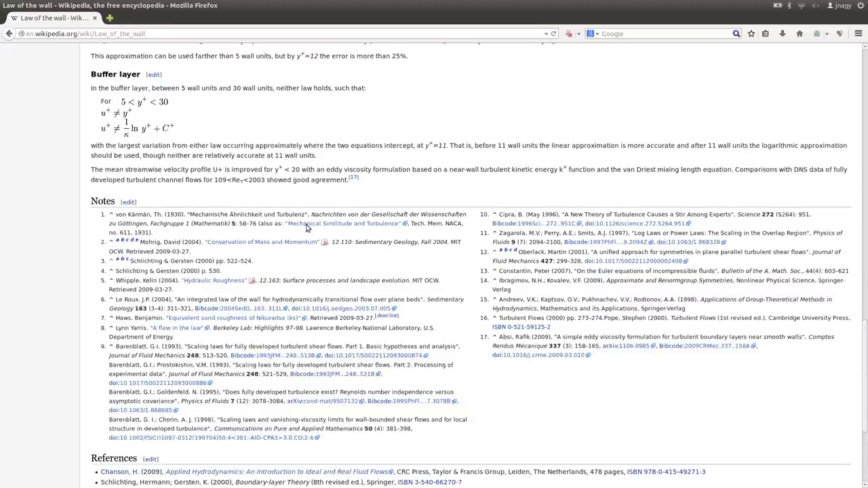
pyautogui.scroll(5, 308, 227)
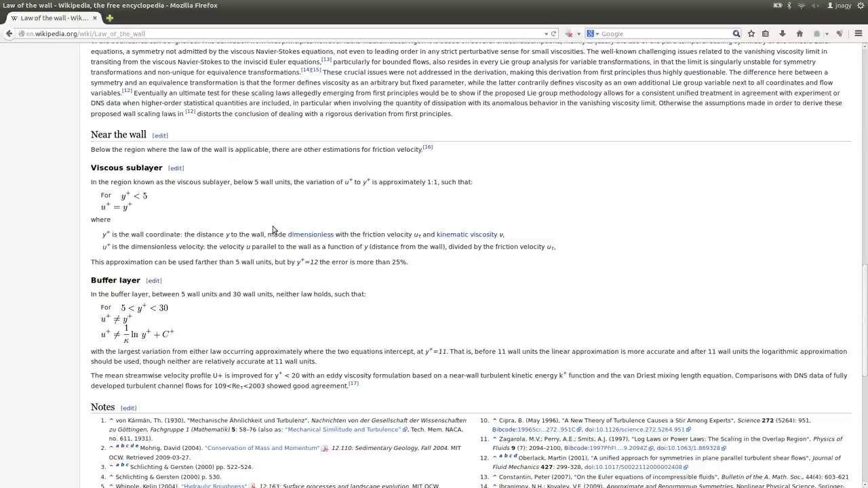
# Return to the k file in the terminal and check the upperWall wall function type and the inlet value
pyautogui.hotkey('ctrl', 'alt', 'Up')
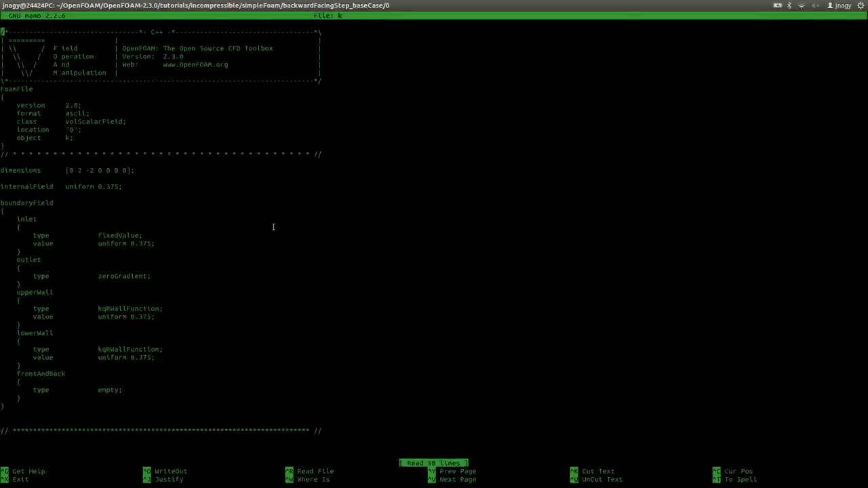
pyautogui.tripleClick(129, 309)
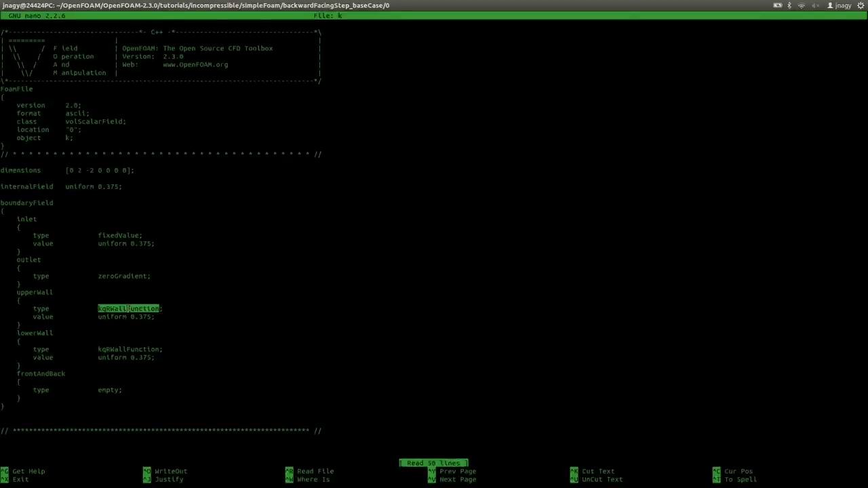
pyautogui.doubleClick(143, 244)
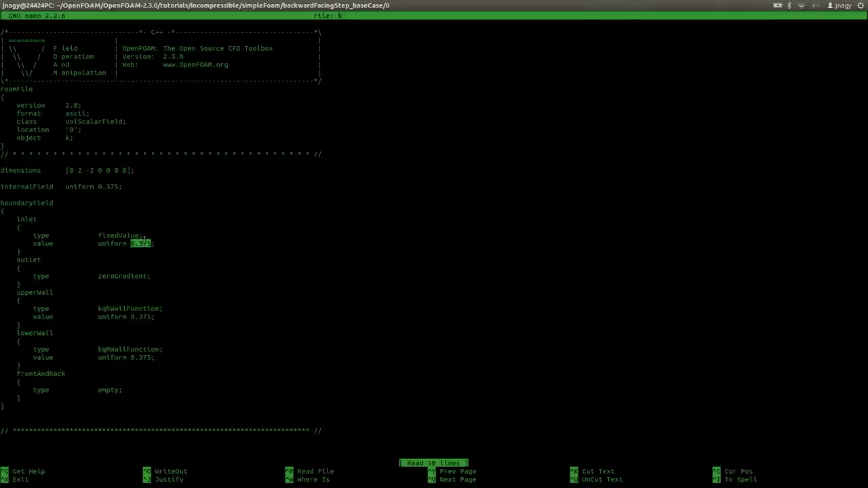
# Using the k formula on the inlet boundary condition slide, calculate the turbulent kinetic energy in LibreOffice Calc cell A8 as =1.5*(A5*0.05)^2
pyautogui.hotkey('ctrl', 'alt', 'Right')
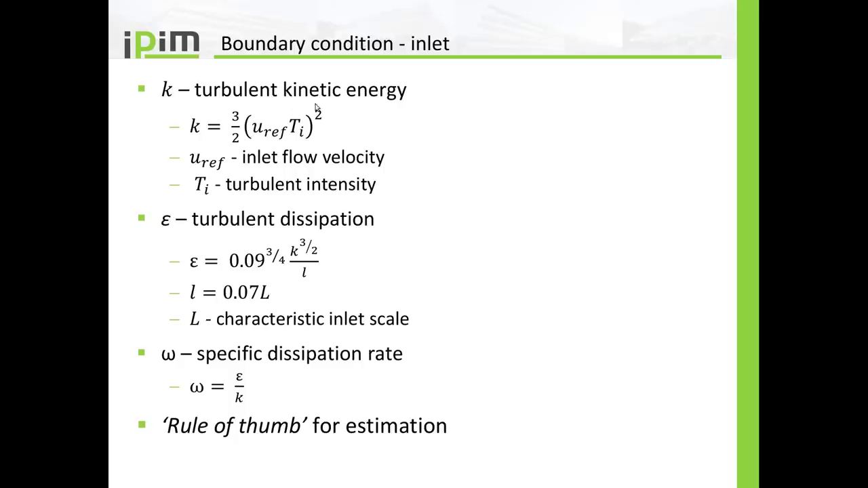
pyautogui.hotkey('alt', 'Tab')
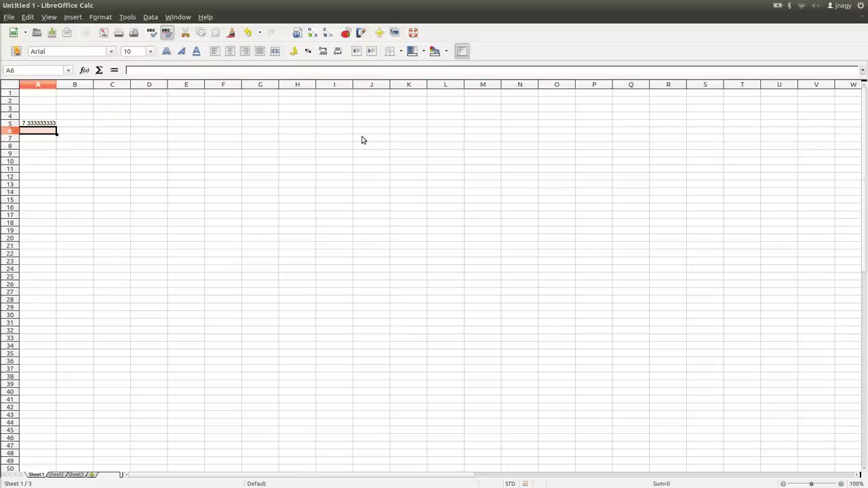
pyautogui.press('Down')
pyautogui.press('Down')
pyautogui.write('=')
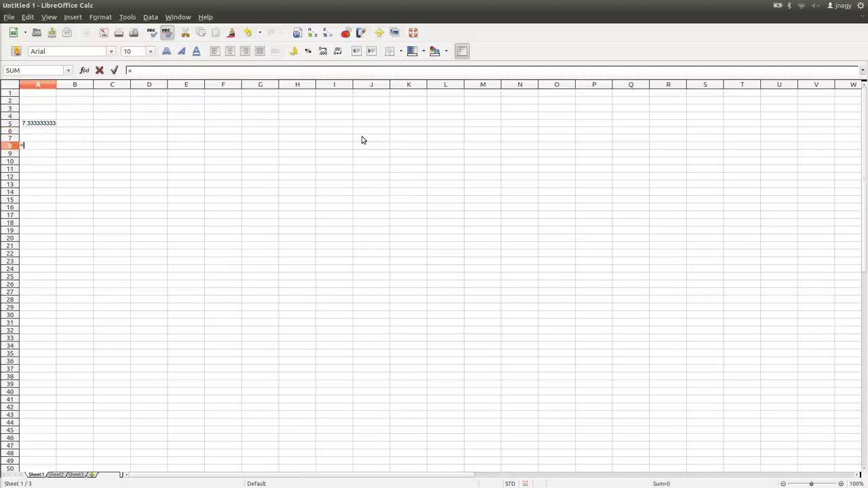
pyautogui.hotkey('alt', 'Tab')
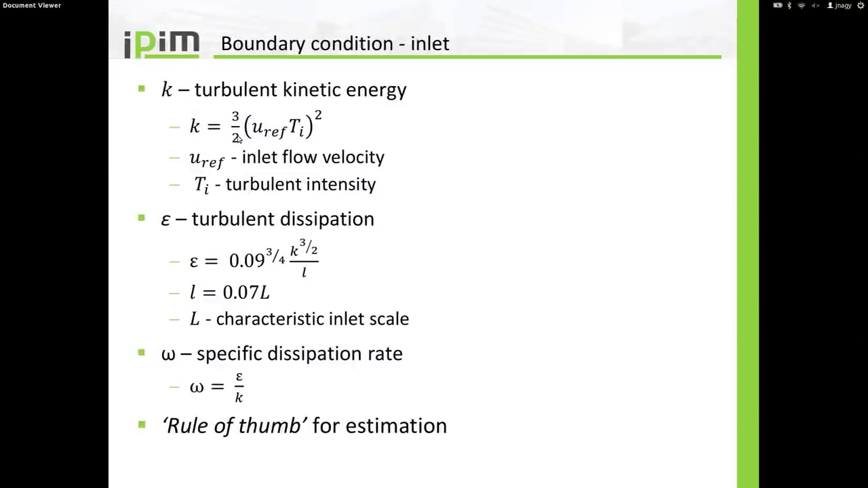
pyautogui.press('F5')
pyautogui.hotkey('alt', 'Tab')
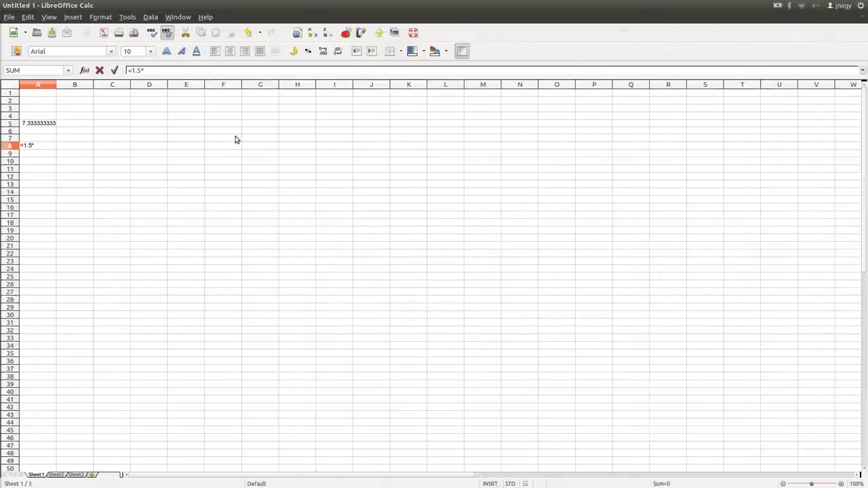
pyautogui.hotkey('alt', 'Tab')
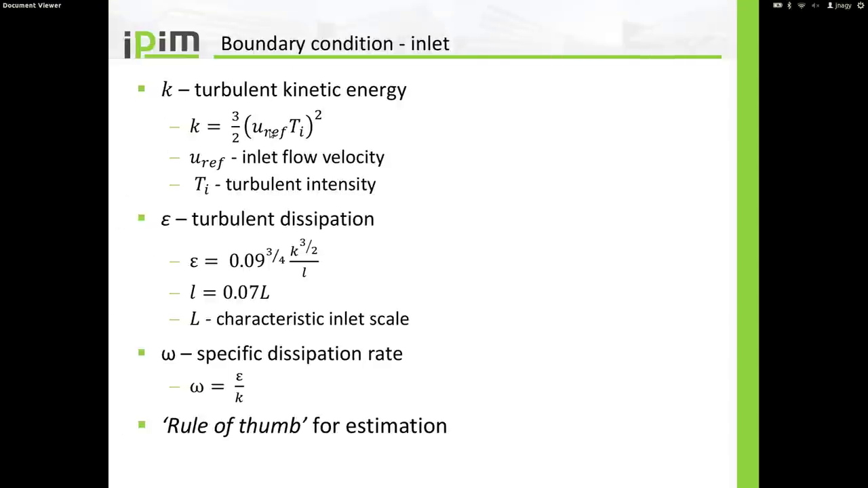
pyautogui.press('F5')
pyautogui.hotkey('alt', 'Tab')
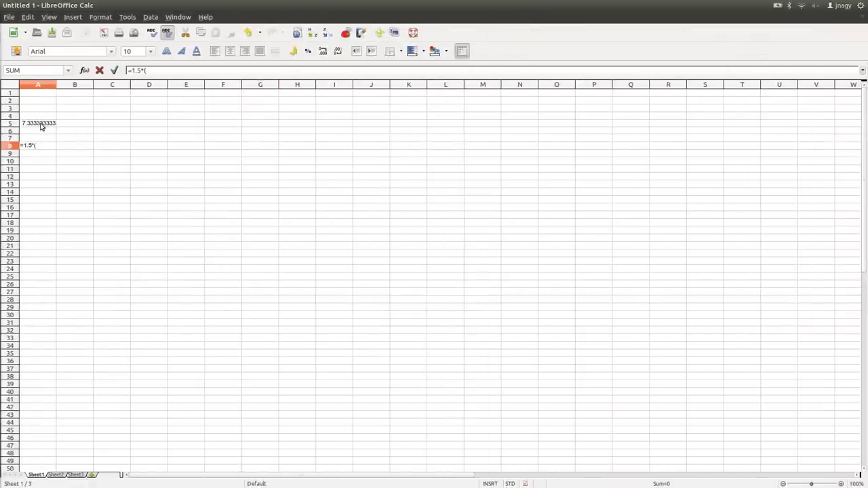
pyautogui.click(39, 123)
pyautogui.write('*')
pyautogui.write('0.05)^2')
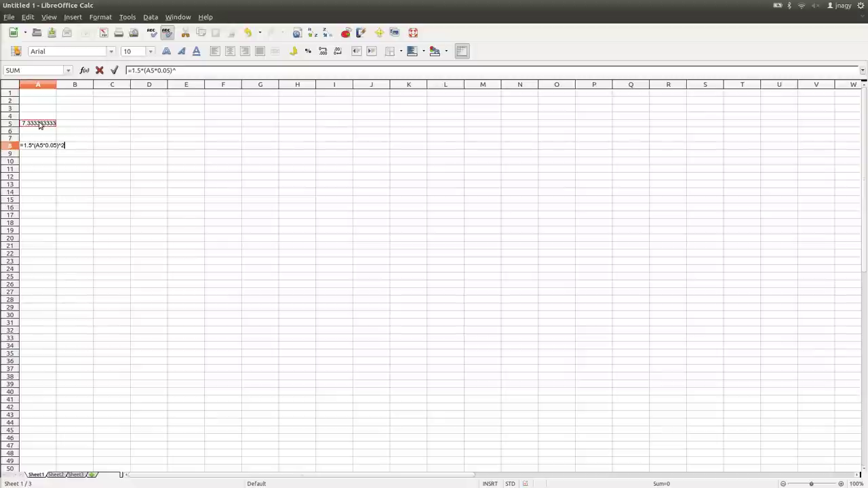
pyautogui.press('Return')
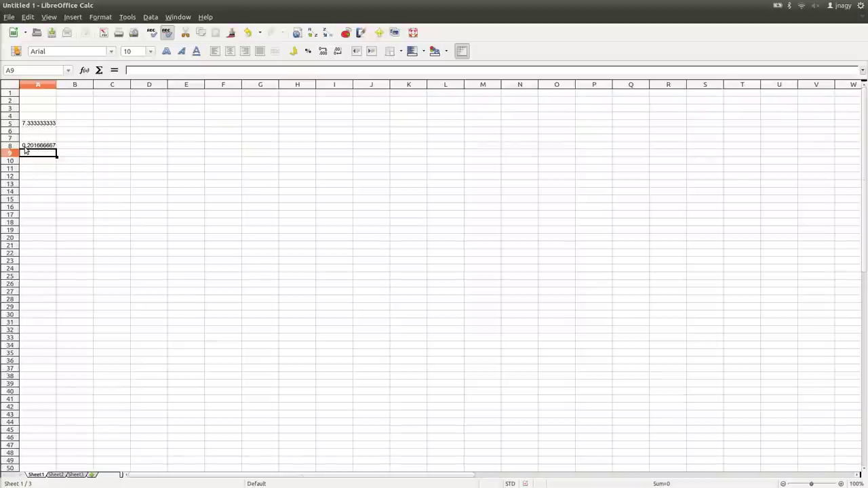
# Return to the k file in the terminal and set the inlet value to uniform 0.2
pyautogui.hotkey('alt', 'Tab')
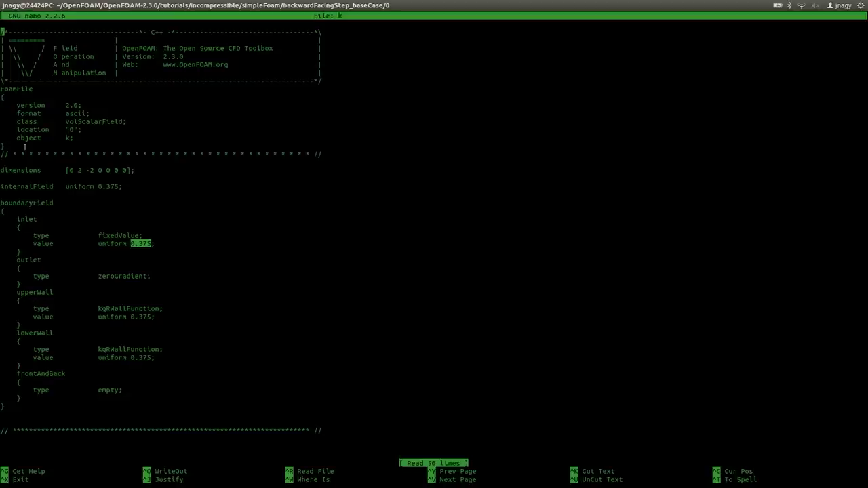
pyautogui.press('Down')
pyautogui.press('Down')
pyautogui.press('Down')
pyautogui.press('Down')
pyautogui.press('Down')
pyautogui.press('Down')
pyautogui.press('Down')
pyautogui.press('Down')
pyautogui.press('Down')
pyautogui.press('Down')
pyautogui.press('Down')
pyautogui.press('Down')
pyautogui.press('Down')
pyautogui.press('Down')
pyautogui.press('Down')
pyautogui.press('Down')
pyautogui.press('Down')
pyautogui.press('Down')
pyautogui.press('Down')
pyautogui.press('Down')
pyautogui.press('Up')
pyautogui.press('Up')
pyautogui.press('End')
pyautogui.press('Left')
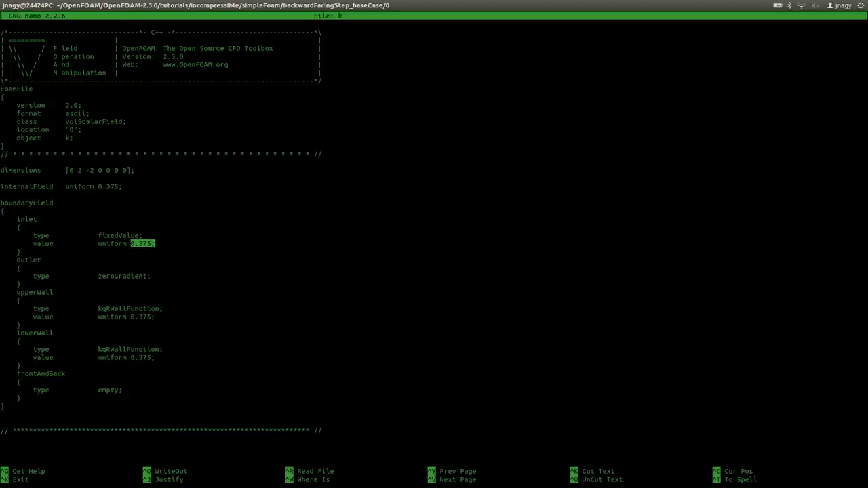
pyautogui.press('BackSpace')
pyautogui.press('BackSpace')
pyautogui.press('BackSpace')
pyautogui.write('2')
# Set the internalField of the k file to uniform 0.2
pyautogui.press('Up')
pyautogui.press('Up')
pyautogui.press('Up')
pyautogui.press('Up')
pyautogui.press('Up')
pyautogui.press('Up')
pyautogui.press('Up')
pyautogui.press('Left')
pyautogui.press('BackSpace')
pyautogui.press('BackSpace')
pyautogui.press('BackSpace')
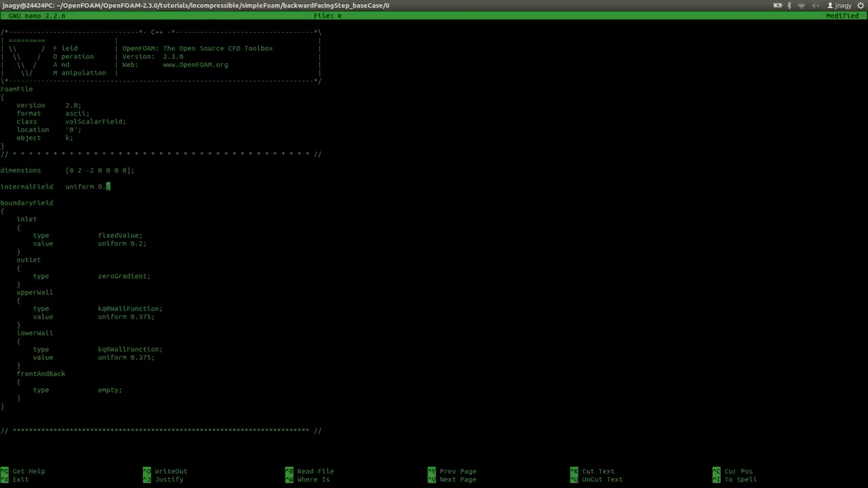
pyautogui.write('2')
# Set the upperWall value in the k file to uniform 0.2
pyautogui.press('Down')
pyautogui.click(112, 317)
pyautogui.press('Right')
pyautogui.press('Right')
pyautogui.press('Right')
pyautogui.press('Right')
pyautogui.press('Right')
pyautogui.press('Right')
pyautogui.press('Right')
pyautogui.press('Right')
pyautogui.press('Right')
pyautogui.press('Right')
pyautogui.press('BackSpace')
pyautogui.press('BackSpace')
pyautogui.press('BackSpace')
pyautogui.write('2')
# Set the lowerWall value in the k file to uniform 0.2
pyautogui.press('Down')
pyautogui.press('Down')
pyautogui.press('Down')
pyautogui.press('Down')
pyautogui.press('Down')
pyautogui.press('Right')
pyautogui.press('Right')
pyautogui.press('BackSpace')
pyautogui.press('BackSpace')
pyautogui.press('BackSpace')
pyautogui.write('2')
# Save the k file under its existing name and exit nano
pyautogui.hotkey('ctrl', 'o')
pyautogui.press('Return')
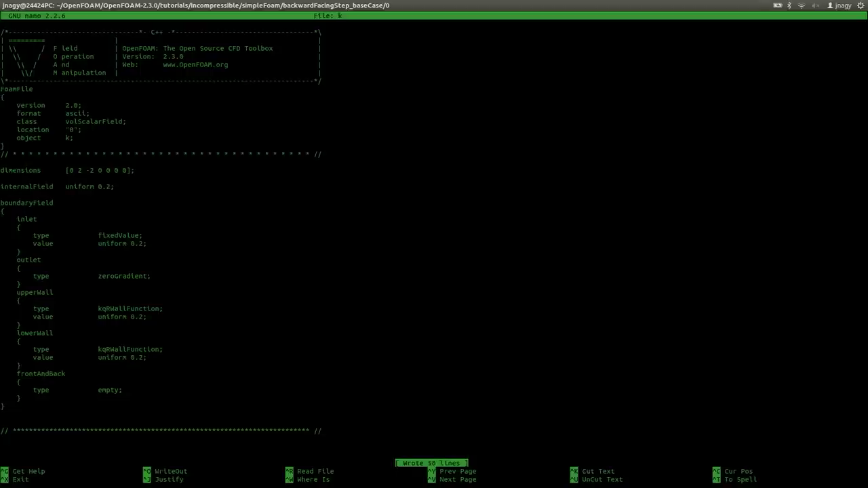
pyautogui.hotkey('ctrl', 'o')
pyautogui.press('Return')
pyautogui.hotkey('ctrl', 'x')
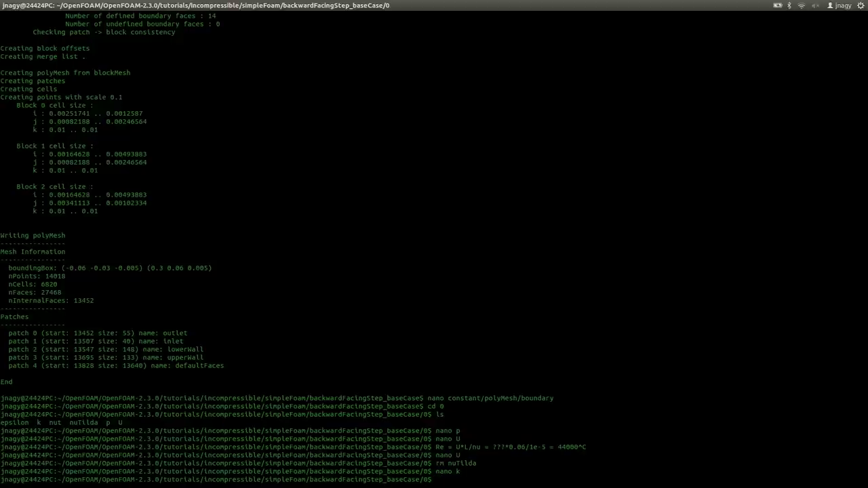
# Open the epsilon file in nano and check the inlet, outlet and upperWall boundary types
pyautogui.write('nano epsilon')
pyautogui.press('Return')
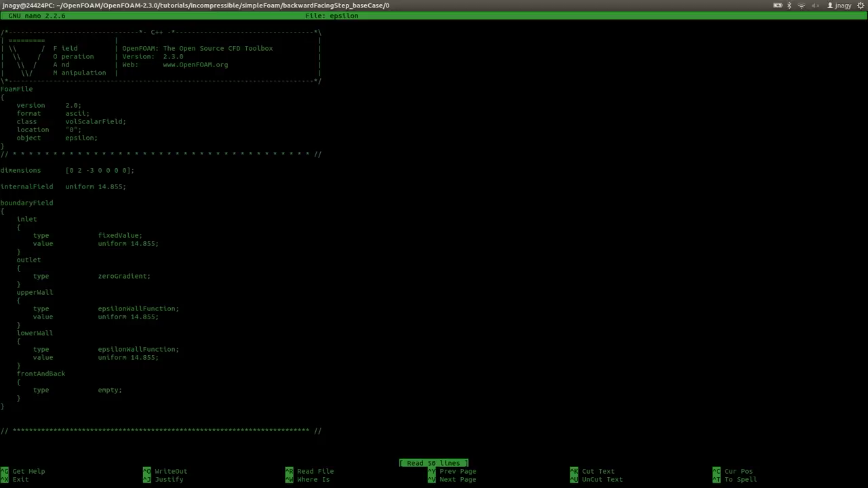
pyautogui.doubleClick(125, 236)
pyautogui.doubleClick(128, 277)
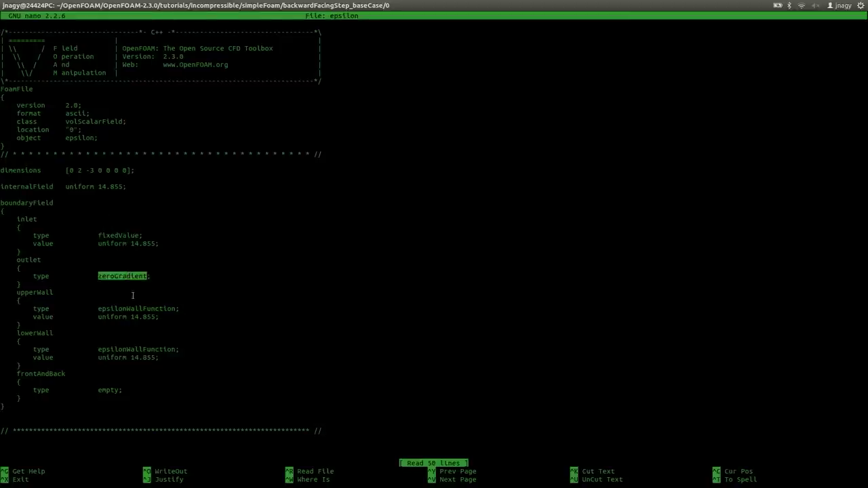
pyautogui.doubleClick(139, 309)
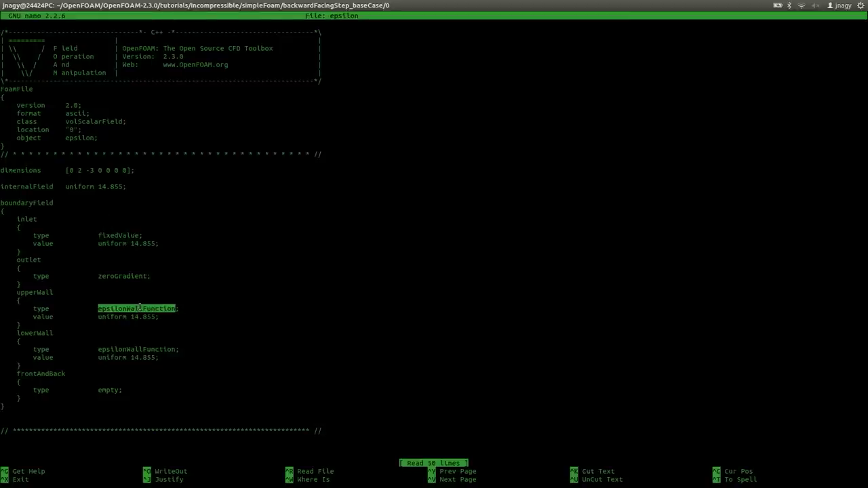
# Using the ε formula on the inlet boundary condition slide, begin the dissipation formula in LibreOffice Calc cell A12 with =0.09^0.75*(A8^1.5
pyautogui.hotkey('alt', 'Tab')
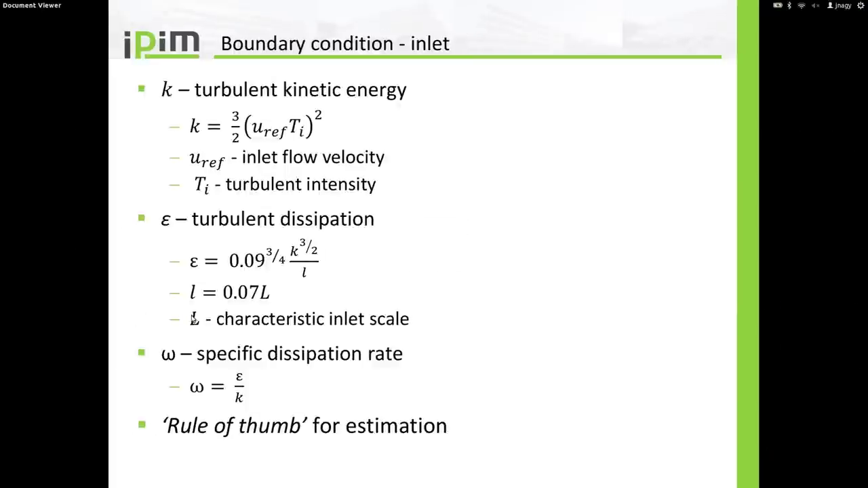
pyautogui.press('F5')
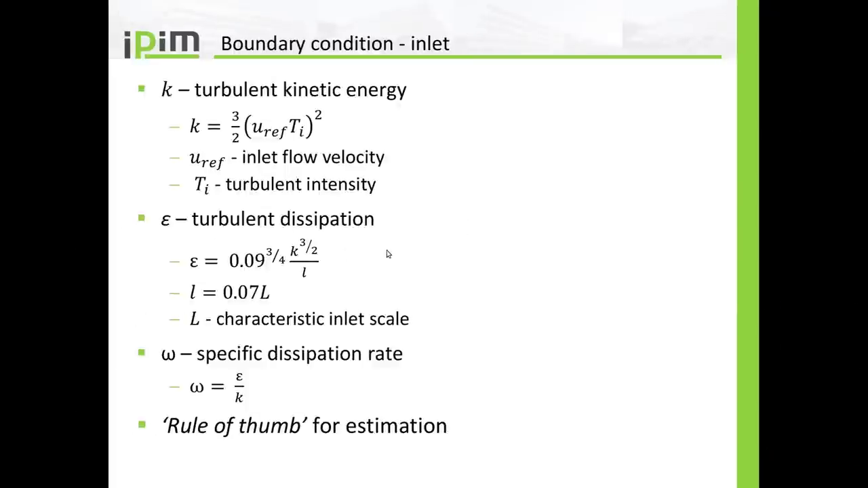
pyautogui.hotkey('alt', 'Tab')
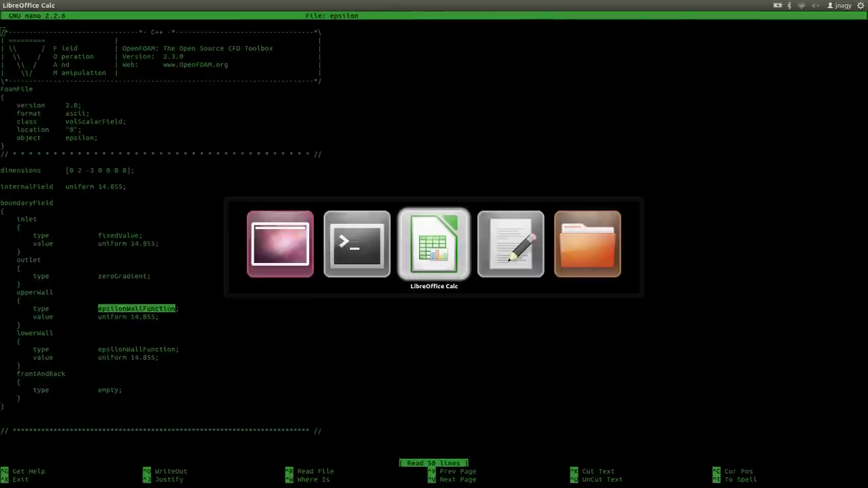
pyautogui.press('Down')
pyautogui.press('Down')
pyautogui.press('Down')
pyautogui.write('=')
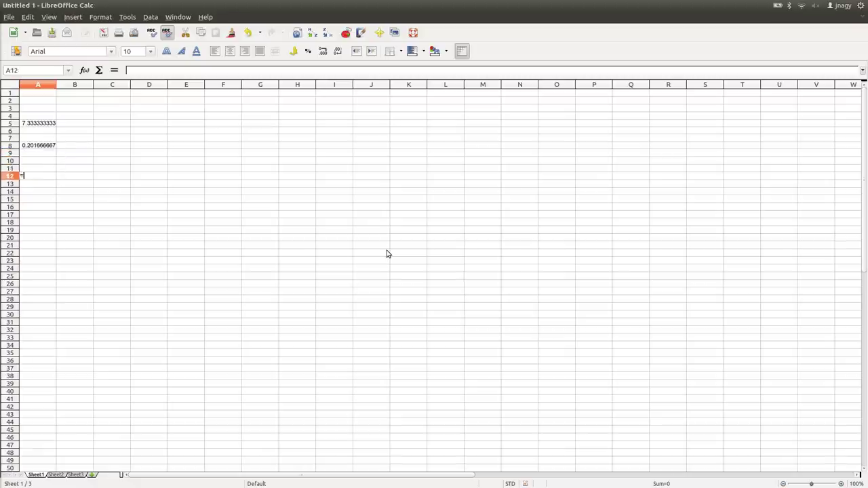
pyautogui.write('0.09')
pyautogui.hotkey('alt', 'Tab')
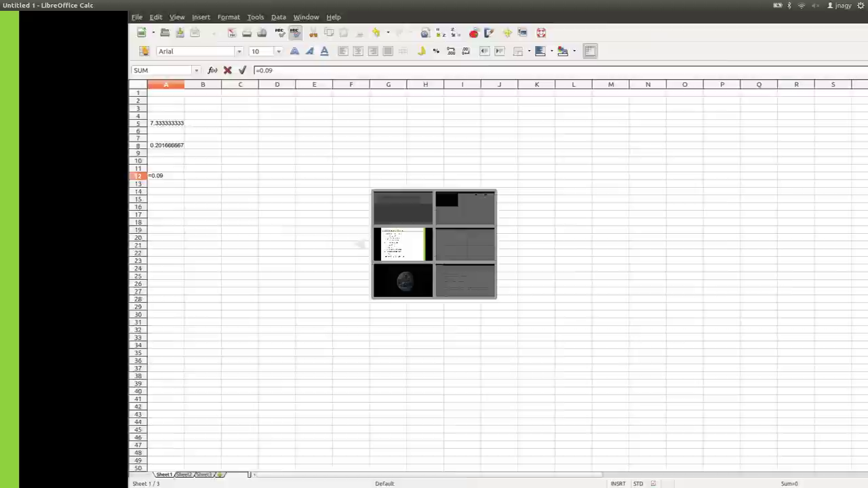
pyautogui.hotkey('alt', 'Tab')
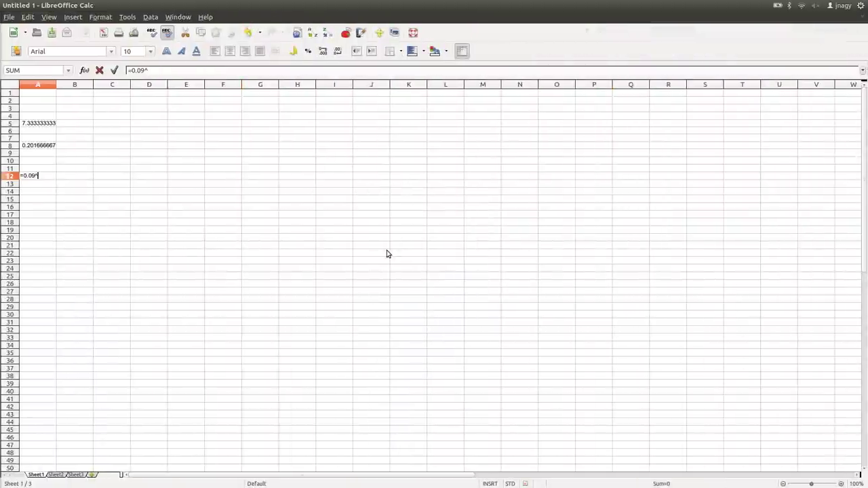
pyautogui.write('^0.75*(')
pyautogui.hotkey('alt', 'Tab')
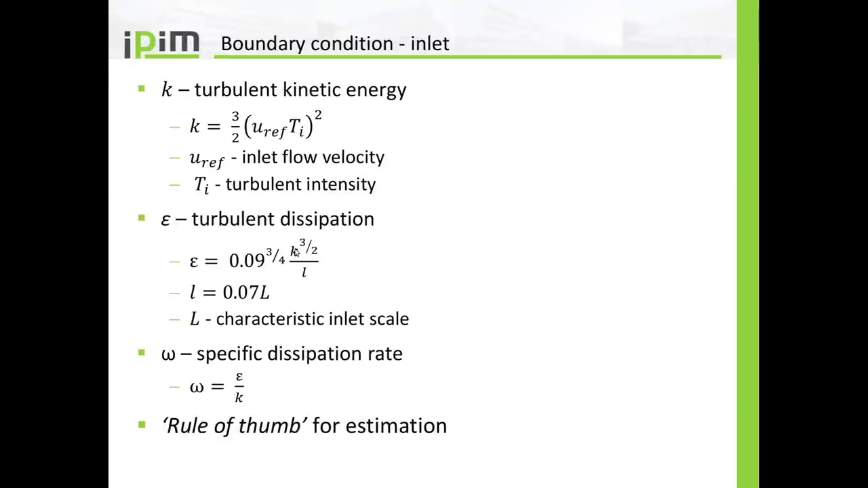
pyautogui.hotkey('alt', 'Tab')
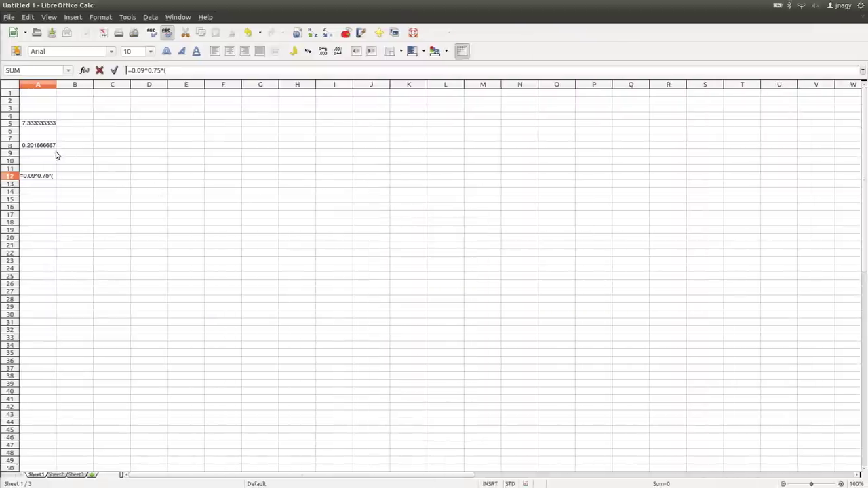
pyautogui.click(43, 147)
pyautogui.write('^1.5')
# Complete the A12 dissipation formula with the length scale divisor /(0.07*0.06)), taking the 0.06 m inlet height from the Geometry slide
pyautogui.hotkey('alt', 'Tab')
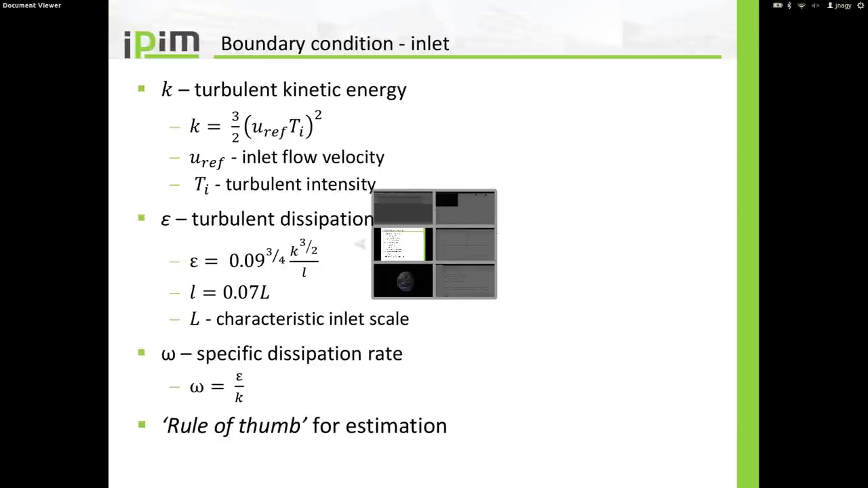
pyautogui.hotkey('alt', 'Tab')
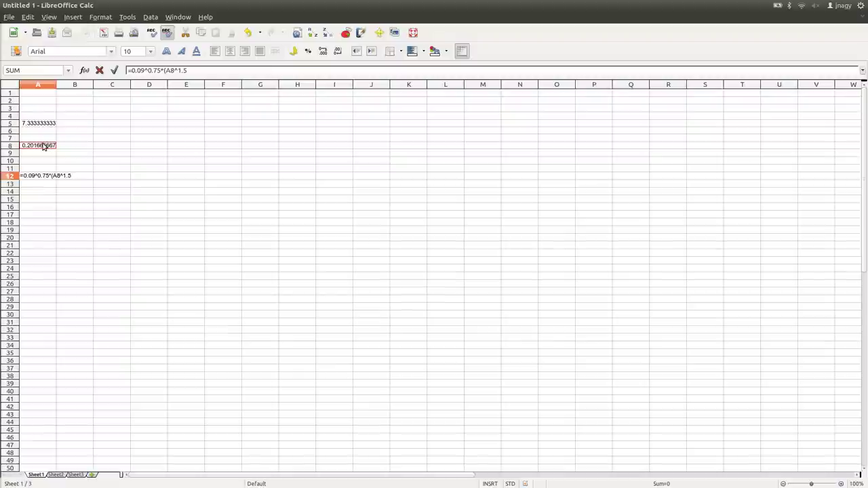
pyautogui.write('/(0.07*')
pyautogui.hotkey('alt', 'Tab')
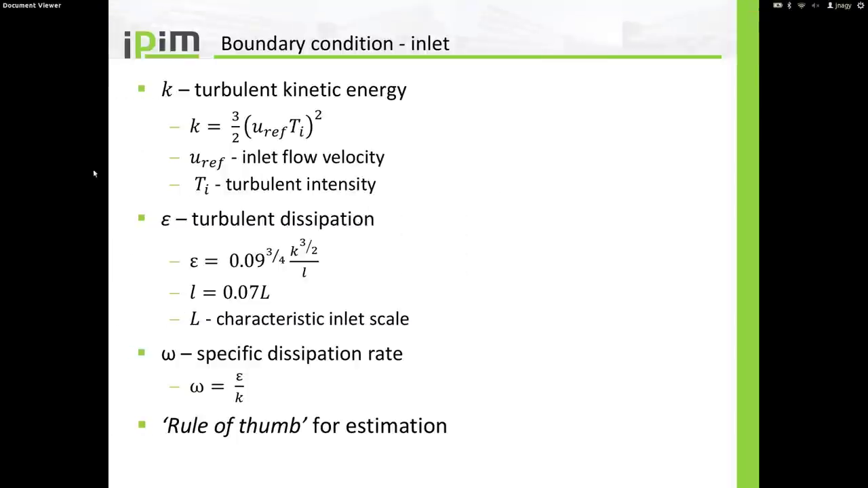
pyautogui.press('pageup')
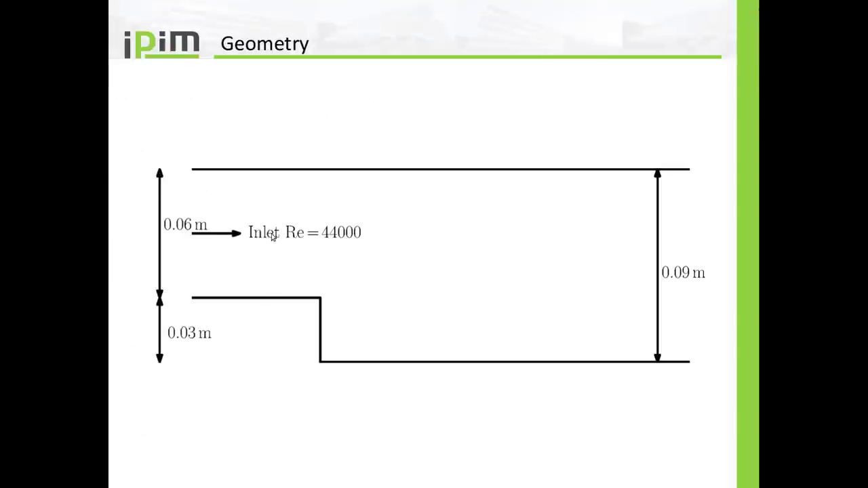
pyautogui.hotkey('alt', 'Tab')
pyautogui.write('*0.06')
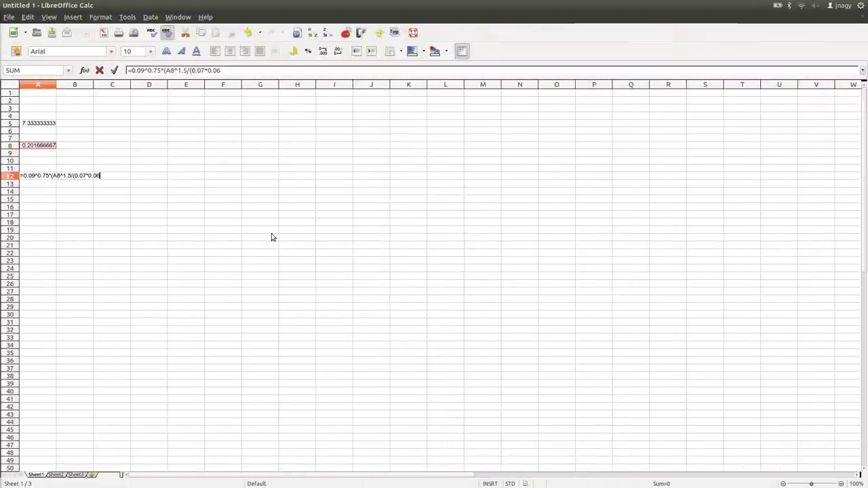
pyautogui.write('))')
pyautogui.press('Return')
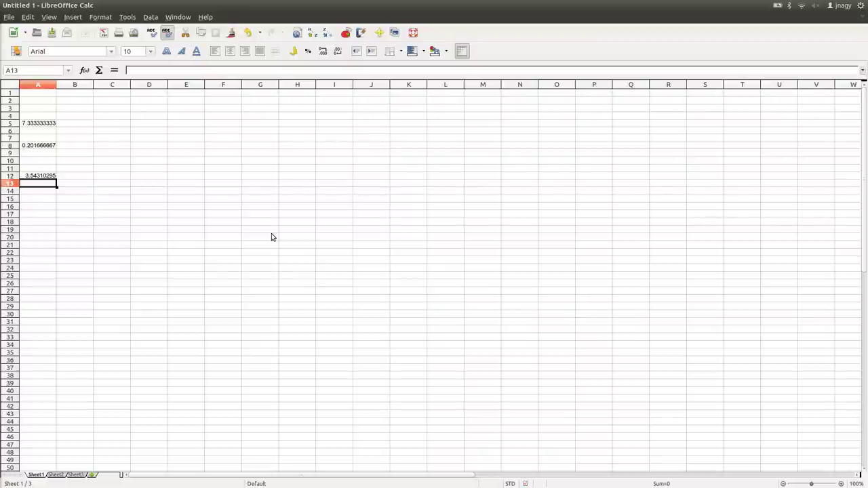
# Return to the epsilon file in the terminal and set internalField to uniform 3.5
pyautogui.hotkey('alt', 'Tab')
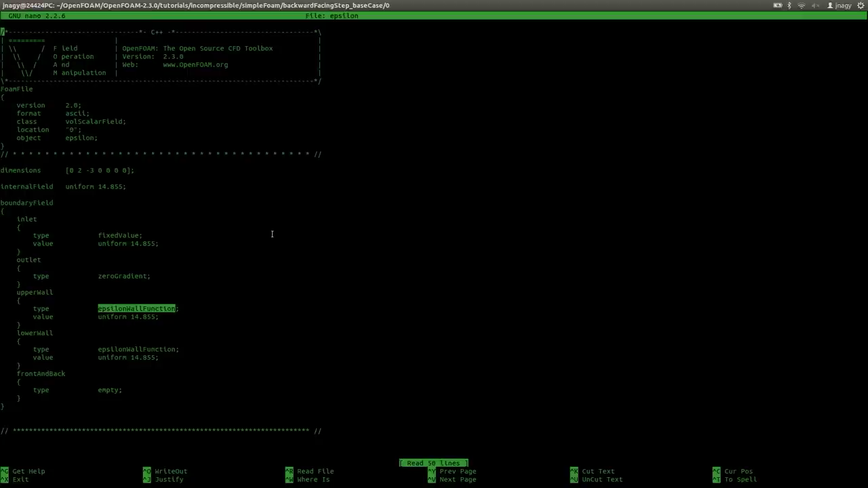
pyautogui.press('Down')
pyautogui.press('Down')
pyautogui.press('Down')
pyautogui.press('Down')
pyautogui.press('Down')
pyautogui.press('Down')
pyautogui.press('Down')
pyautogui.press('Down')
pyautogui.press('Down')
pyautogui.press('Down')
pyautogui.press('Down')
pyautogui.press('Down')
pyautogui.press('Down')
pyautogui.press('Down')
pyautogui.press('Down')
pyautogui.press('Down')
pyautogui.press('Down')
pyautogui.press('Down')
pyautogui.press('Down')
pyautogui.press('Down')
pyautogui.press('Up')
pyautogui.press('End')
pyautogui.press('Left')
pyautogui.press('BackSpace')
pyautogui.press('BackSpace')
pyautogui.press('BackSpace')
pyautogui.press('BackSpace')
pyautogui.press('BackSpace')
pyautogui.press('BackSpace')
pyautogui.write('3.5')
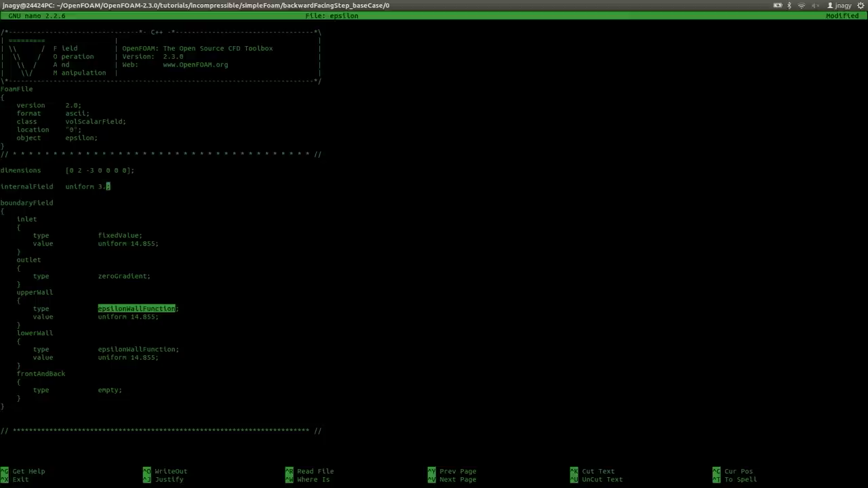
# Recheck the calculated dissipation value in the other window and set internalField in the epsilon file to uniform 3.54
pyautogui.hotkey('alt', 'Tab')
pyautogui.hotkey('alt', 'Tab')
pyautogui.write('4')
# Set the inlet value in the epsilon file to uniform 3.54
pyautogui.press('Down')
pyautogui.press('Down')
pyautogui.press('Down')
pyautogui.press('Down')
pyautogui.press('Down')
pyautogui.press('Down')
pyautogui.press('Down')
pyautogui.press('Down')
pyautogui.press('Down')
pyautogui.press('Down')
pyautogui.press('Up')
pyautogui.press('Up')
pyautogui.press('Up')
pyautogui.press('Right')
pyautogui.press('Right')
pyautogui.press('Right')
pyautogui.press('Delete')
pyautogui.press('Delete')
pyautogui.write('3')
pyautogui.press('Right')
pyautogui.press('Delete')
pyautogui.press('Right')
pyautogui.write('4')
# Set the upperWall value in the epsilon file to uniform 3.54
pyautogui.press('Down')
pyautogui.press('Down')
pyautogui.press('Down')
pyautogui.press('Down')
pyautogui.press('Down')
pyautogui.press('Down')
pyautogui.press('Down')
pyautogui.press('Left')
pyautogui.press('Left')
pyautogui.press('Left')
pyautogui.press('Delete')
pyautogui.press('Delete')
pyautogui.write('3')
pyautogui.press('Right')
pyautogui.press('Right')
pyautogui.write('4')
# Set the lowerWall value to uniform 3.54 and save the epsilon file under the same name
pyautogui.press('Down')
pyautogui.press('Down')
pyautogui.press('Down')
pyautogui.press('Down')
pyautogui.press('Left')
pyautogui.press('Left')
pyautogui.press('BackSpace')
pyautogui.press('BackSpace')
pyautogui.write('3')
pyautogui.press('Right')
pyautogui.press('Right')
pyautogui.write('4')
pyautogui.hotkey('ctrl', 'o')
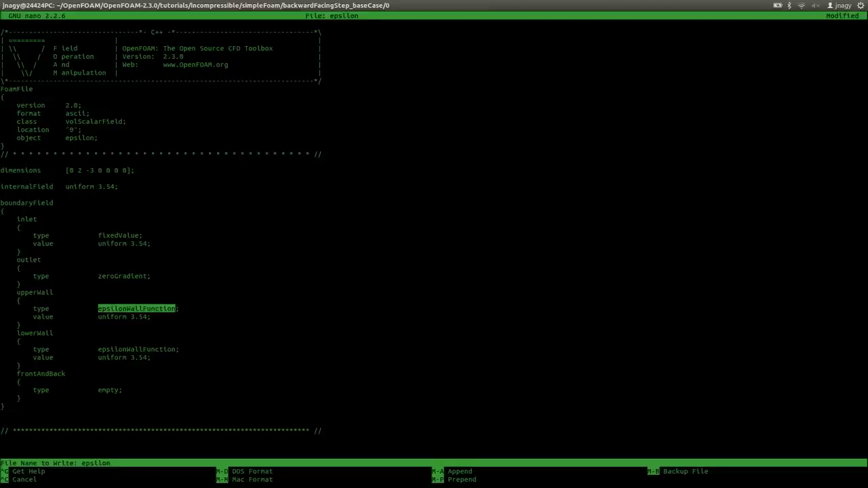
pyautogui.press('Return')
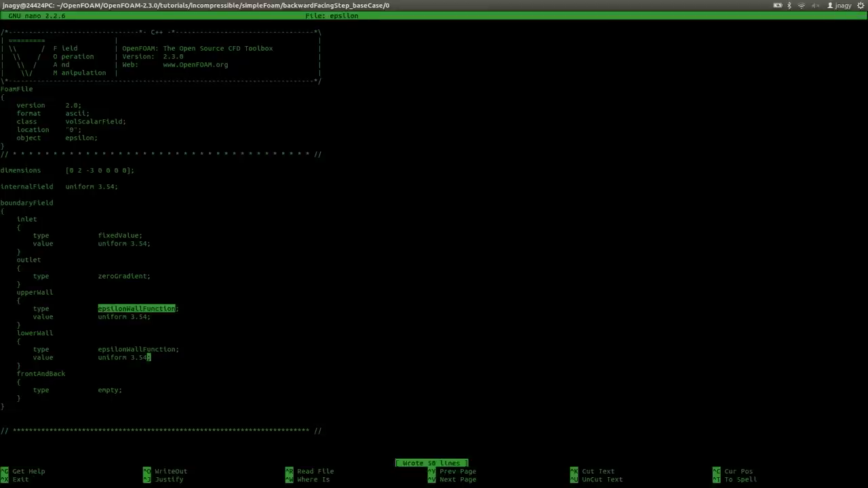
# Review the internalField and inlet values in the epsilon file and close it
pyautogui.moveTo(99, 186); pyautogui.dragTo(115, 186)
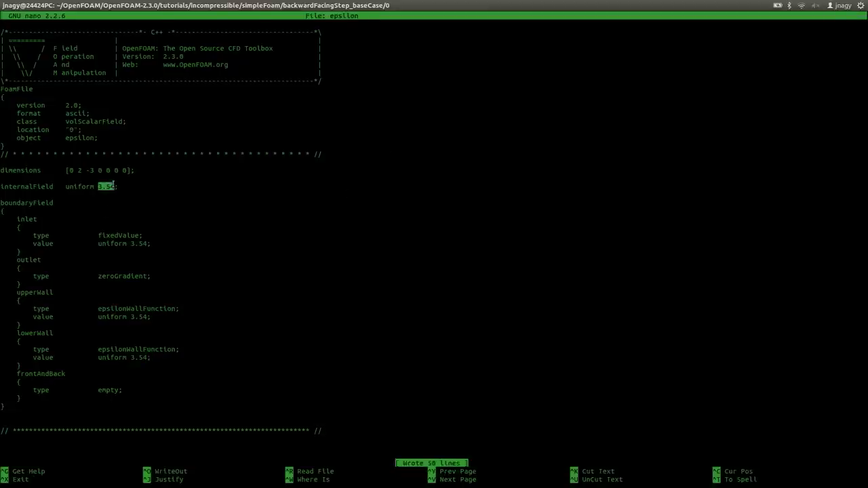
pyautogui.click(141, 243)
pyautogui.doubleClick(141, 243)
pyautogui.click(238, 240)
pyautogui.hotkey('ctrl', 'x')
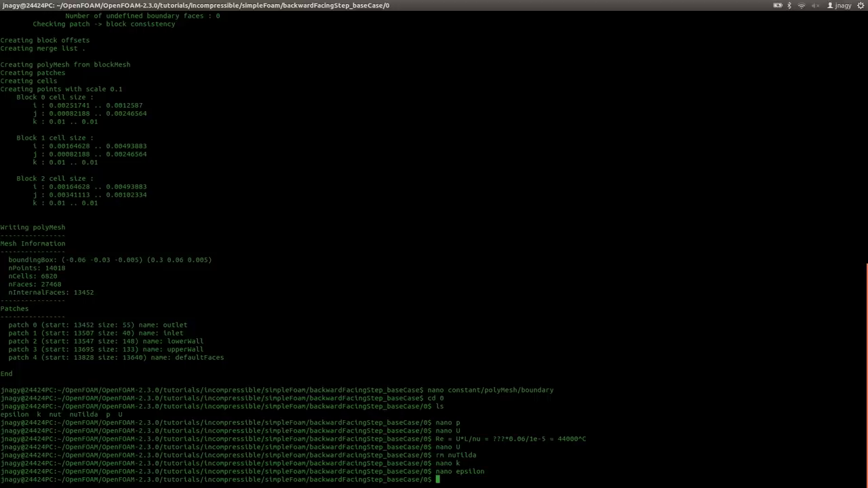
# Open the nut file in nano, check its internalField and its outlet and upperWall types, and close it
pyautogui.write('nano nut')
pyautogui.press('Return')
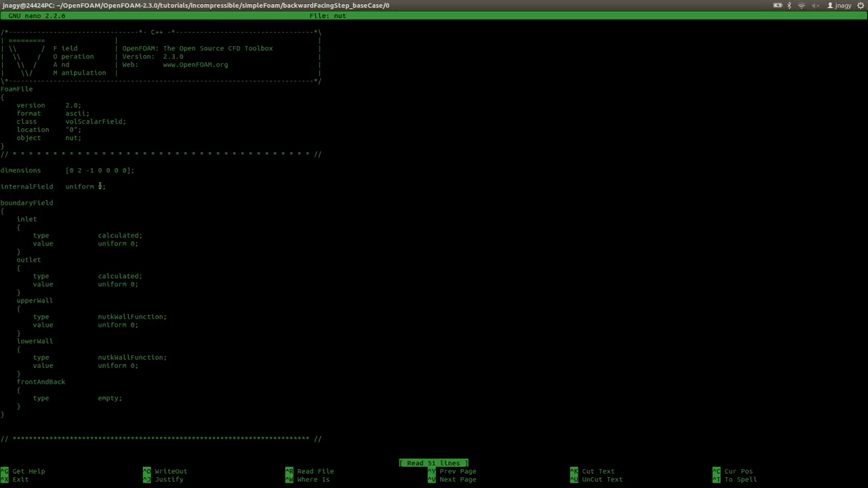
pyautogui.moveTo(99, 186); pyautogui.dragTo(119, 187)
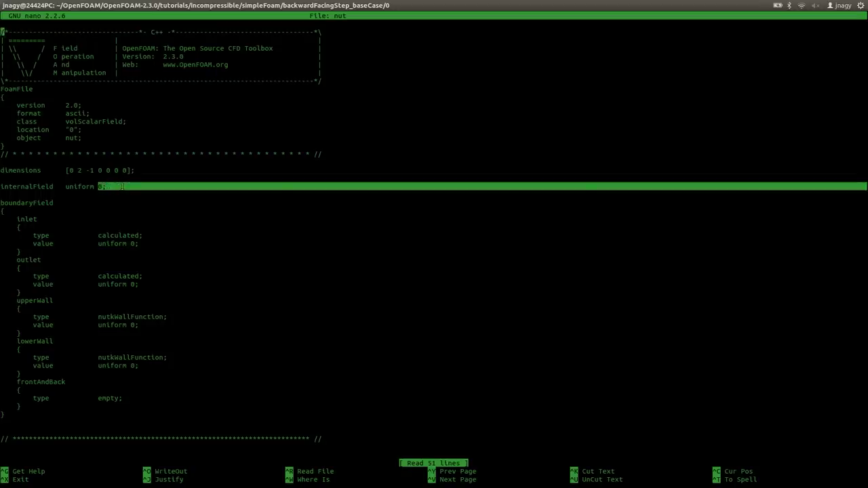
pyautogui.click(122, 187)
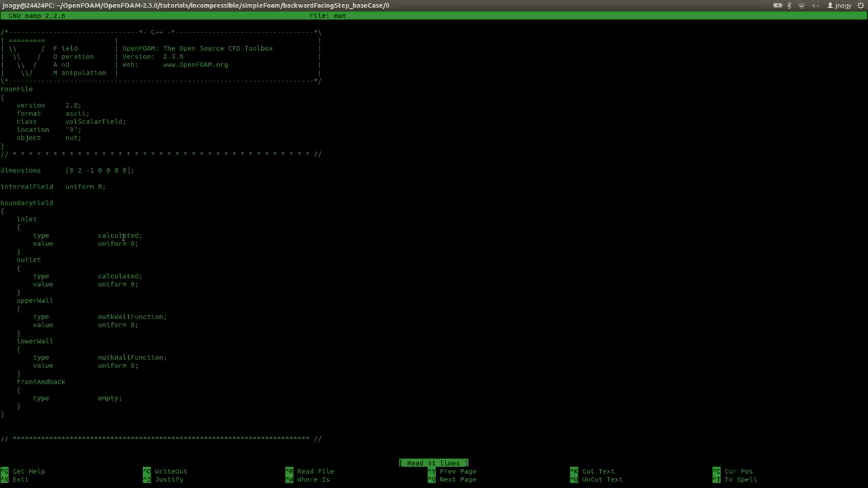
pyautogui.doubleClick(118, 276)
pyautogui.doubleClick(134, 317)
pyautogui.doubleClick(134, 317)
pyautogui.hotkey('ctrl', 'x')
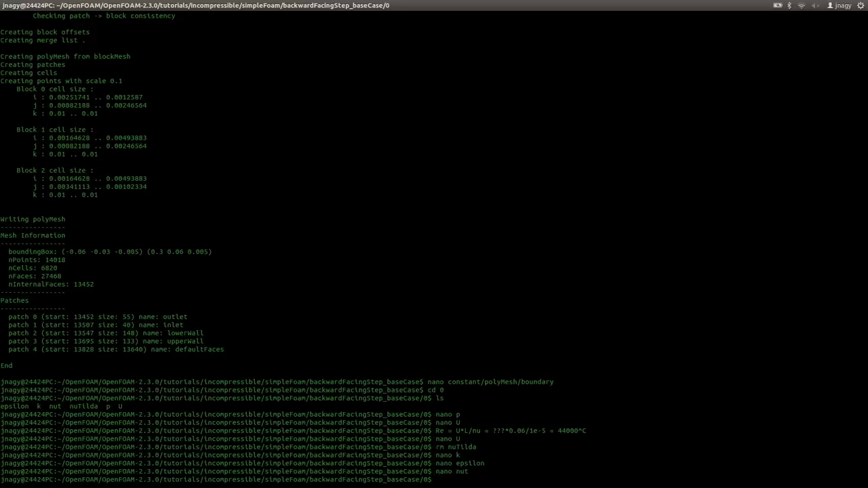
# Go up to the case folder, check the RASModel entry in constant/RASProperties with nano, and close the file
pyautogui.write('cd ..')
pyautogui.press('Return')
pyautogui.write('nano co')
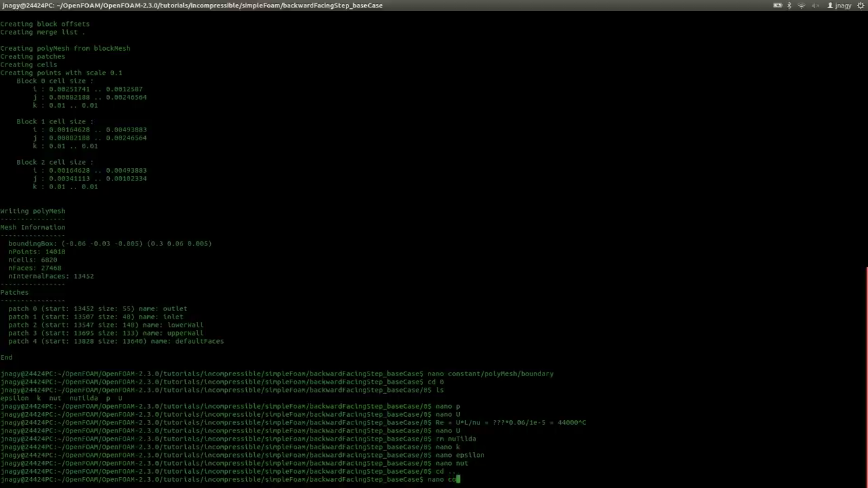
pyautogui.press('Tab')
pyautogui.write('RA')
pyautogui.press('Tab')
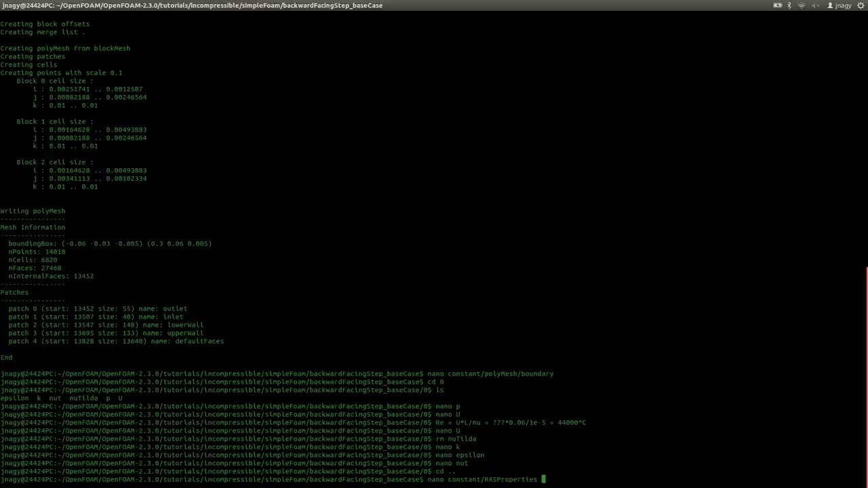
pyautogui.press('Return')
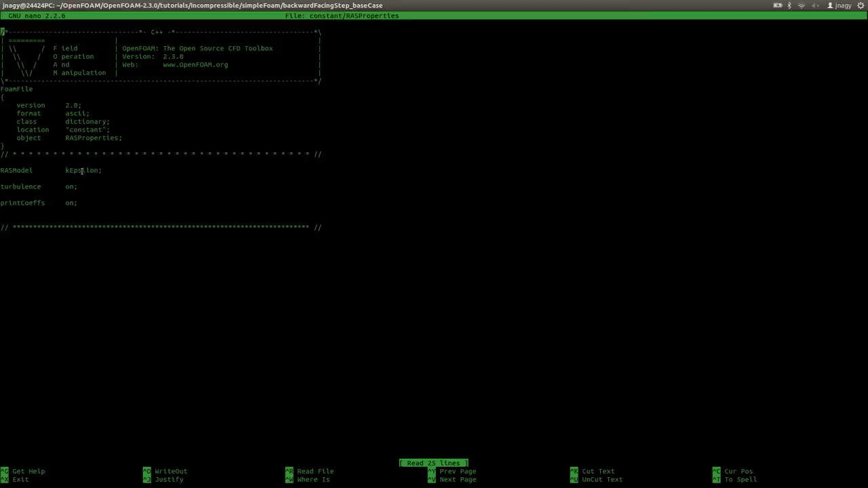
pyautogui.doubleClick(83, 170)
pyautogui.click(83, 172)
pyautogui.hotkey('ctrl', 'x')
# Open constant/transportProperties in nano, check the nu value and the transportModel entry, and close the file
pyautogui.write('nano co')
pyautogui.press('Tab')
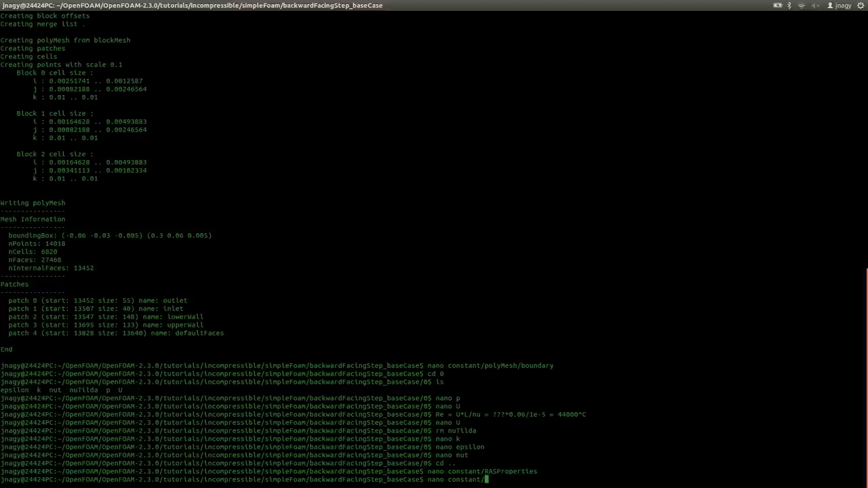
pyautogui.write('tr')
pyautogui.press('Tab')
pyautogui.press('Return')
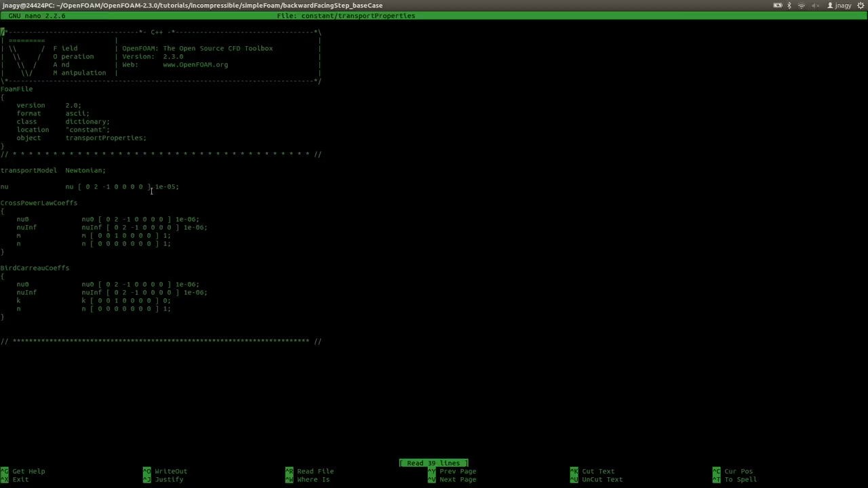
pyautogui.moveTo(156, 187); pyautogui.dragTo(177, 186)
pyautogui.click(85, 178)
pyautogui.doubleClick(101, 175)
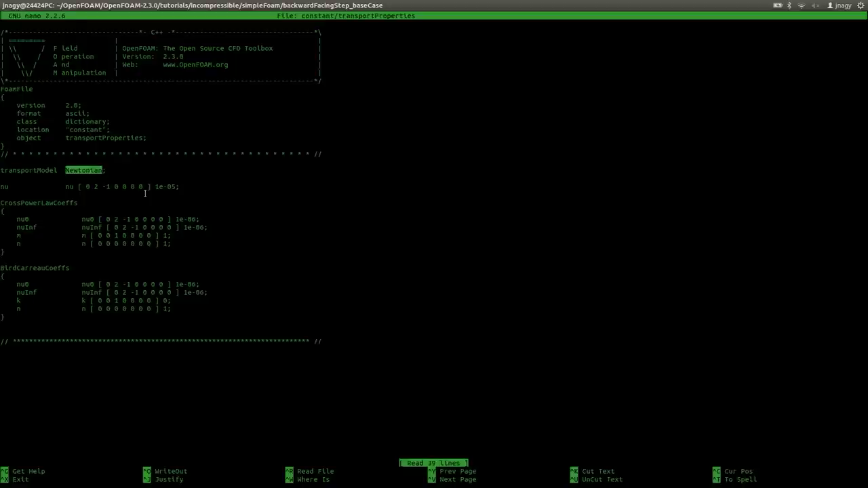
pyautogui.hotkey('ctrl', 'x')
# Change into the system folder and open controlDict in nano
pyautogui.write('cd system/')
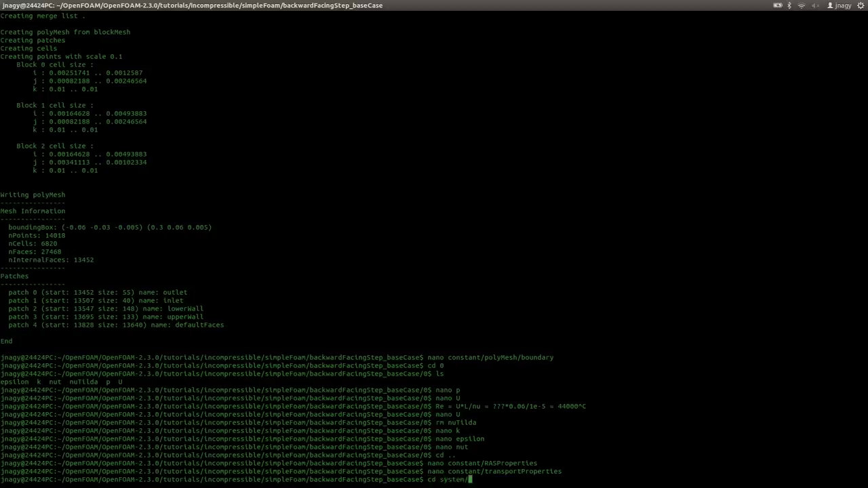
pyautogui.press('Return')
pyautogui.write('nano controlDict')
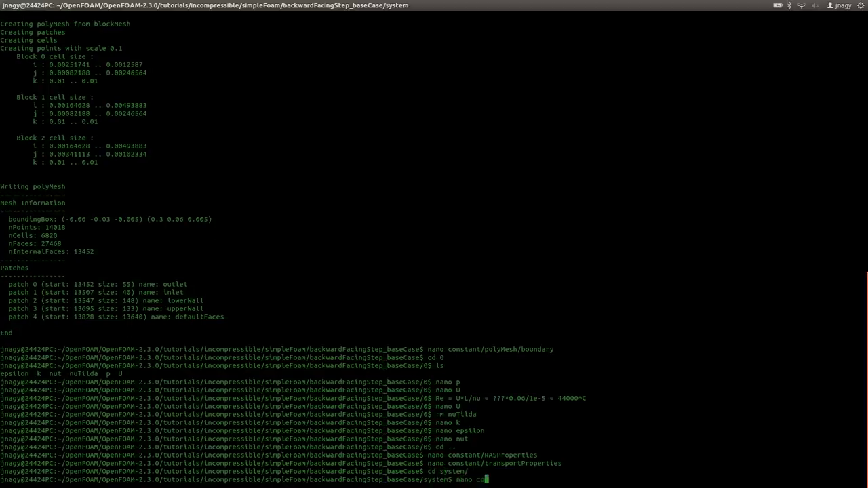
pyautogui.press('Return')
# Set endTime in controlDict to 2000 and go to the deltaT entry
pyautogui.press('Down')
pyautogui.press('Down')
pyautogui.press('Down')
pyautogui.press('Down')
pyautogui.press('Down')
pyautogui.press('Down')
pyautogui.press('Down')
pyautogui.press('Down')
pyautogui.press('Down')
pyautogui.press('Down')
pyautogui.press('Down')
pyautogui.press('Down')
pyautogui.press('Down')
pyautogui.press('Down')
pyautogui.press('Down')
pyautogui.press('Down')
pyautogui.press('Down')
pyautogui.press('Down')
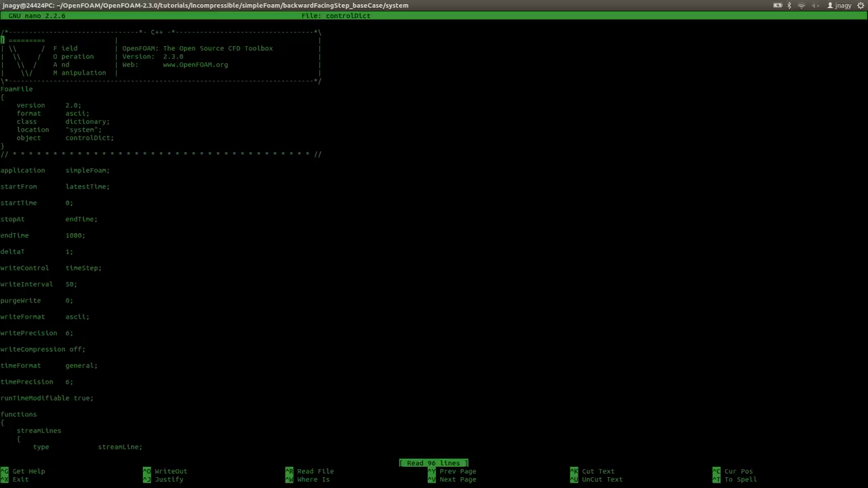
pyautogui.press('Down')
pyautogui.press('Down')
pyautogui.press('Down')
pyautogui.press('Down')
pyautogui.press('Down')
pyautogui.press('Down')
pyautogui.press('Down')
pyautogui.press('Down')
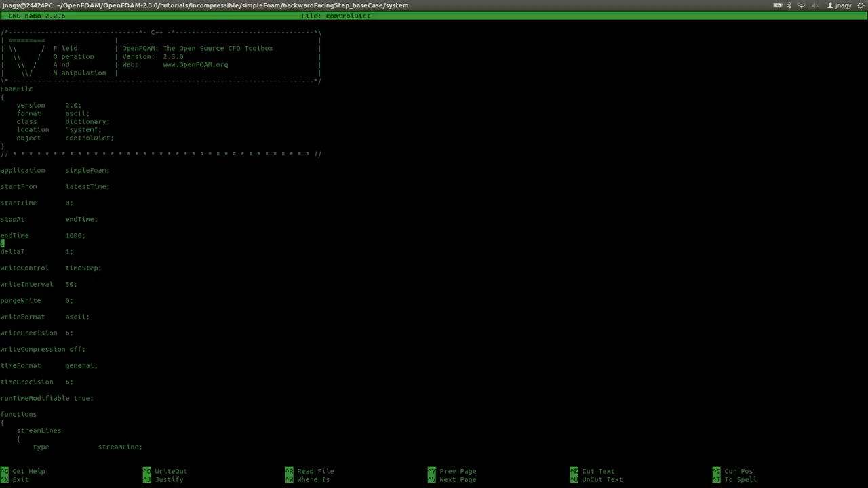
pyautogui.press('Up')
pyautogui.press('End')
pyautogui.press('Left')
pyautogui.press('Left')
pyautogui.press('Left')
pyautogui.press('Left')
pyautogui.press('BackSpace')
pyautogui.write('2')
pyautogui.press('Down')
# Switch to gedit, examine the line printing the time in simpleFoam.C's time loop, and return to controlDict in the terminal
pyautogui.hotkey('alt', 'Tab')
pyautogui.hotkey('alt', 'Tab')
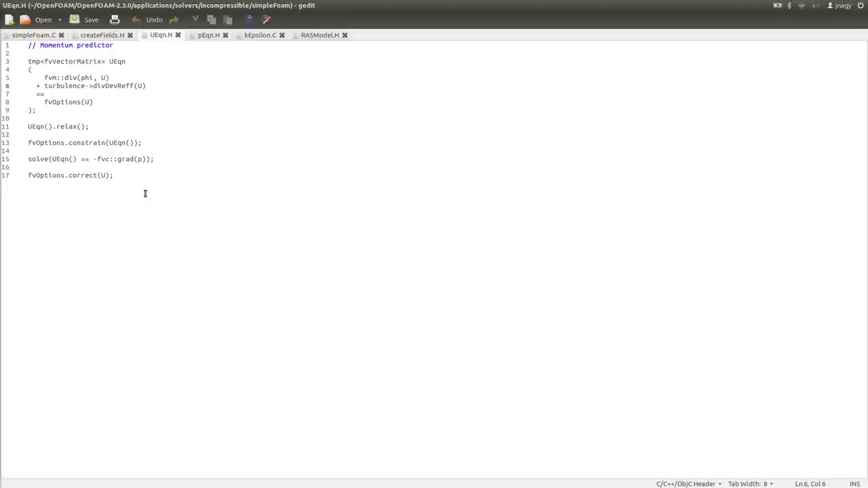
pyautogui.click(33, 34)
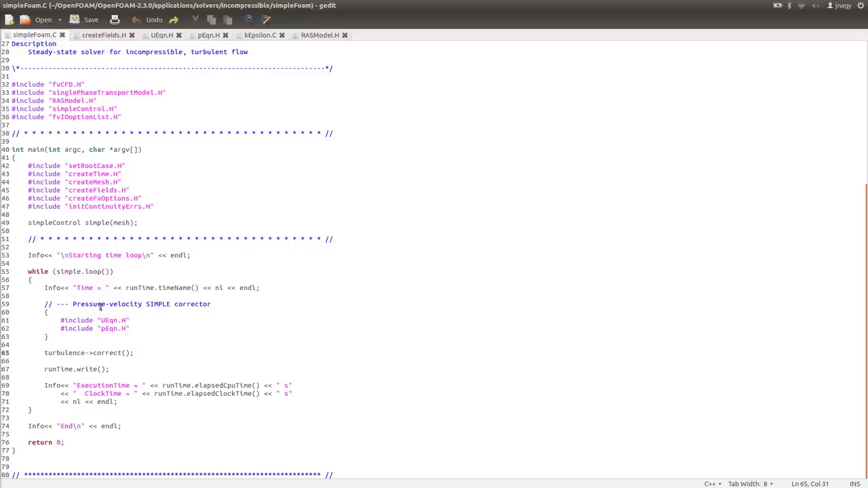
pyautogui.moveTo(73, 287); pyautogui.dragTo(166, 287)
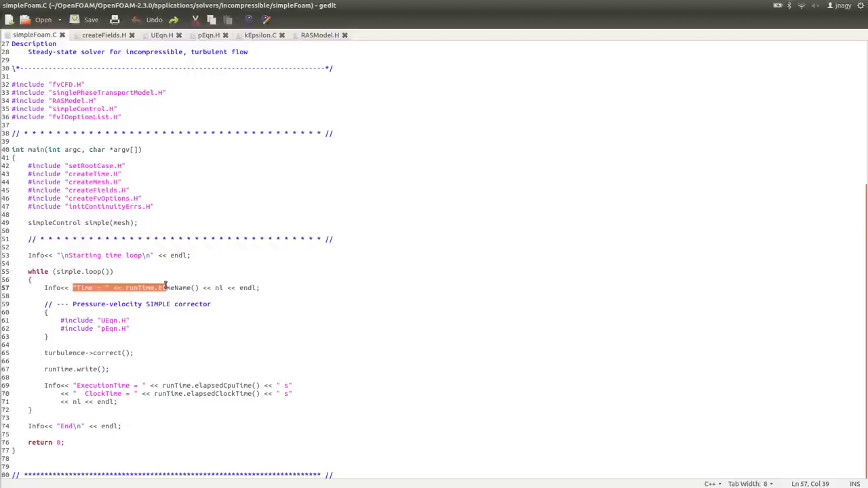
pyautogui.hotkey('alt', 'Tab')
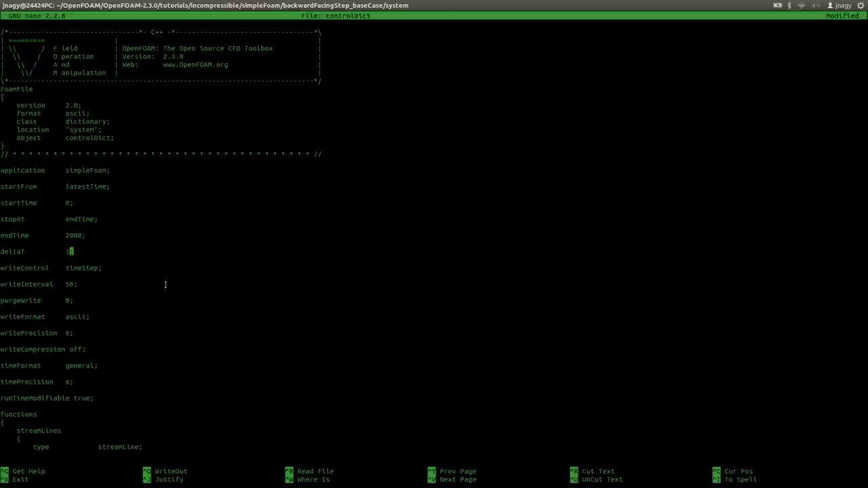
# Set writeInterval in controlDict to 100
pyautogui.press('Down')
pyautogui.press('Down')
pyautogui.press('Down')
pyautogui.press('Delete')
pyautogui.write('10')
# Delete the entire functions block with its streamLines entry below runTimeModifiable, keeping the closing comment line of controlDict
pyautogui.press('Down')
pyautogui.press('Down')
pyautogui.press('Down')
pyautogui.press('Down')
pyautogui.press('Down')
pyautogui.press('Down')
pyautogui.press('Down')
pyautogui.press('Down')
pyautogui.press('Down')
pyautogui.press('Down')
pyautogui.press('Down')
pyautogui.press('Down')
pyautogui.press('Down')
pyautogui.press('Down')
pyautogui.press('Down')
pyautogui.press('Down')
pyautogui.press('Down')
pyautogui.press('Down')
pyautogui.press('Down')
pyautogui.press('Down')
pyautogui.press('Down')
pyautogui.press('Down')
pyautogui.press('Down')
pyautogui.press('Down')
pyautogui.press('Down')
pyautogui.press('Down')
pyautogui.press('Up')
pyautogui.press('Up')
pyautogui.press('Up')
pyautogui.press('Up')
pyautogui.press('Up')
pyautogui.press('Up')
pyautogui.press('Up')
pyautogui.press('Up')
pyautogui.press('Up')
pyautogui.press('Up')
pyautogui.press('Up')
pyautogui.press('Up')
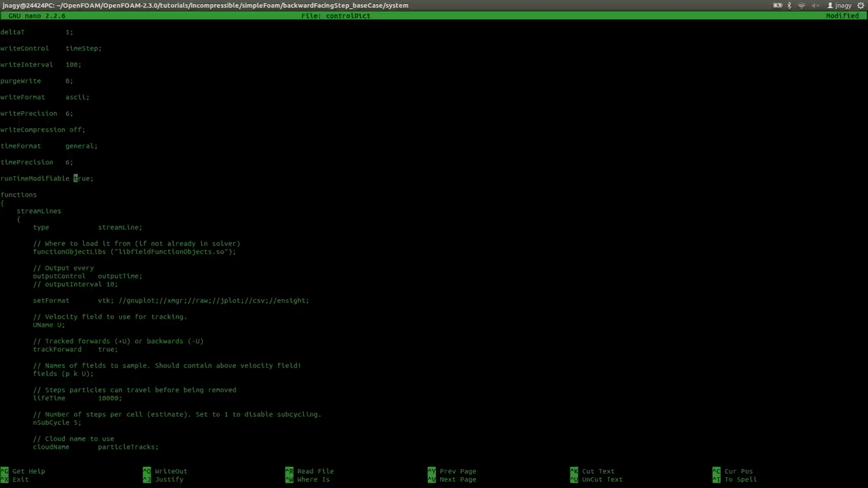
pyautogui.press('Down')
pyautogui.press('Down')
pyautogui.hotkey('ctrl', 'k')
pyautogui.hotkey('ctrl', 'k')
pyautogui.hotkey('ctrl', 'k')
pyautogui.hotkey('ctrl', 'k')
pyautogui.hotkey('ctrl', 'k')
pyautogui.hotkey('ctrl', 'k')
pyautogui.hotkey('ctrl', 'k')
pyautogui.hotkey('ctrl', 'k')
pyautogui.hotkey('ctrl', 'k')
pyautogui.hotkey('ctrl', 'k')
pyautogui.hotkey('ctrl', 'k')
pyautogui.hotkey('ctrl', 'k')
pyautogui.hotkey('ctrl', 'k')
pyautogui.hotkey('ctrl', 'k')
pyautogui.hotkey('ctrl', 'k')
pyautogui.hotkey('ctrl', 'k')
pyautogui.hotkey('ctrl', 'k')
pyautogui.hotkey('ctrl', 'k')
pyautogui.hotkey('ctrl', 'k')
pyautogui.hotkey('ctrl', 'k')
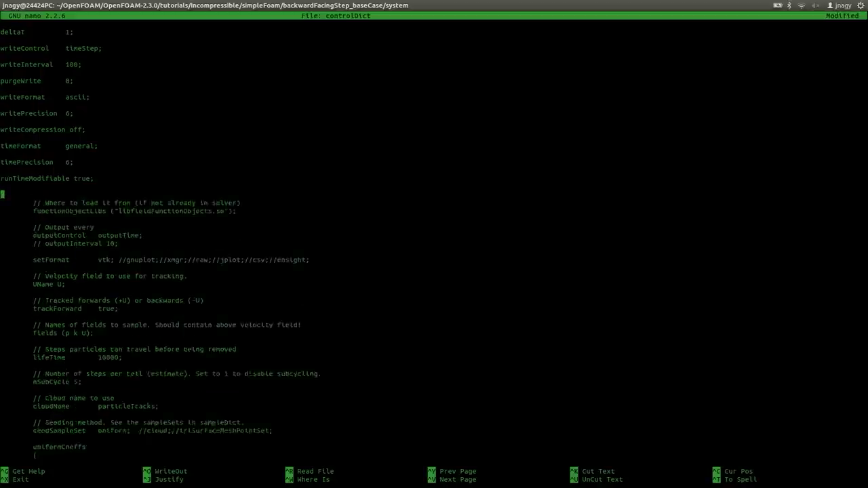
pyautogui.hotkey('ctrl', 'k')
pyautogui.hotkey('ctrl', 'k')
pyautogui.hotkey('ctrl', 'k')
pyautogui.hotkey('ctrl', 'k')
pyautogui.hotkey('ctrl', 'k')
pyautogui.hotkey('ctrl', 'k')
pyautogui.hotkey('ctrl', 'k')
pyautogui.hotkey('ctrl', 'k')
pyautogui.hotkey('ctrl', 'k')
pyautogui.hotkey('ctrl', 'k')
pyautogui.hotkey('ctrl', 'k')
pyautogui.hotkey('ctrl', 'k')
pyautogui.hotkey('ctrl', 'k')
pyautogui.hotkey('ctrl', 'k')
pyautogui.hotkey('ctrl', 'k')
pyautogui.hotkey('ctrl', 'k')
pyautogui.hotkey('ctrl', 'k')
pyautogui.hotkey('ctrl', 'k')
pyautogui.hotkey('ctrl', 'k')
pyautogui.hotkey('ctrl', 'k')
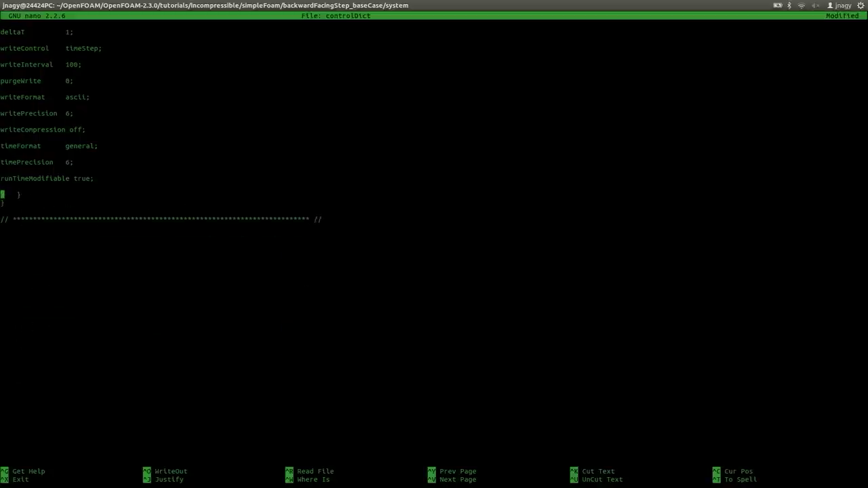
pyautogui.hotkey('ctrl', 'k')
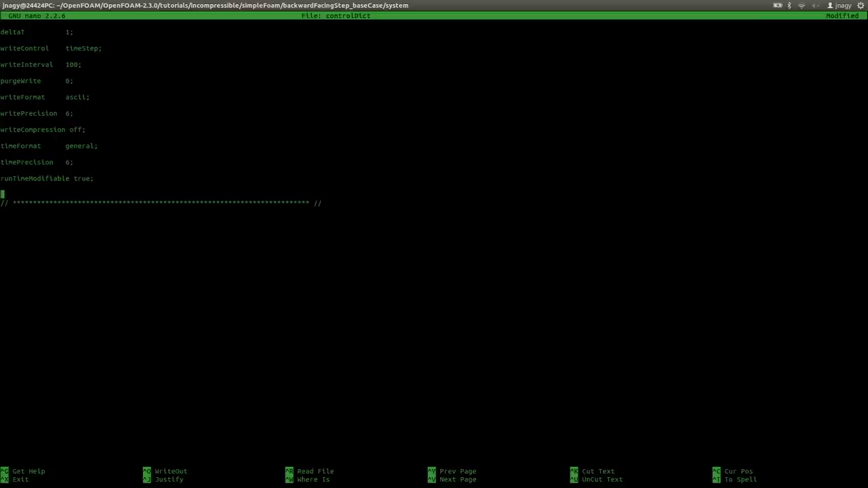
# Save controlDict under its existing name and close it
pyautogui.hotkey('ctrl', 'o')
pyautogui.press('Return')
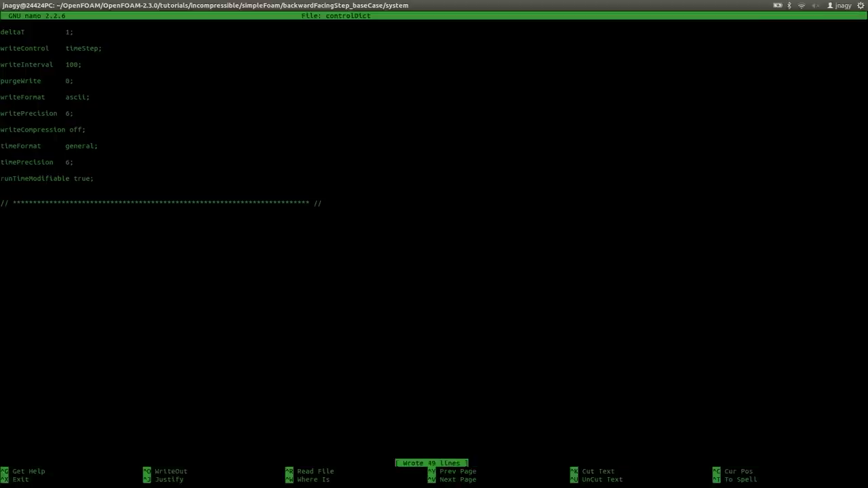
pyautogui.hotkey('ctrl', 'x')
# List the files in the system folder and open fvSchemes in nano
pyautogui.write('ls')
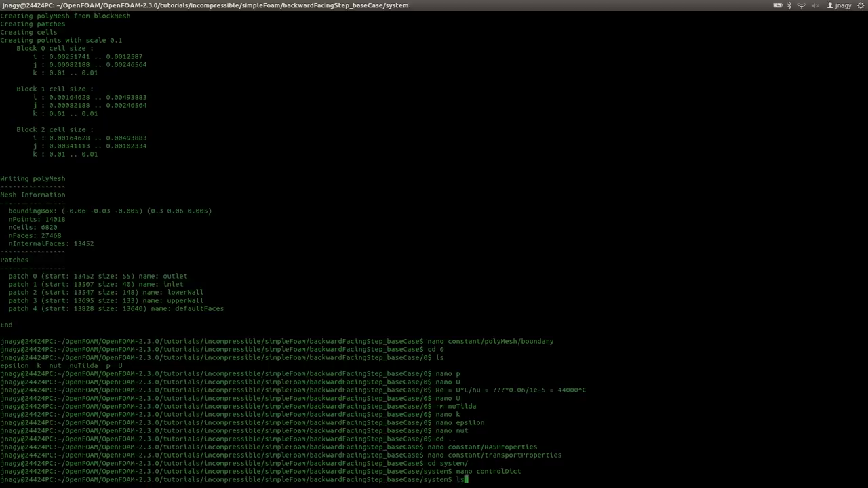
pyautogui.press('Return')
pyautogui.write('nano fvSc')
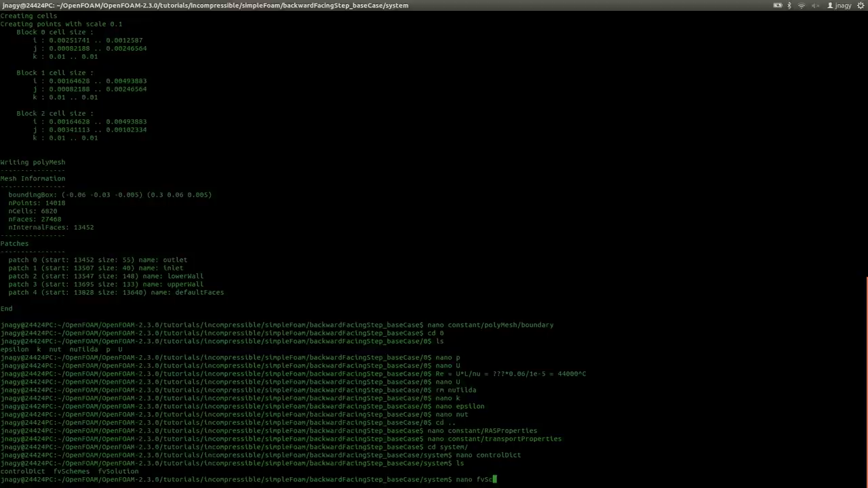
pyautogui.press('Tab')
pyautogui.press('Return')
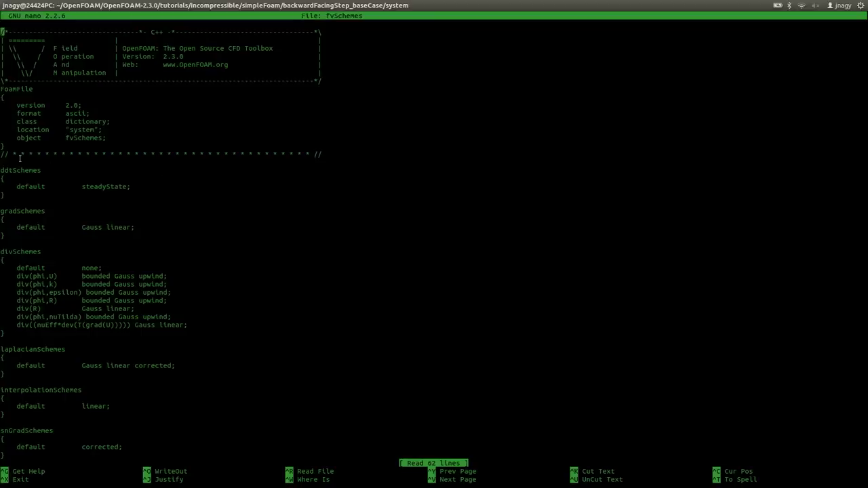
# Check the default time scheme under ddtSchemes in fvSchemes
pyautogui.doubleClick(18, 170)
pyautogui.tripleClick(118, 187)
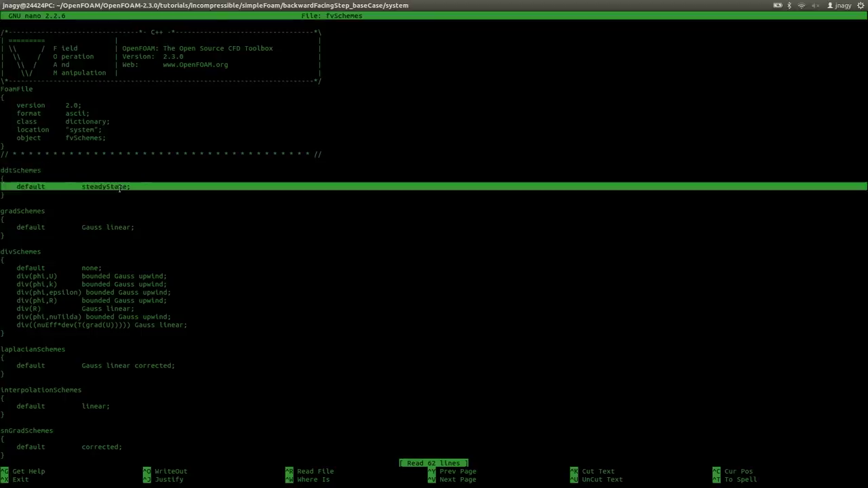
pyautogui.click(118, 186)
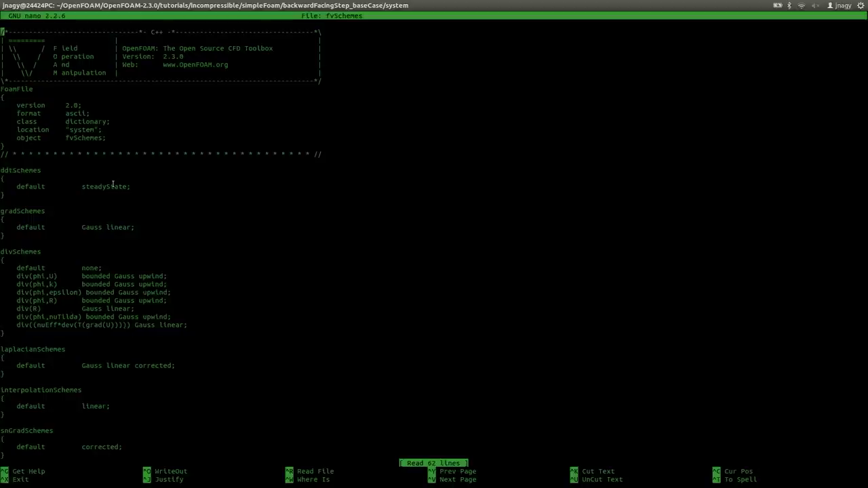
# Set the div(phi,U) scheme to bounded Gauss linearUpwind grad(U) and check the default scheme under gradSchemes
pyautogui.press('Down')
pyautogui.press('Down')
pyautogui.press('Down')
pyautogui.press('Down')
pyautogui.press('Down')
pyautogui.press('Down')
pyautogui.press('Down')
pyautogui.press('Down')
pyautogui.press('Down')
pyautogui.press('Down')
pyautogui.press('Down')
pyautogui.press('Down')
pyautogui.press('Down')
pyautogui.press('Down')
pyautogui.press('Down')
pyautogui.press('Down')
pyautogui.press('Down')
pyautogui.press('Down')
pyautogui.press('Down')
pyautogui.press('Down')
pyautogui.press('Down')
pyautogui.press('Down')
pyautogui.press('Down')
pyautogui.press('Down')
pyautogui.press('Down')
pyautogui.press('Down')
pyautogui.press('Down')
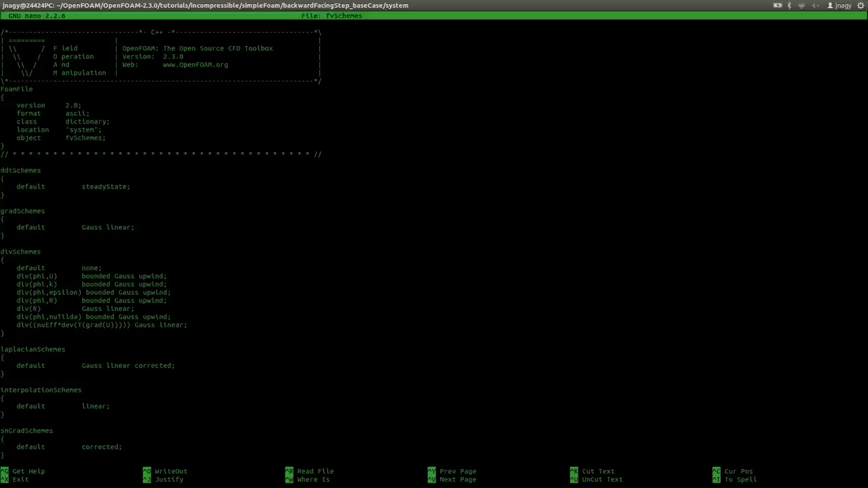
pyautogui.press('Down')
pyautogui.press('Down')
pyautogui.press('Down')
pyautogui.press('Down')
pyautogui.press('Up')
pyautogui.press('Up')
pyautogui.press('Left')
pyautogui.press('BackSpace')
pyautogui.press('BackSpace')
pyautogui.press('BackSpace')
pyautogui.press('BackSpace')
pyautogui.press('BackSpace')
pyautogui.press('BackSpace')
pyautogui.press('BackSpace')
pyautogui.write('linear;Upwind gr')
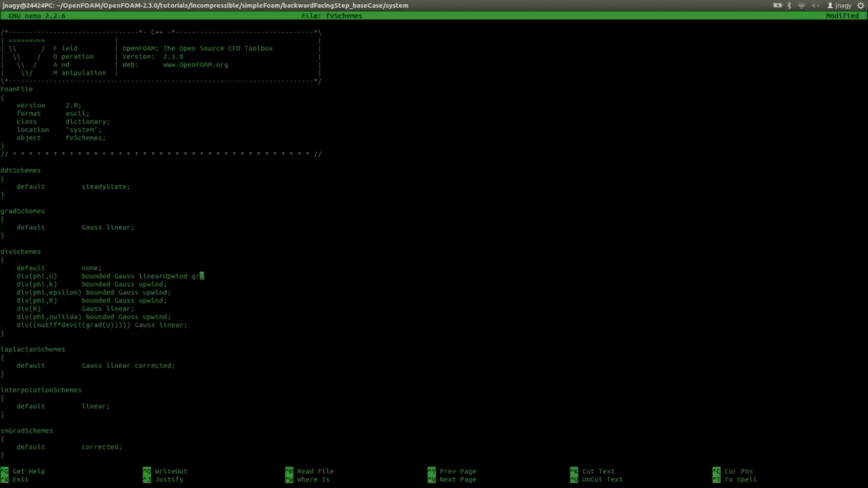
pyautogui.write('ad(U)')
pyautogui.doubleClick(121, 227)
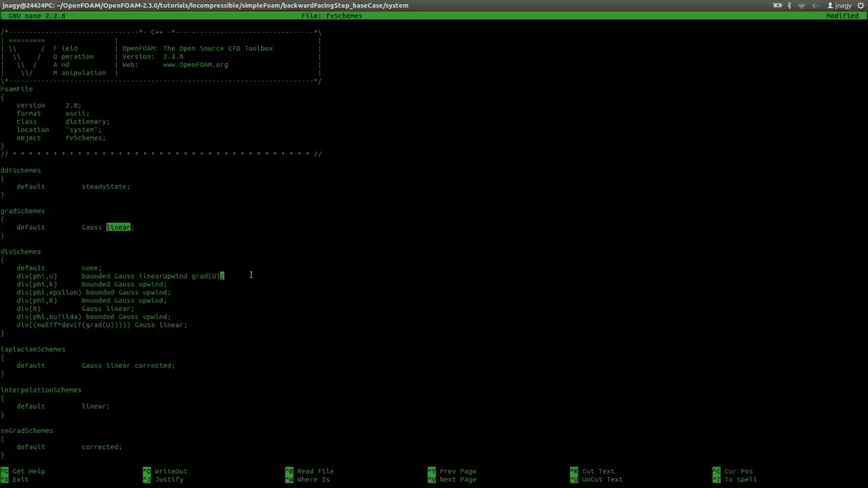
# Set the div(phi,k) scheme to bounded Gauss linearUpwind grad(k) and compare its gradient term with the div(phi,U) line
pyautogui.press('Down')
pyautogui.press('BackSpace')
pyautogui.press('BackSpace')
pyautogui.press('BackSpace')
pyautogui.press('BackSpace')
pyautogui.press('BackSpace')
pyautogui.press('BackSpace')
pyautogui.write('linear')
pyautogui.write('Upwind gr')
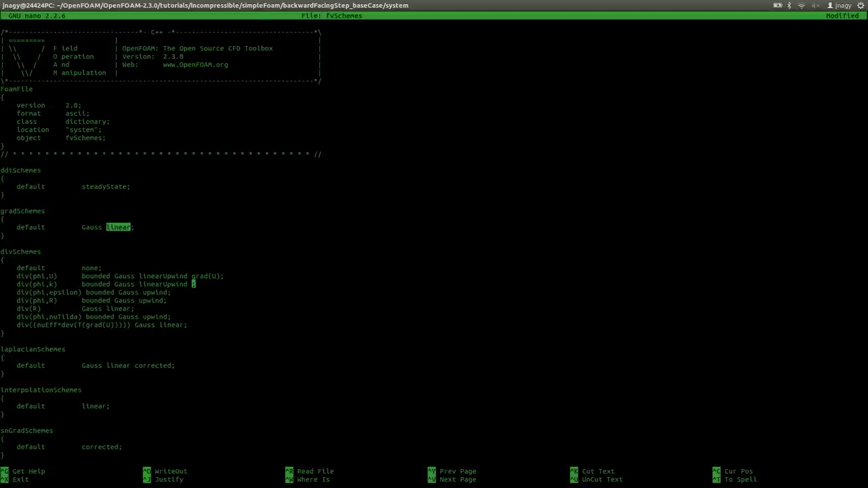
pyautogui.write('ad(k);')
pyautogui.doubleClick(203, 277)
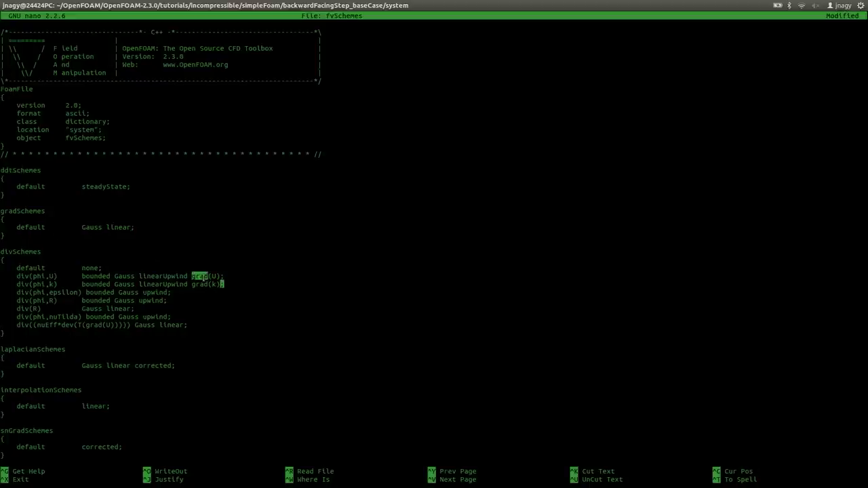
pyautogui.doubleClick(201, 285)
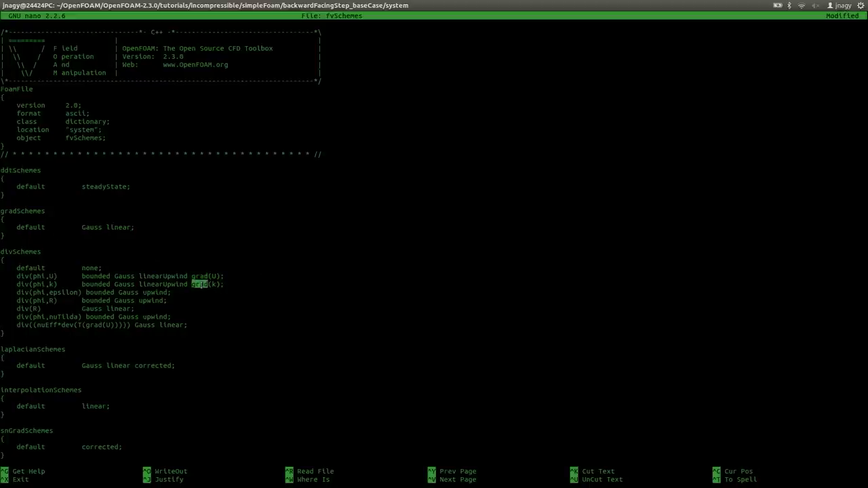
# Set the div(phi,epsilon) scheme to bounded Gauss linearUpwind grad(epsilon) in fvSchemes
pyautogui.doubleClick(119, 227)
pyautogui.click(261, 269)
pyautogui.press('BackSpace')
pyautogui.press('BackSpace')
pyautogui.press('BackSpace')
pyautogui.press('BackSpace')
pyautogui.press('BackSpace')
pyautogui.press('BackSpace')
pyautogui.press('BackSpace')
pyautogui.write('linear;Up')
pyautogui.press('BackSpace')
pyautogui.press('BackSpace')
pyautogui.write('pwind ')
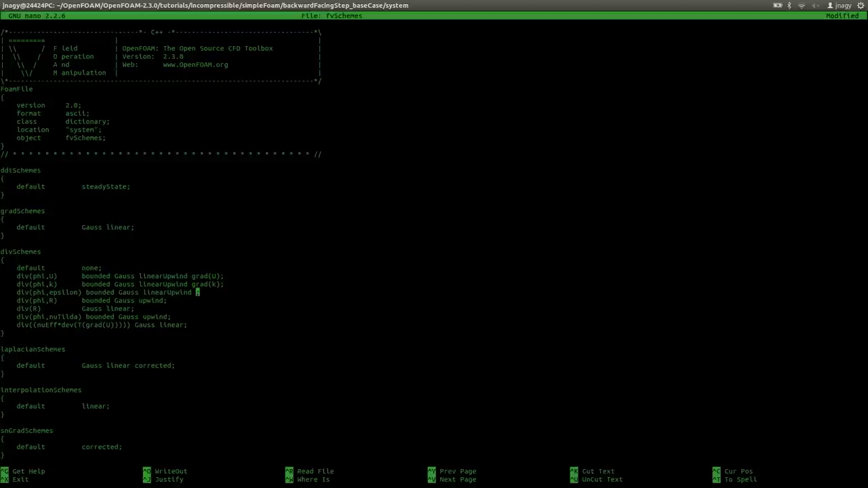
pyautogui.write('grad(epsilon);')
# Check the remaining divSchemes entries from div(phi,R) to the nuEff term, and save and close fvSchemes
pyautogui.moveTo(178, 321); pyautogui.dragTo(51, 303)
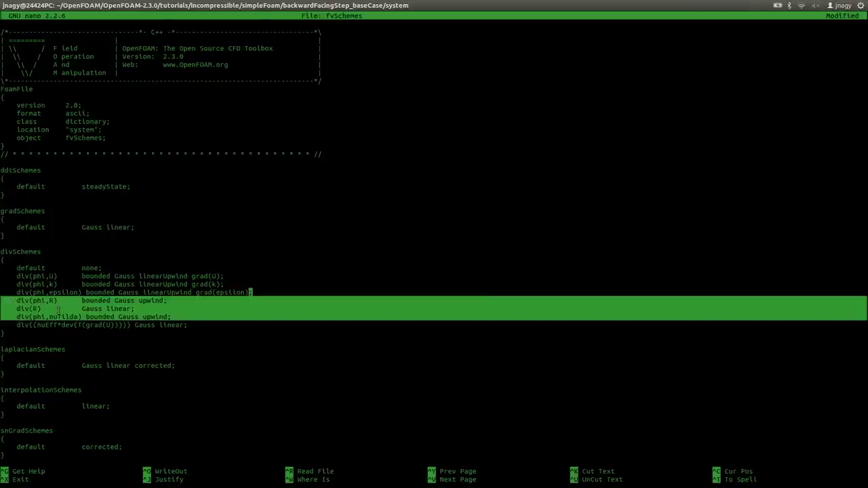
pyautogui.tripleClick(173, 325)
pyautogui.click(173, 326)
pyautogui.doubleClick(173, 326)
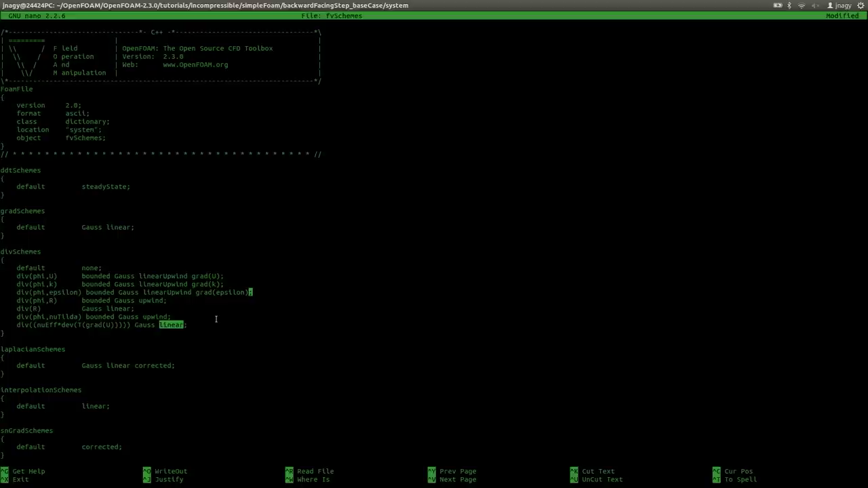
pyautogui.hotkey('ctrl', 'o')
pyautogui.press('Return')
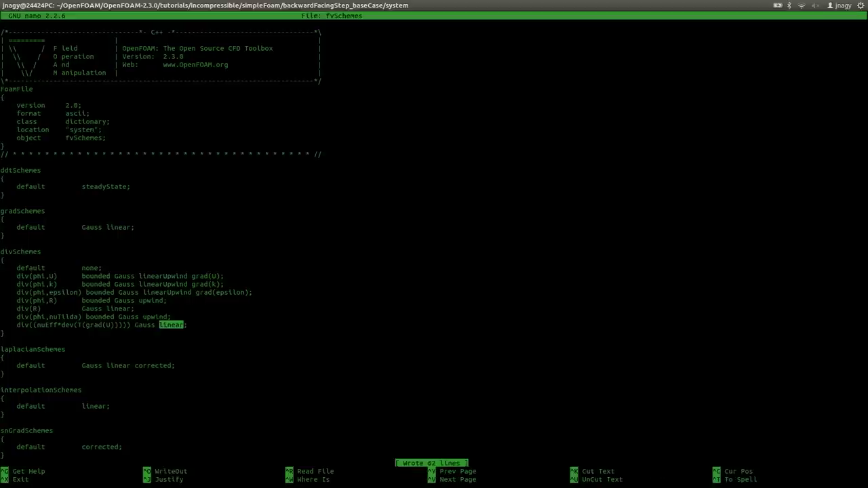
pyautogui.hotkey('ctrl', 'x')
# Open fvSolution in nano and set the relTol of the p solver to 1e-06
pyautogui.write('fvSolution')
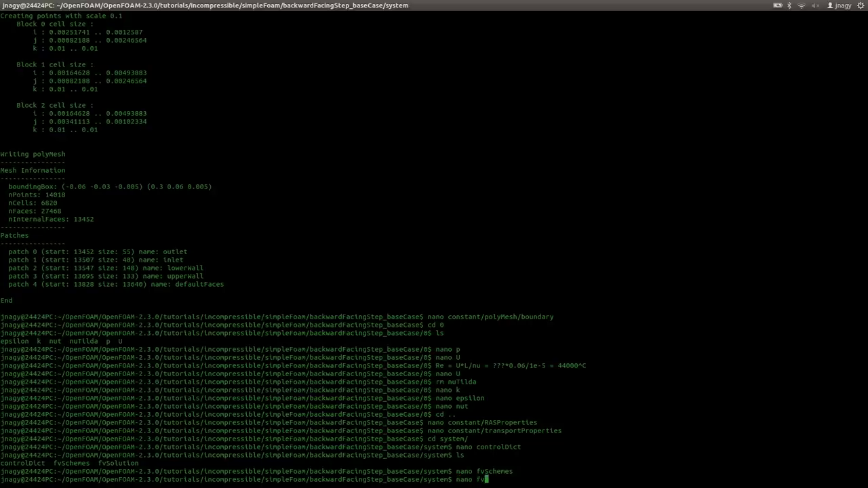
pyautogui.press('Return')
pyautogui.press('Down')
pyautogui.press('Down')
pyautogui.press('Down')
pyautogui.press('Down')
pyautogui.press('Down')
pyautogui.press('Down')
pyautogui.press('Down')
pyautogui.press('Down')
pyautogui.press('Down')
pyautogui.press('Down')
pyautogui.press('Down')
pyautogui.press('Down')
pyautogui.press('Down')
pyautogui.press('Down')
pyautogui.press('Down')
pyautogui.press('Down')
pyautogui.press('Down')
pyautogui.press('Down')
pyautogui.press('Down')
pyautogui.press('Down')
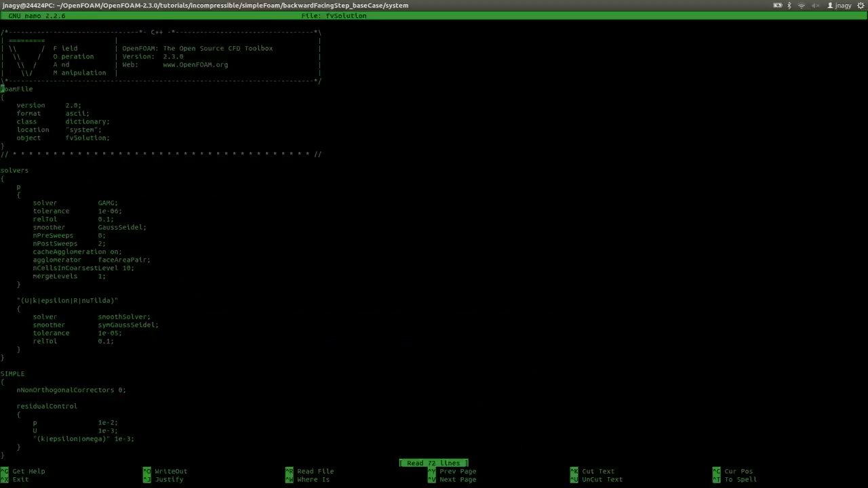
pyautogui.press('Up')
pyautogui.press('End')
pyautogui.press('Left')
pyautogui.press('Left')
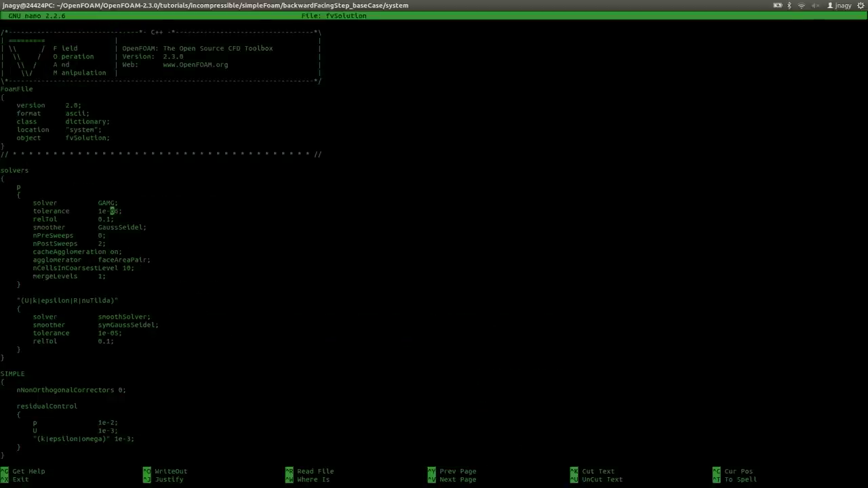
pyautogui.press('Down')
pyautogui.press('BackSpace')
pyautogui.press('BackSpace')
pyautogui.press('BackSpace')
pyautogui.write('1e-06')
# Set the tolerance to 1e-06 and relTol to 1e-6 for the (U|k|epsilon|R|nuTilda) solver
pyautogui.press('Down')
pyautogui.press('Down')
pyautogui.press('Down')
pyautogui.press('Down')
pyautogui.press('Down')
pyautogui.press('Down')
pyautogui.press('Down')
pyautogui.press('Down')
pyautogui.press('Down')
pyautogui.press('Down')
pyautogui.press('Up')
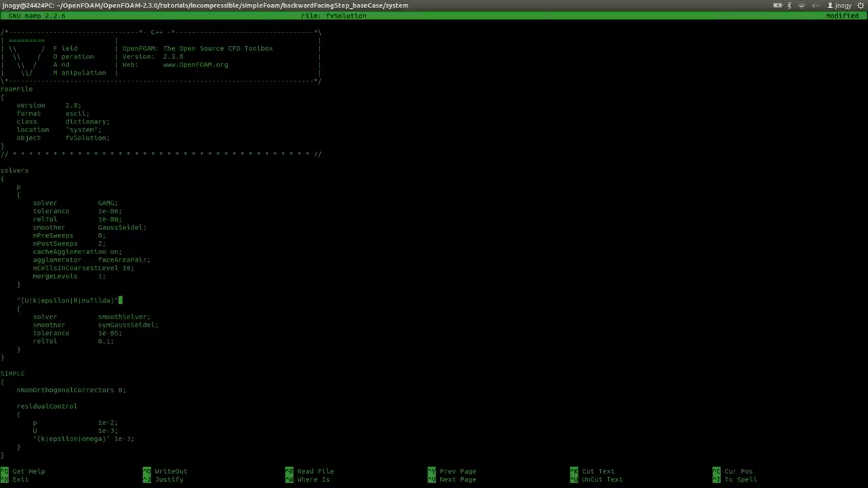
pyautogui.press('Down')
pyautogui.press('Down')
pyautogui.press('Down')
pyautogui.press('Down')
pyautogui.press('BackSpace')
pyautogui.write('6')
pyautogui.press('Down')
pyautogui.press('Left')
pyautogui.press('Left')
pyautogui.press('BackSpace')
pyautogui.press('BackSpace')
pyautogui.press('Right')
pyautogui.write('e-6')
pyautogui.press('Down')
pyautogui.press('Down')
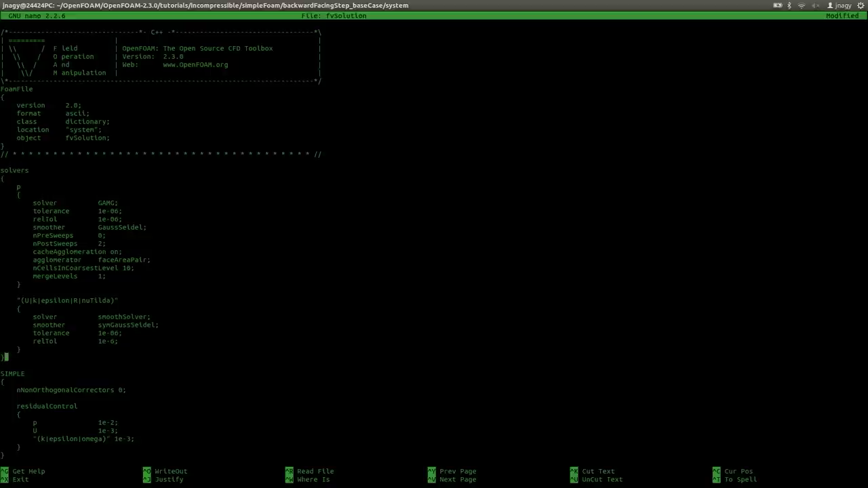
# Delete the whole residualControl block from the SIMPLE section of fvSolution
pyautogui.press('Down')
pyautogui.press('Down')
pyautogui.press('Down')
pyautogui.press('Down')
pyautogui.press('Down')
pyautogui.press('Down')
pyautogui.hotkey('ctrl', 'k')
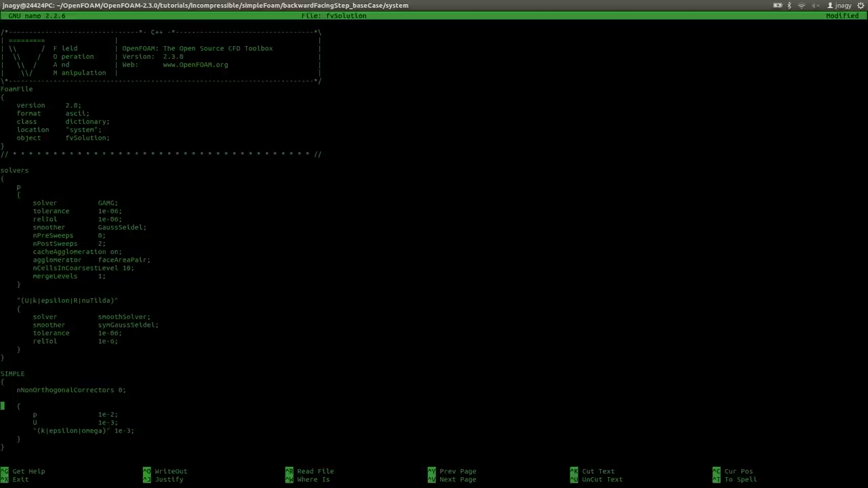
pyautogui.hotkey('ctrl', 'k')
pyautogui.hotkey('ctrl', 'k')
pyautogui.hotkey('ctrl', 'k')
pyautogui.hotkey('ctrl', 'k')
pyautogui.hotkey('ctrl', 'k')
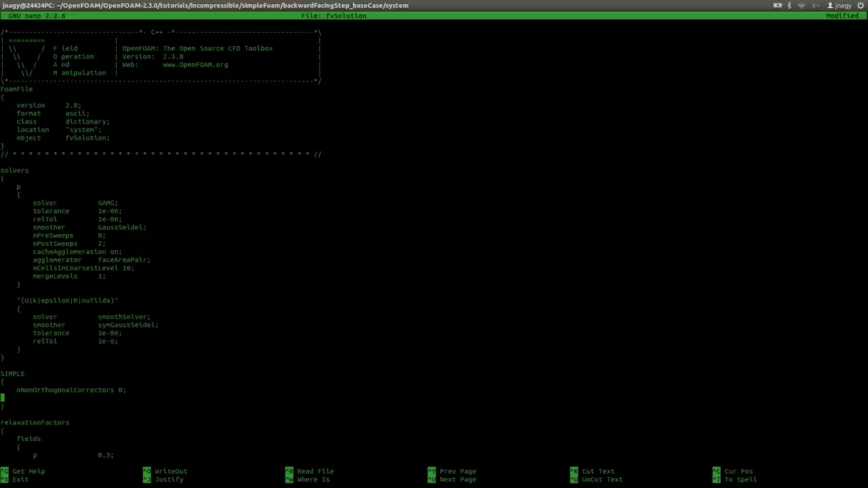
# Compare the nNonOrthogonalCorrectors entry with the non-orthogonal pressure corrector loop of pEqn.H in gedit
pyautogui.press('Left')
pyautogui.press('Left')
pyautogui.press('Left')
pyautogui.press('Left')
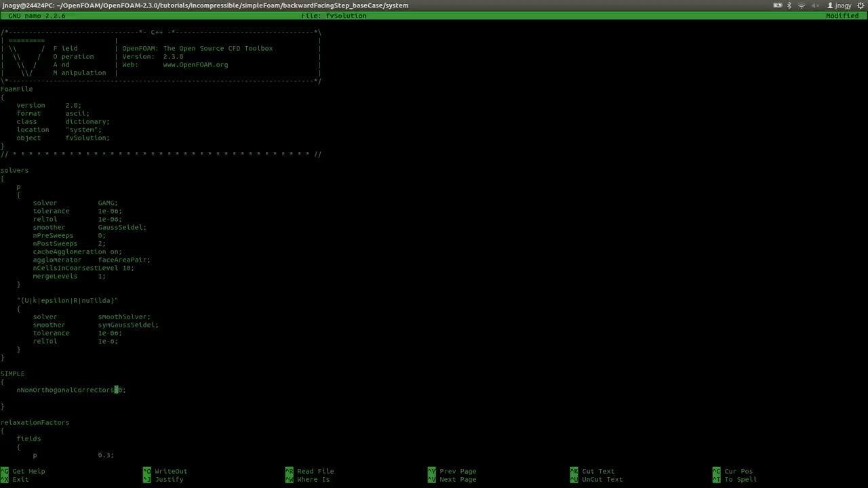
pyautogui.hotkey('alt', 'Tab')
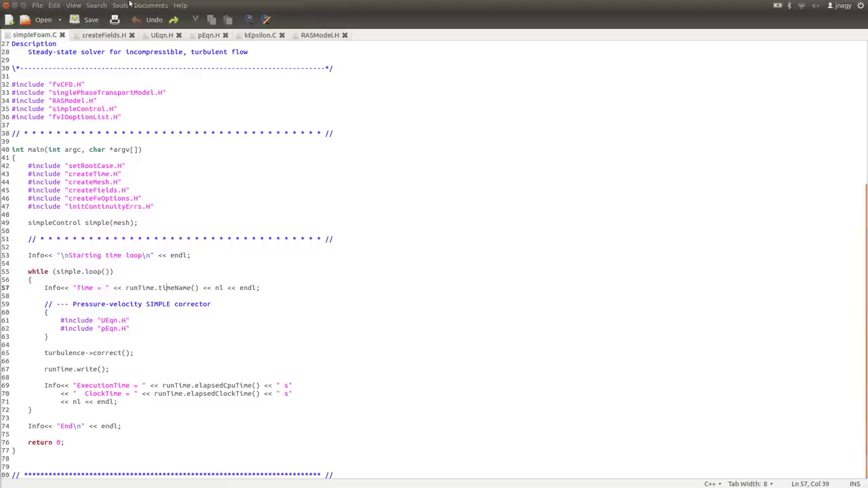
pyautogui.click(209, 35)
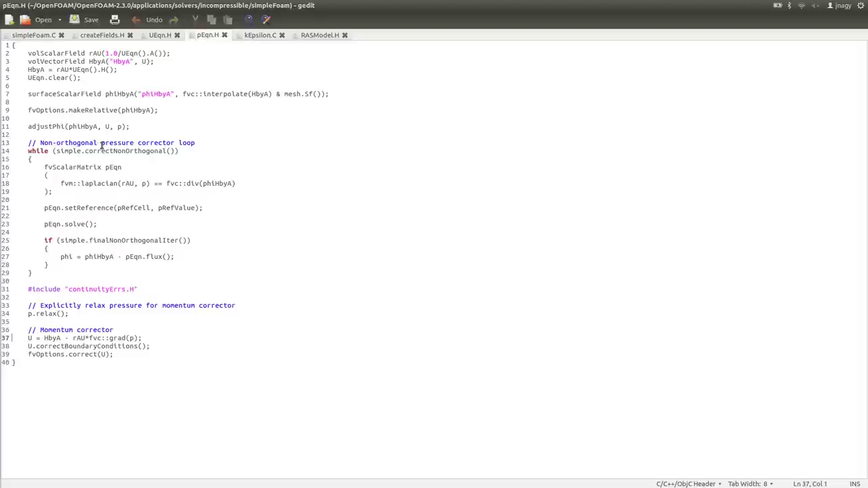
pyautogui.hotkey('alt', 'Tab')
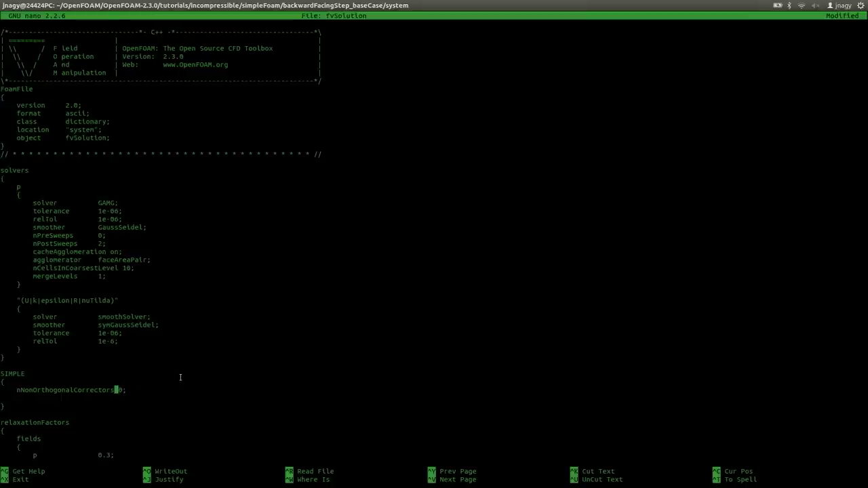
# Examine the field and equation relaxationFactors in fvSolution and relate them to the SIMPLE corrector loop of simpleFoam.C in gedit
pyautogui.press('Down')
pyautogui.press('Down')
pyautogui.press('Down')
pyautogui.press('Down')
pyautogui.press('Down')
pyautogui.press('Down')
pyautogui.press('Down')
pyautogui.press('Down')
pyautogui.press('Down')
pyautogui.press('Down')
pyautogui.press('Down')
pyautogui.press('Down')
pyautogui.press('Down')
pyautogui.press('Down')
pyautogui.press('Down')
pyautogui.press('Down')
pyautogui.press('Down')
pyautogui.press('Down')
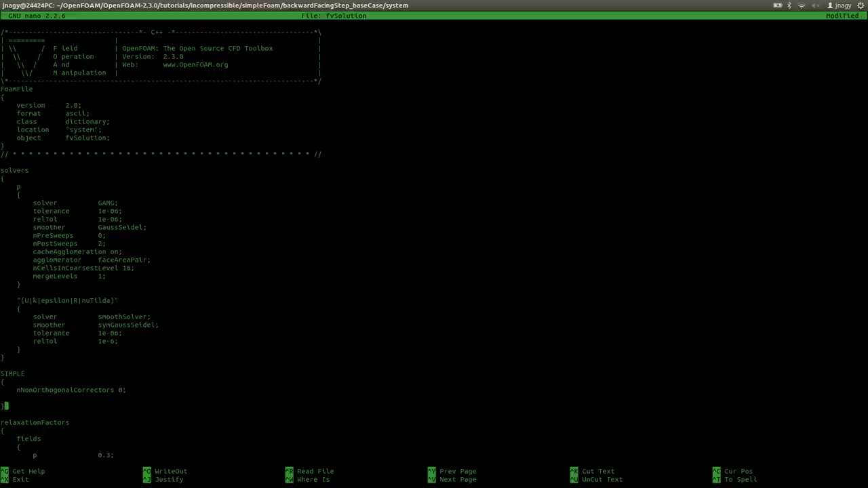
pyautogui.press('Down')
pyautogui.press('Down')
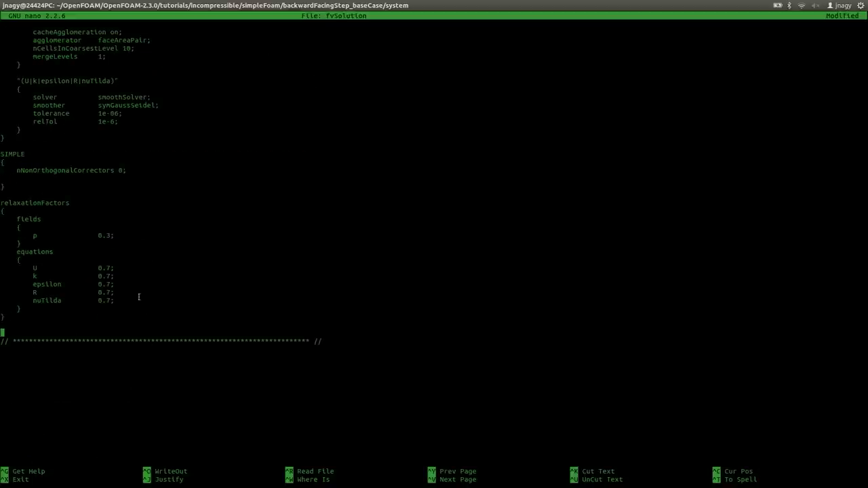
pyautogui.moveTo(138, 297); pyautogui.dragTo(2, 218)
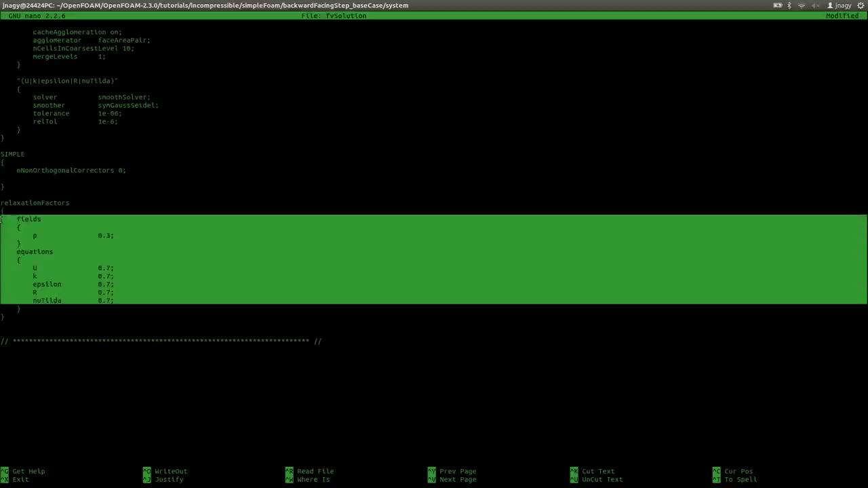
pyautogui.click(192, 249)
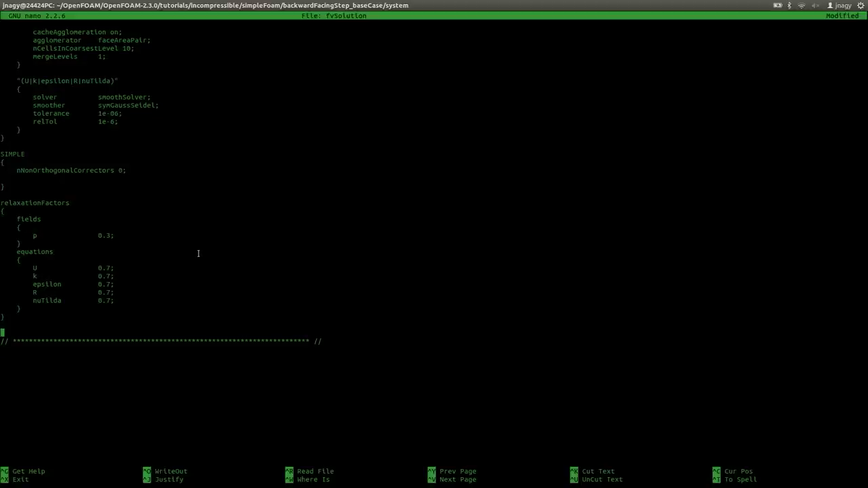
pyautogui.hotkey('alt', 'Tab')
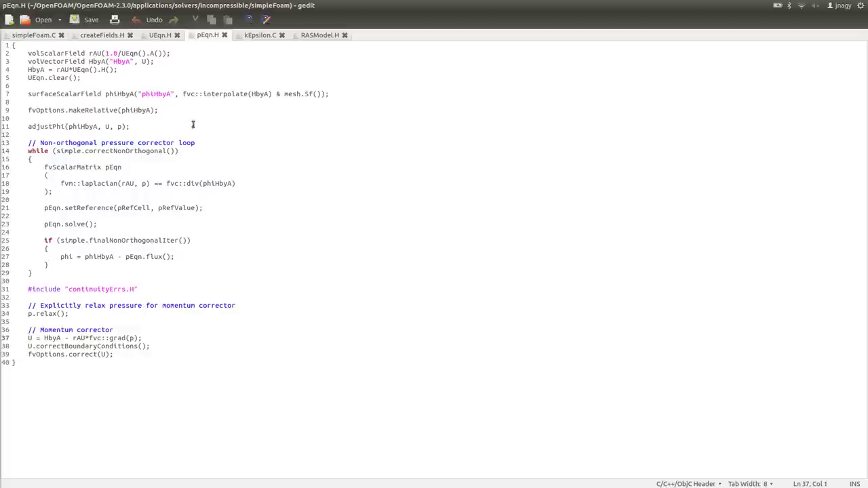
pyautogui.click(35, 34)
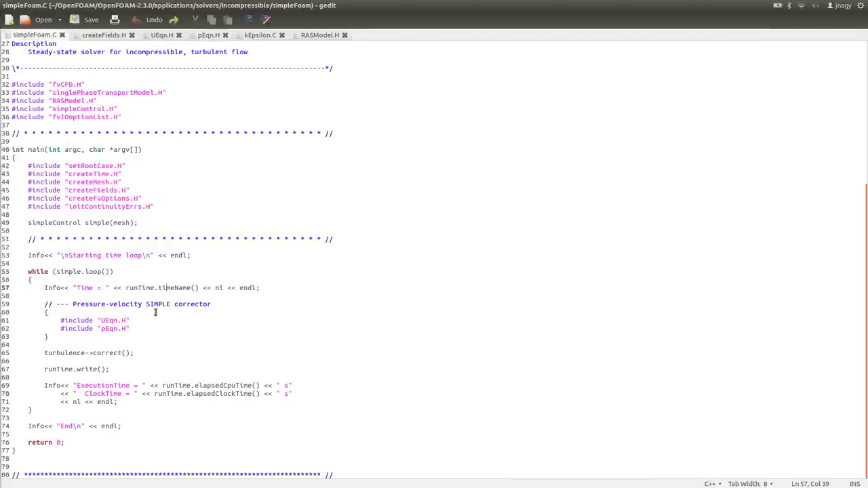
pyautogui.hotkey('alt', 'Tab')
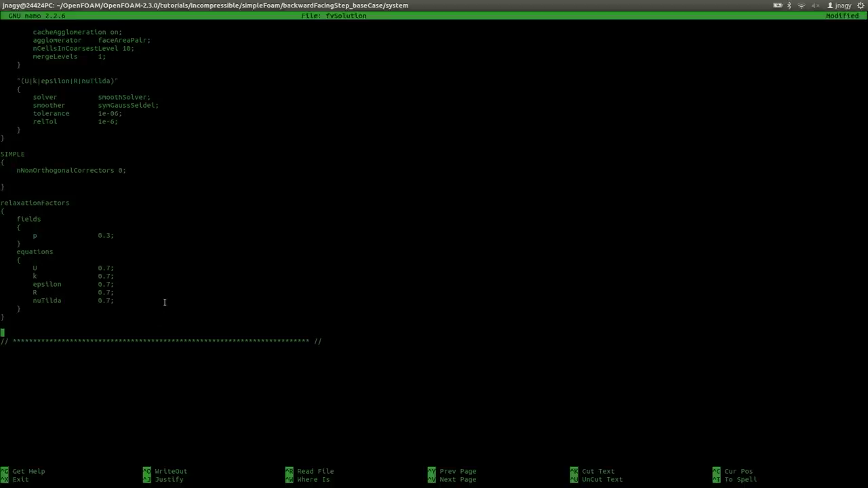
# Save fvSolution with the new solver settings and close it
pyautogui.write(';')
pyautogui.click(137, 233)
pyautogui.hotkey('ctrl', 'x')
pyautogui.press('y')
pyautogui.press('Return')
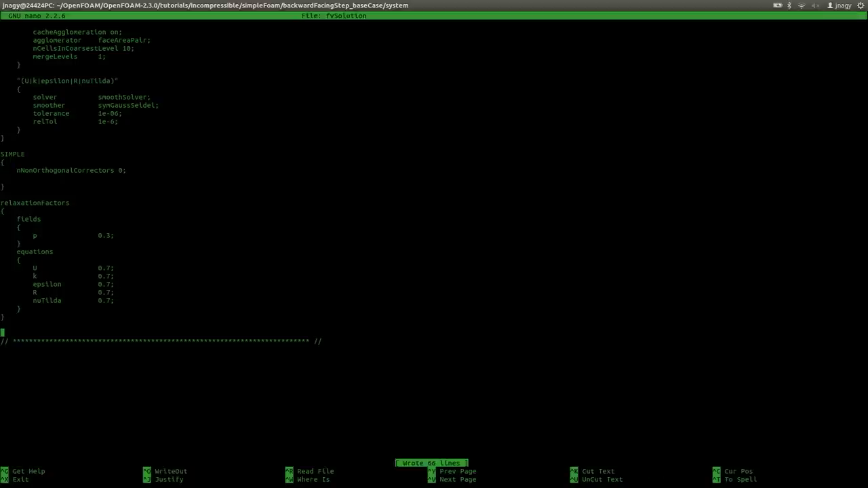
# Return to the backwardFacingStep_baseCase folder and list its contents
pyautogui.write('cd ..')
pyautogui.press('Return')
pyautogui.write('ls')
pyautogui.press('Return')
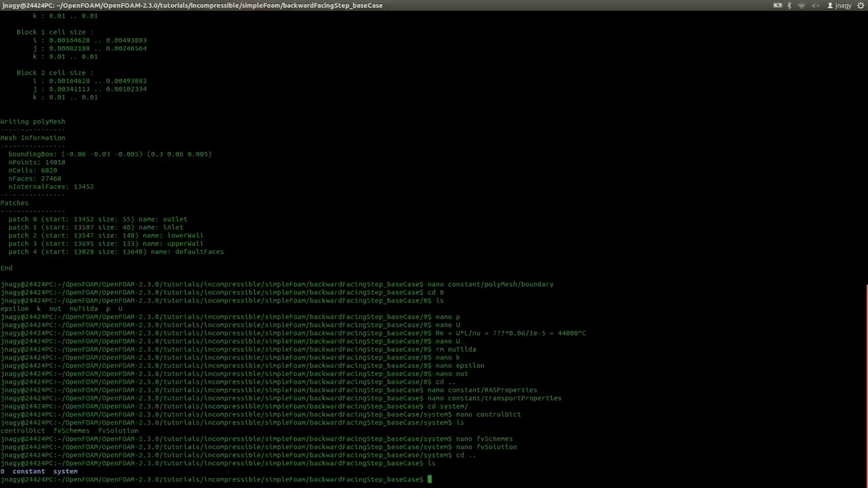
# Create an empty file named foam.foam in the case folder with nano
pyautogui.write('nano foam.foam')
pyautogui.press('Return')
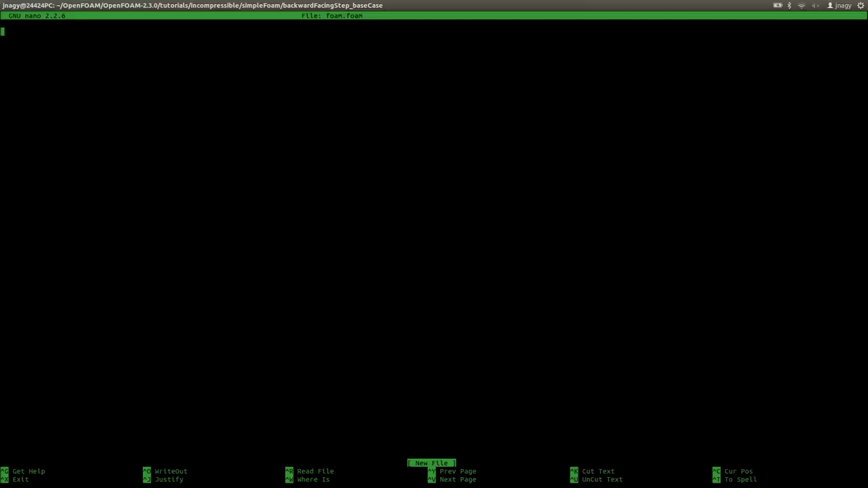
pyautogui.hotkey('ctrl', 'o')
pyautogui.press('Return')
pyautogui.hotkey('ctrl', 'x')
# Launch ParaView in the background with foam.foam and load the case's internalMesh
pyautogui.write('parav')
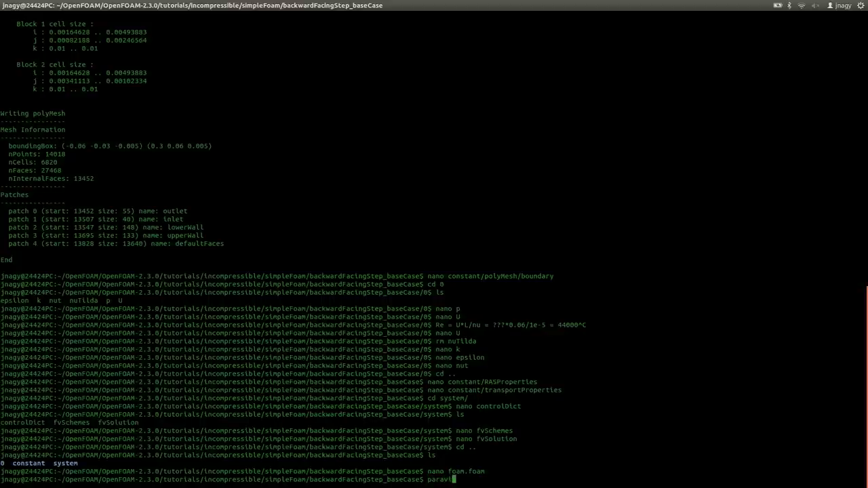
pyautogui.write('iew foam.foam &')
pyautogui.press('Return')
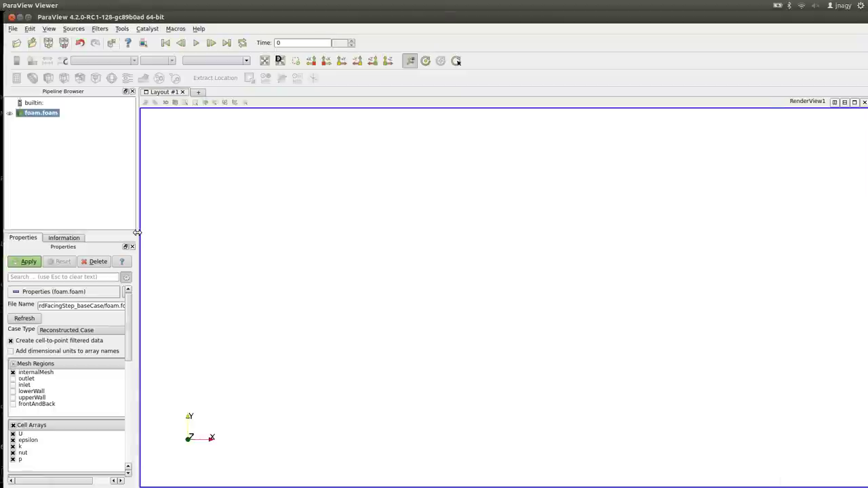
pyautogui.click(21, 262)
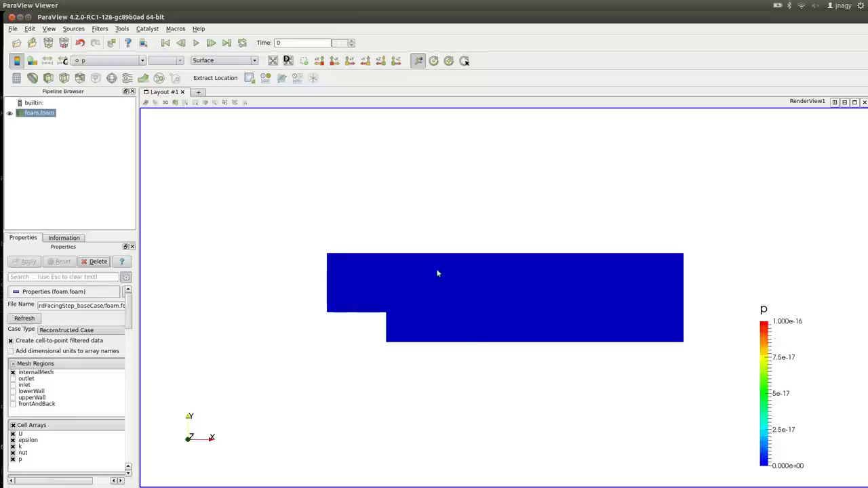
# Colour the geometry with Solid Color and show only the outlet patch instead of internalMesh
pyautogui.click(99, 61)
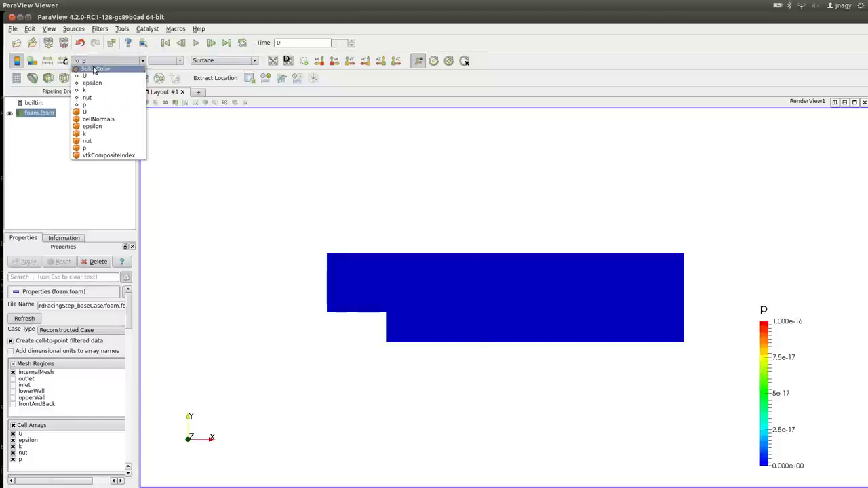
pyautogui.click(95, 69)
pyautogui.click(13, 372)
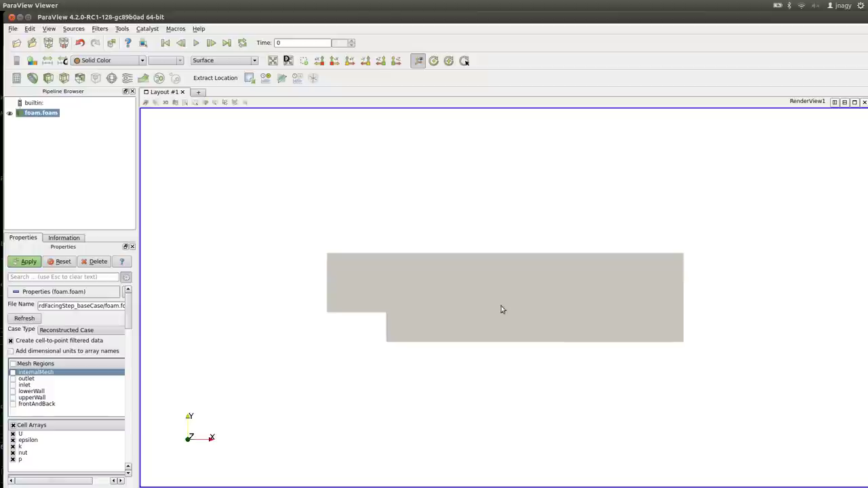
pyautogui.moveTo(500, 308); pyautogui.dragTo(451, 350)
pyautogui.click(13, 379)
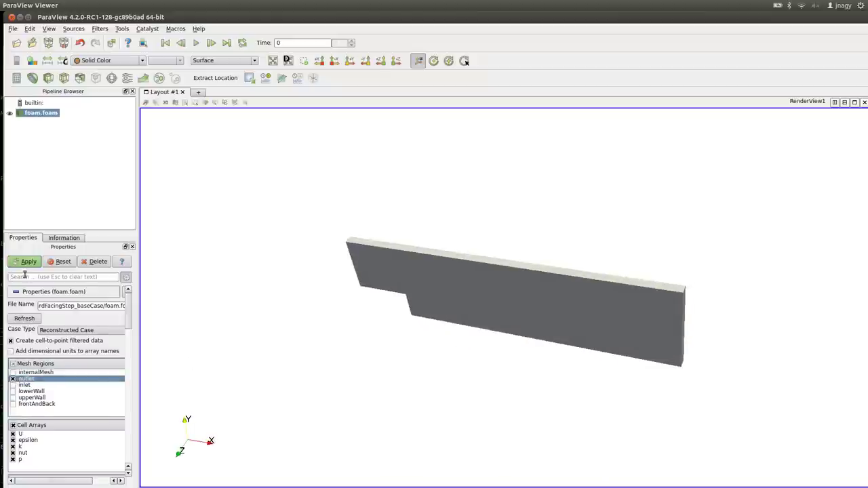
pyautogui.click(27, 261)
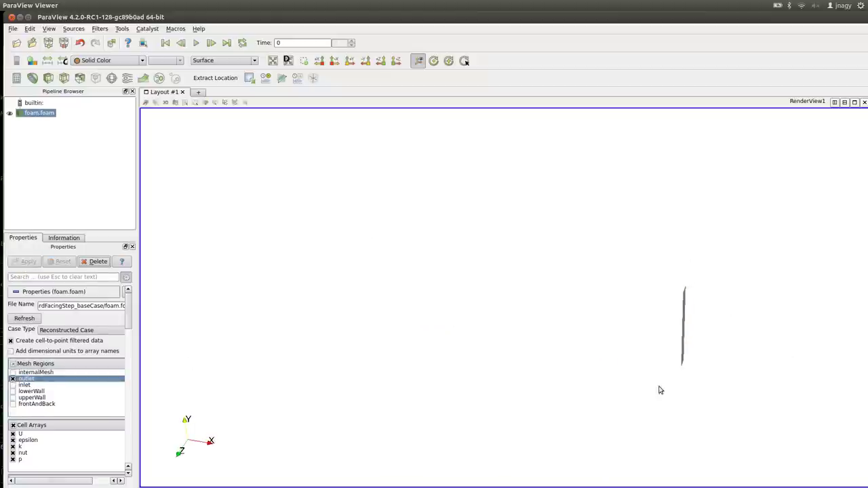
# Add the inlet, lowerWall and upperWall patches one after another to the displayed mesh regions
pyautogui.click(13, 385)
pyautogui.click(28, 261)
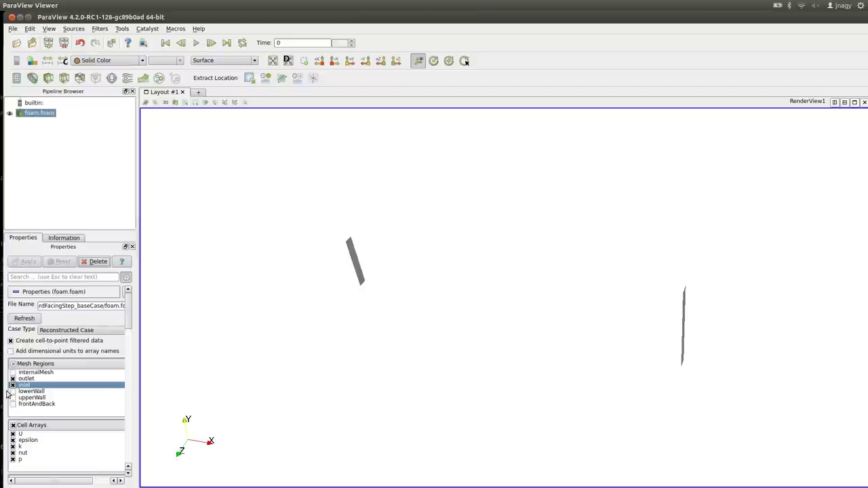
pyautogui.click(12, 391)
pyautogui.click(27, 261)
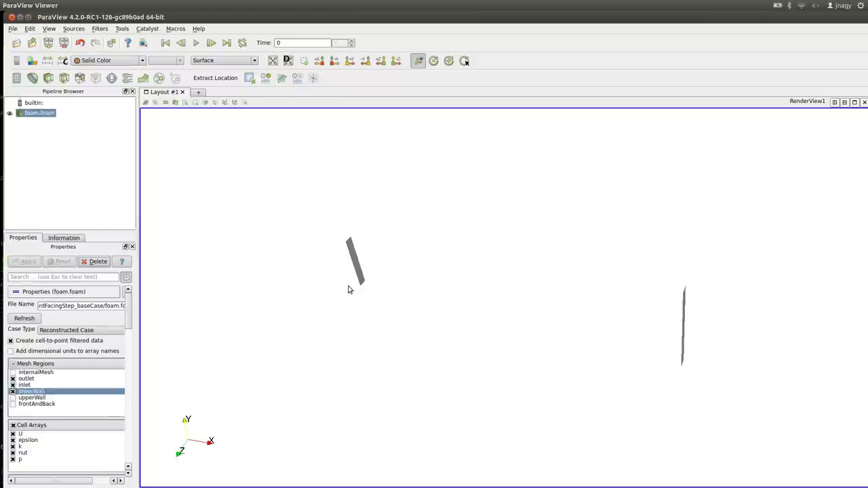
pyautogui.click(12, 397)
pyautogui.click(27, 261)
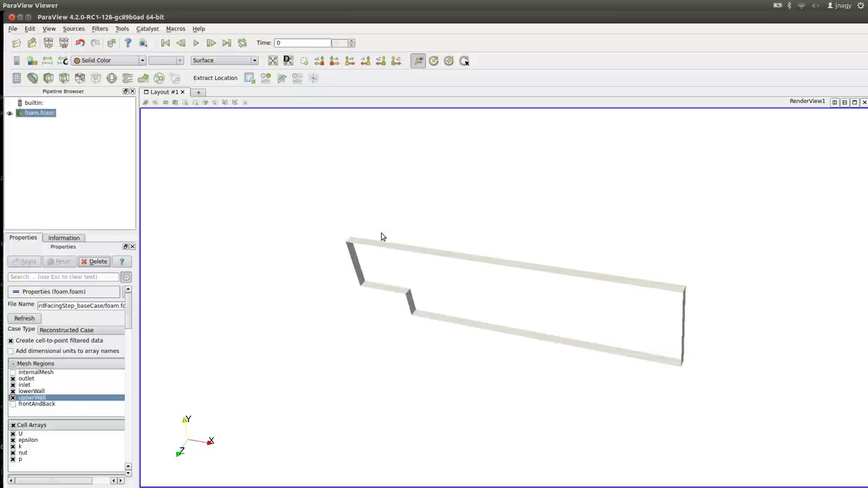
# Show only the frontAndBack patch in place of the outlet, inlet and wall patches, and inspect its two faces
pyautogui.click(12, 378)
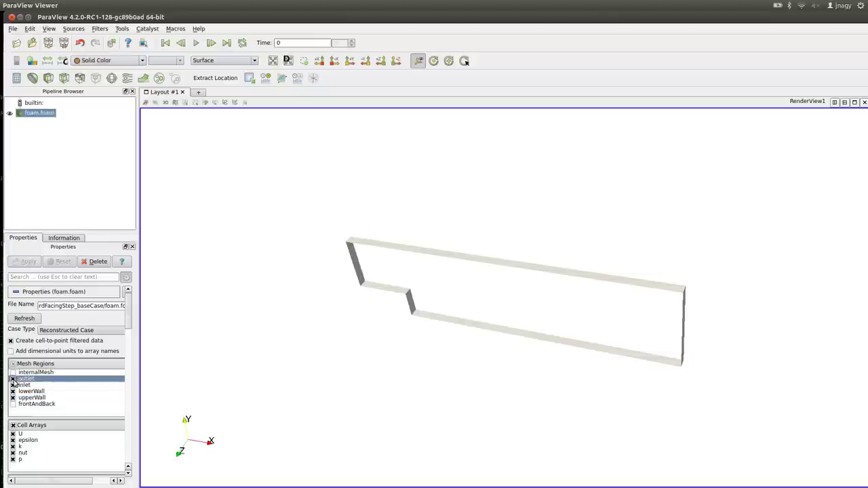
pyautogui.click(12, 384)
pyautogui.click(12, 385)
pyautogui.click(12, 392)
pyautogui.click(13, 398)
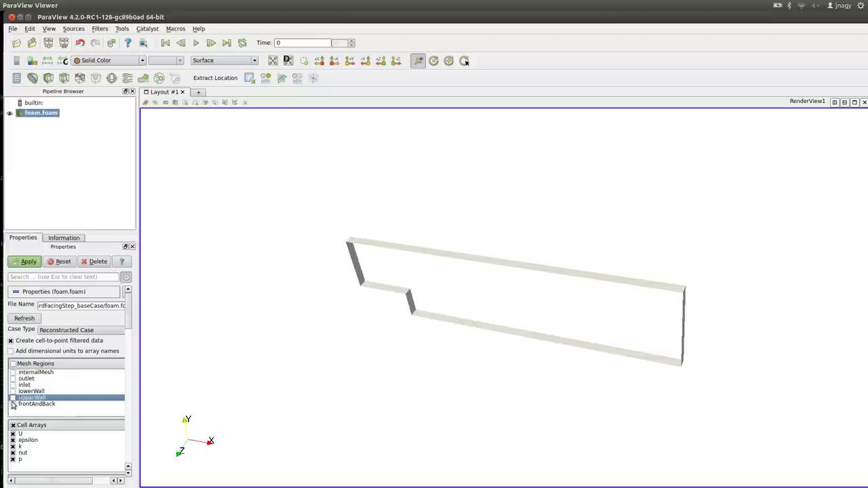
pyautogui.click(12, 404)
pyautogui.click(27, 261)
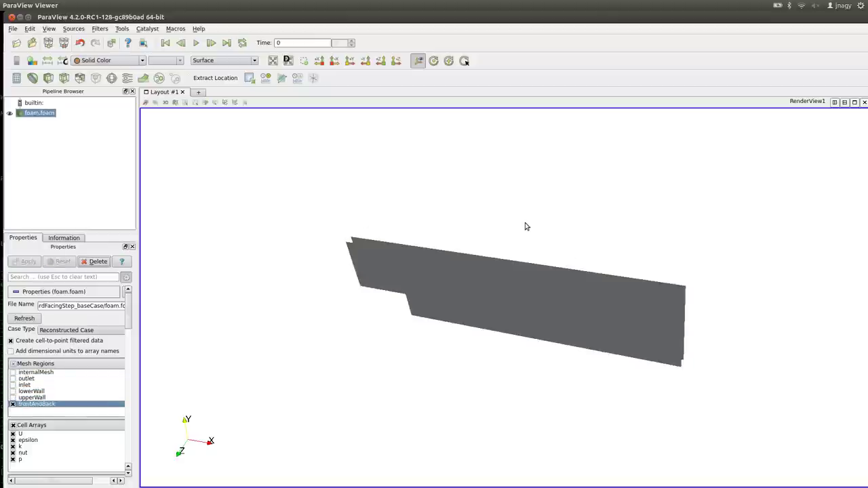
pyautogui.moveTo(525, 224)
pyautogui.mouseDown()
pyautogui.moveTo(515, 294)
pyautogui.moveTo(511, 267)
pyautogui.moveTo(503, 279)
pyautogui.moveTo(504, 246)
pyautogui.moveTo(493, 272)
pyautogui.moveTo(512, 233)
pyautogui.moveTo(484, 267)
pyautogui.mouseUp()
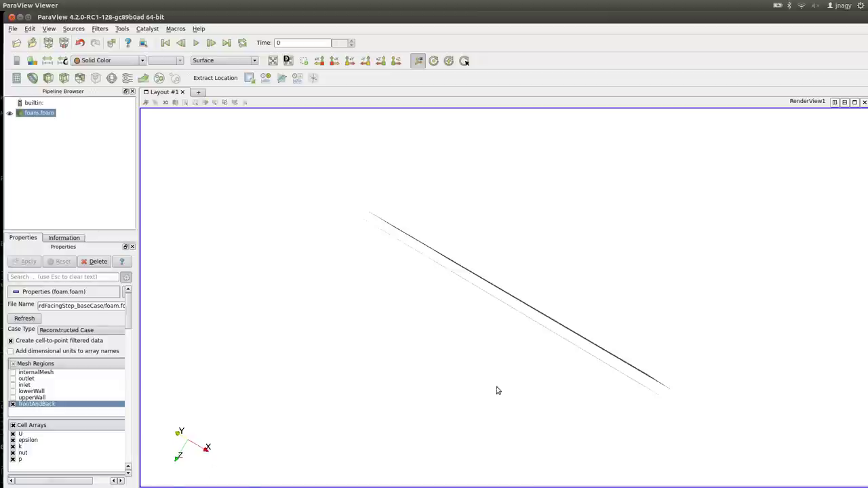
pyautogui.moveTo(497, 390); pyautogui.dragTo(553, 315)
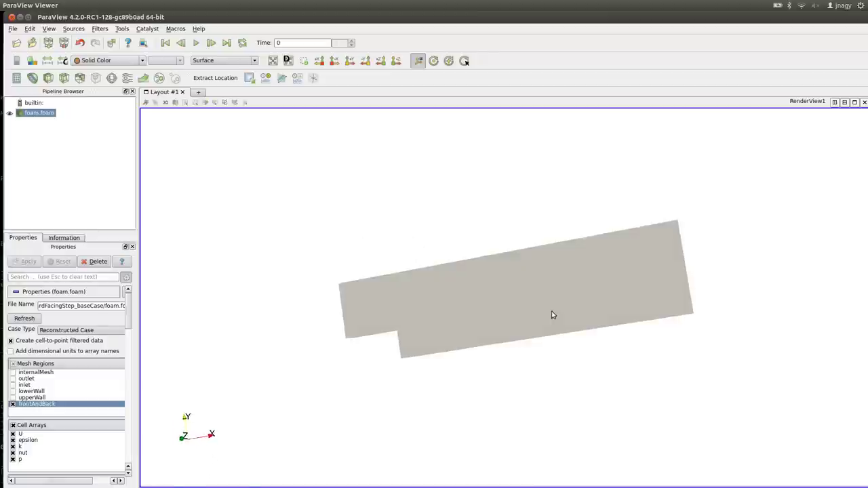
# Show only the internalMesh region instead of frontAndBack and align the view along the Z axis
pyautogui.click(13, 374)
pyautogui.click(13, 405)
pyautogui.click(27, 262)
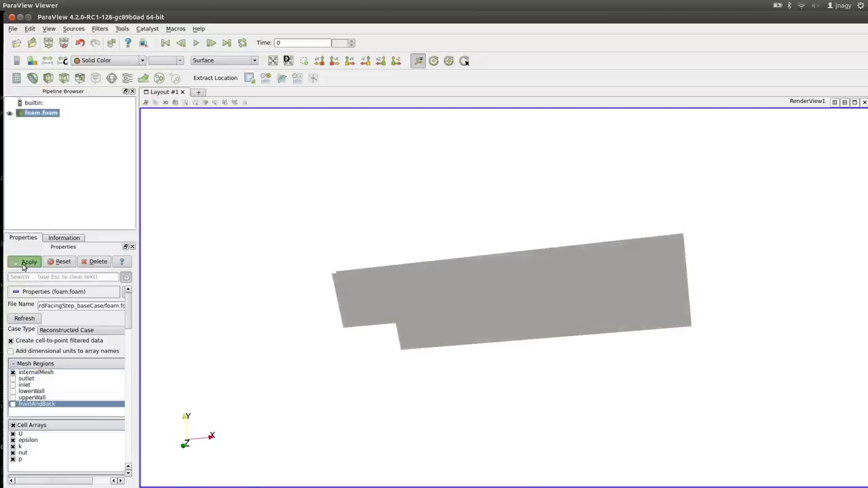
pyautogui.click(396, 60)
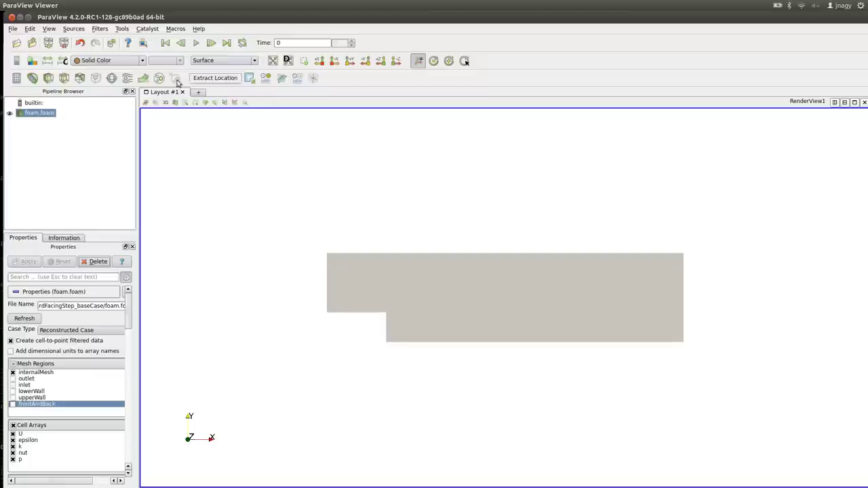
# Display the internal mesh as Surface With Edges and inspect the cell grid around the step
pyautogui.click(225, 61)
pyautogui.click(225, 95)
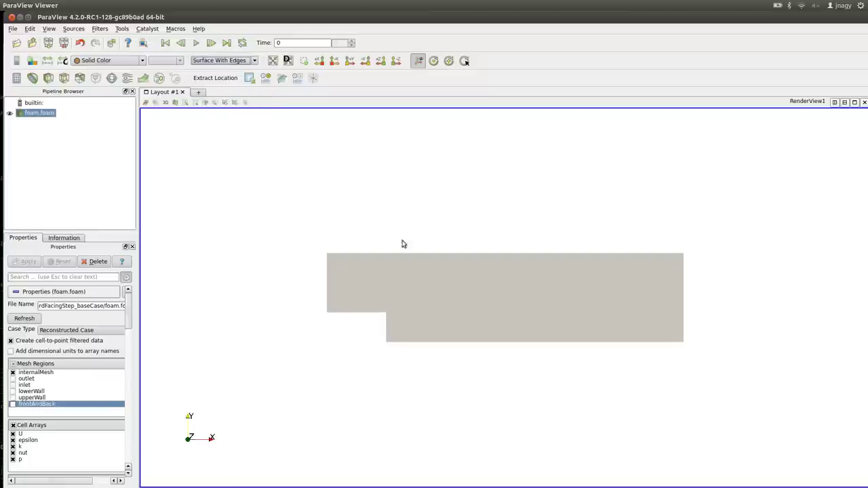
pyautogui.scroll(2, 439, 331)
pyautogui.scroll(2, 420, 329)
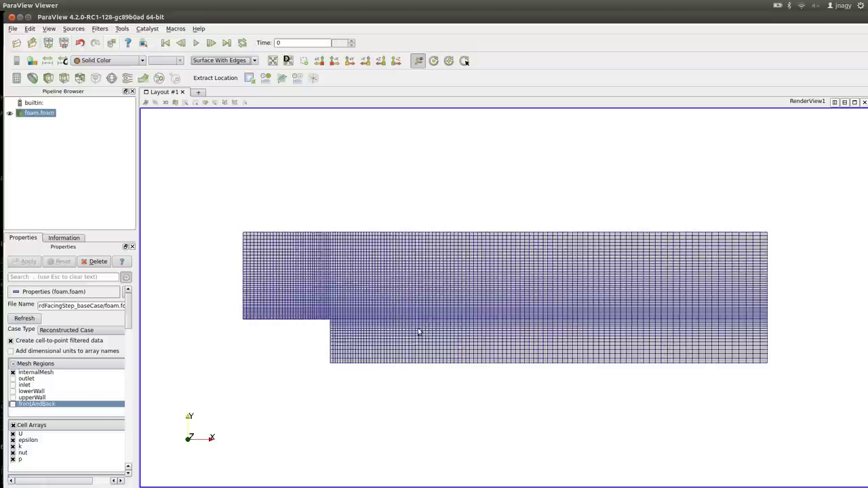
pyautogui.scroll(2, 336, 332)
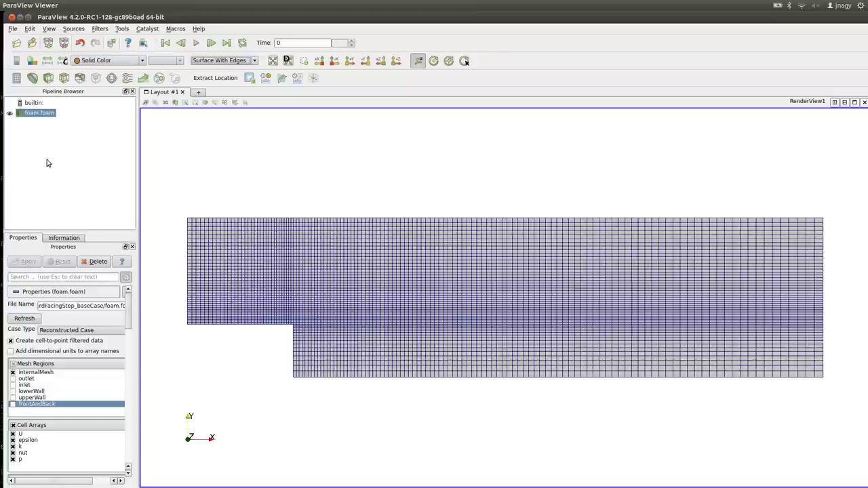
# Close ParaView and, in the terminal, go up from the base case to the simpleFoam folder
pyautogui.click(12, 16)
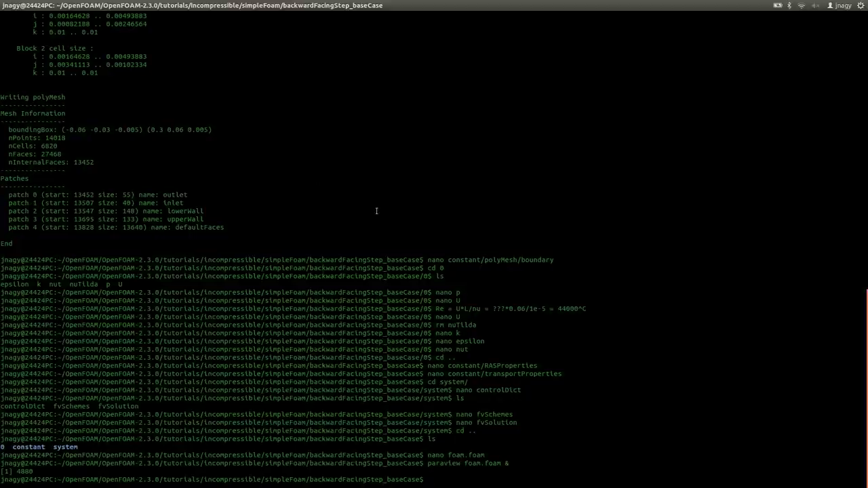
pyautogui.press('Return')
pyautogui.write('cd ..')
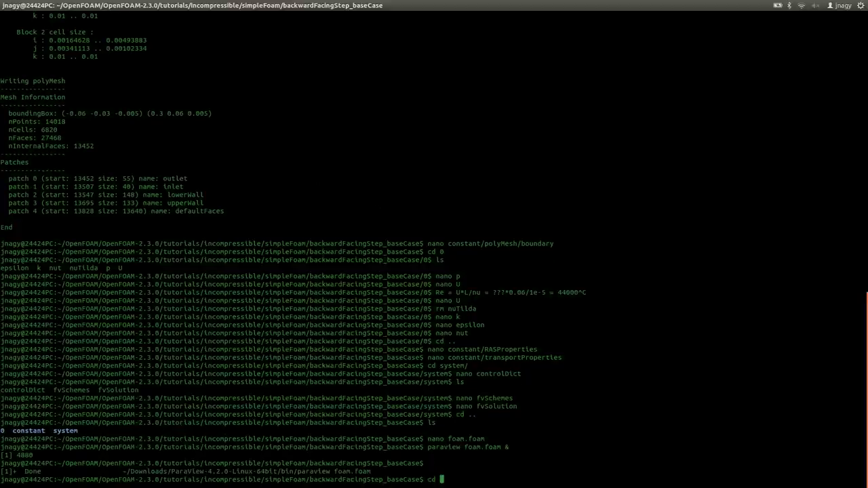
pyautogui.press('Return')
# Copy the backwardFacingStep_baseCase folder recursively to a new case named backwardFacingStep_kEpsilon
pyautogui.write('cp -r')
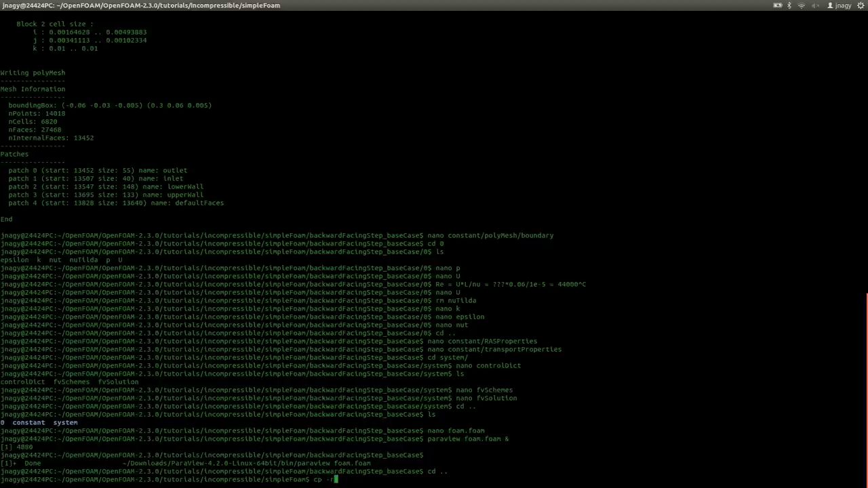
pyautogui.write(' b')
pyautogui.press('Tab')
pyautogui.write('b')
pyautogui.press('Tab')
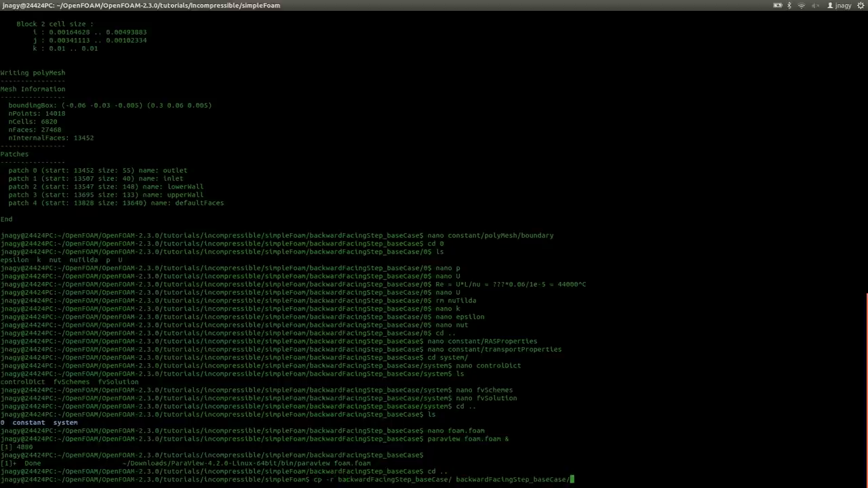
pyautogui.press('BackSpace')
pyautogui.press('BackSpace')
pyautogui.press('BackSpace')
pyautogui.press('BackSpace')
pyautogui.press('BackSpace')
pyautogui.press('BackSpace')
pyautogui.press('BackSpace')
pyautogui.press('BackSpace')
pyautogui.press('BackSpace')
pyautogui.write('k')
pyautogui.write('Eps')
pyautogui.write('ilom')
pyautogui.press('BackSpace')
pyautogui.write('n')
pyautogui.press('Return')
# Make another recursive copy of backwardFacingStep_baseCase named backwardFacingStep_kOmega
pyautogui.press('Up')
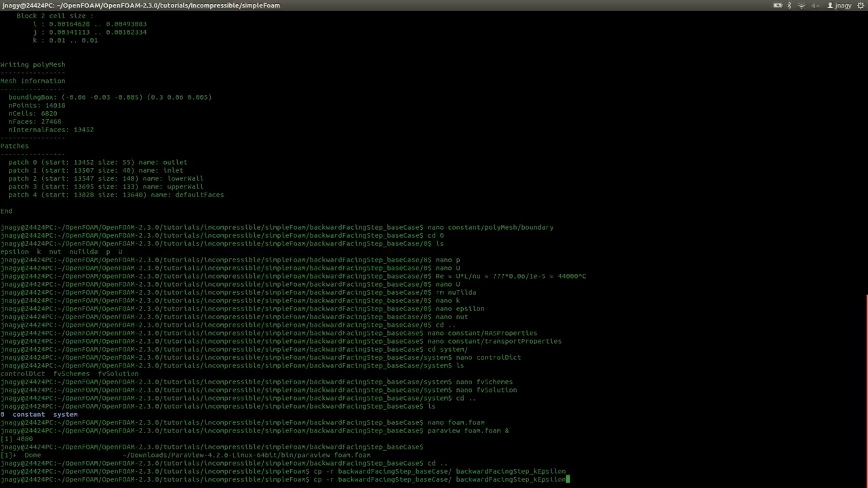
pyautogui.press('BackSpace')
pyautogui.press('BackSpace')
pyautogui.press('BackSpace')
pyautogui.press('BackSpace')
pyautogui.press('BackSpace')
pyautogui.press('BackSpace')
pyautogui.press('BackSpace')
pyautogui.write('Omega')
pyautogui.press('Return')
# Copy backwardFacingStep_baseCase recursively once more as backwardFacingStep_LRR
pyautogui.press('Up')
pyautogui.press('BackSpace')
pyautogui.press('BackSpace')
pyautogui.press('BackSpace')
pyautogui.press('BackSpace')
pyautogui.press('BackSpace')
pyautogui.press('BackSpace')
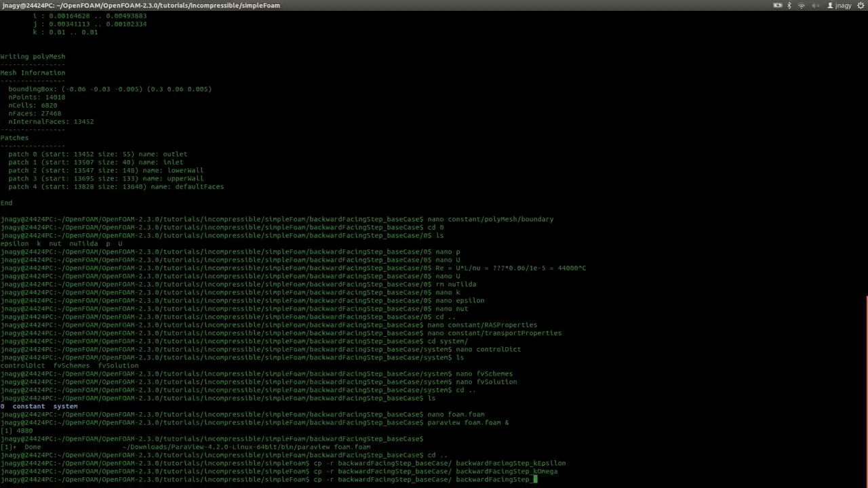
pyautogui.write('LRR')
pyautogui.press('Return')
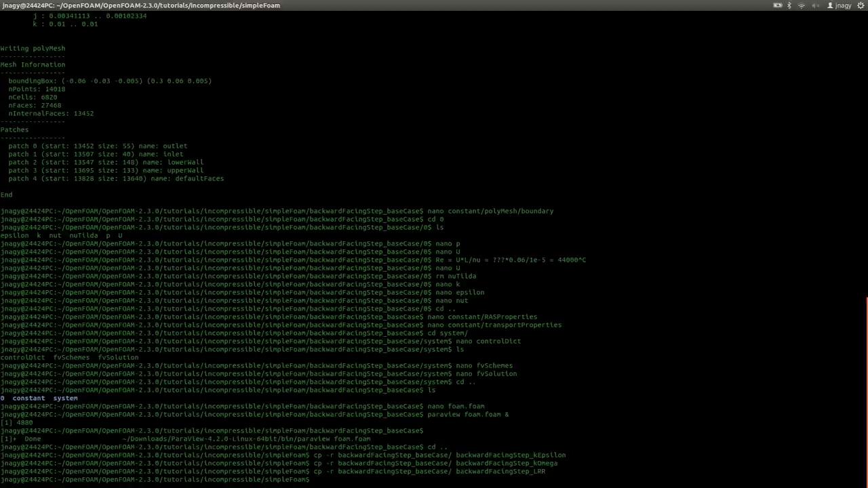